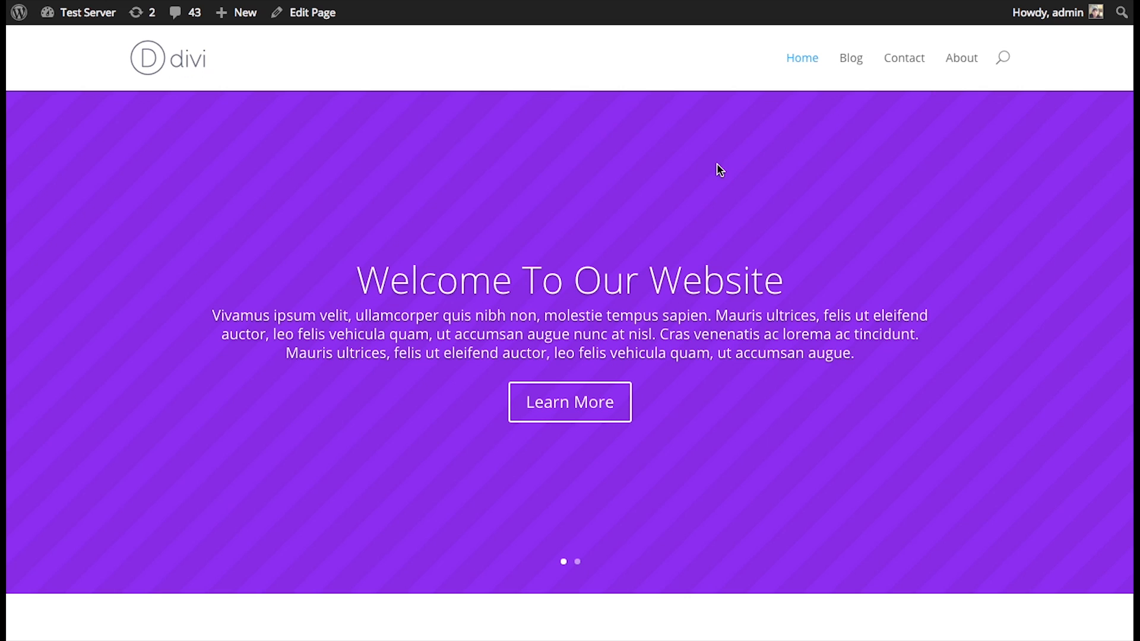
{"action": "left_click", "coordinate": [94, 18]}
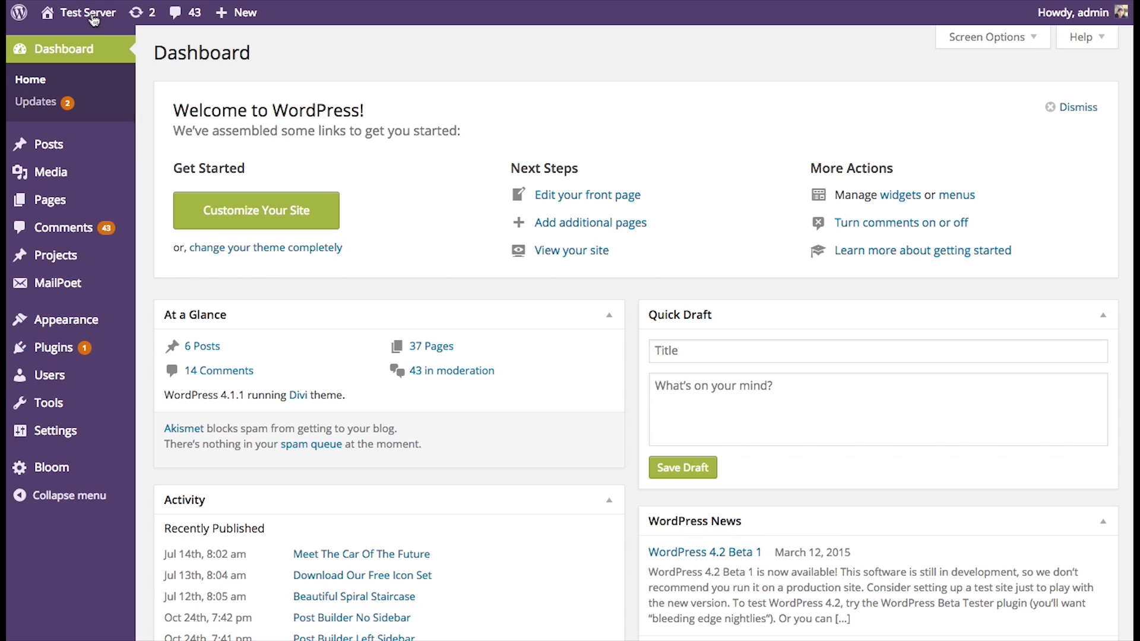
{"action": "mouse_move", "coordinate": [53, 472]}
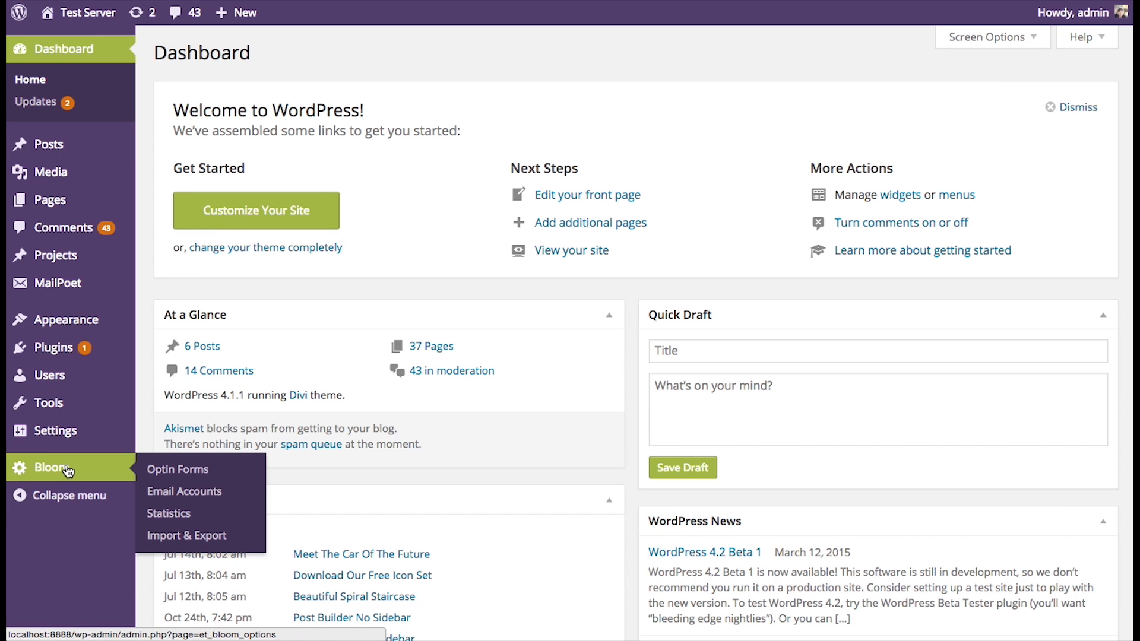
{"action": "left_click", "coordinate": [193, 493]}
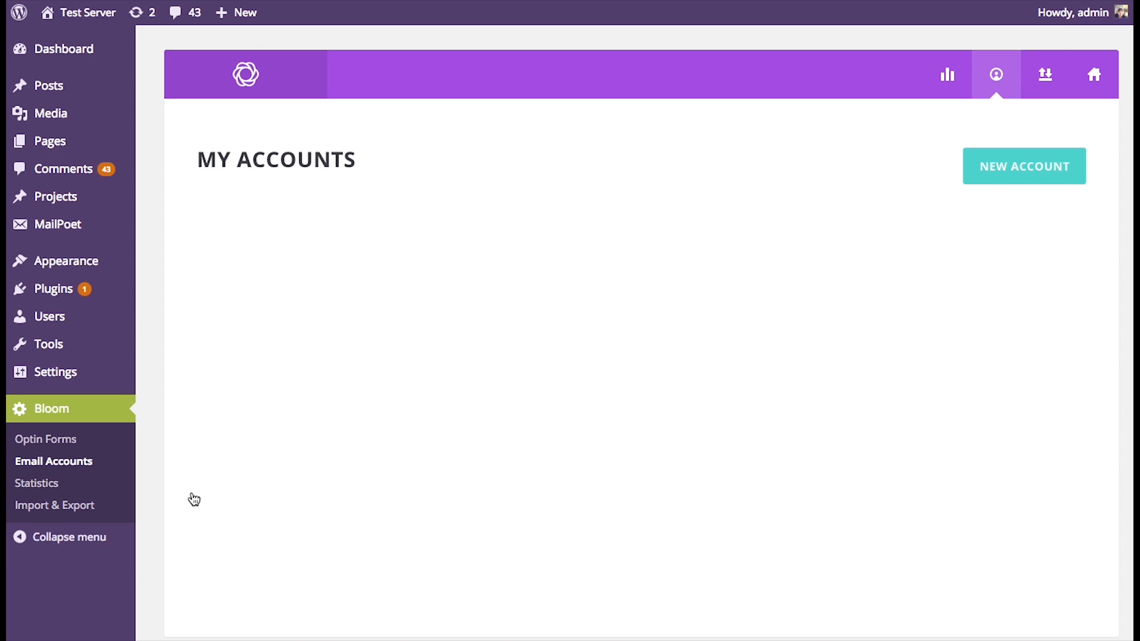
{"action": "left_click", "coordinate": [1020, 179]}
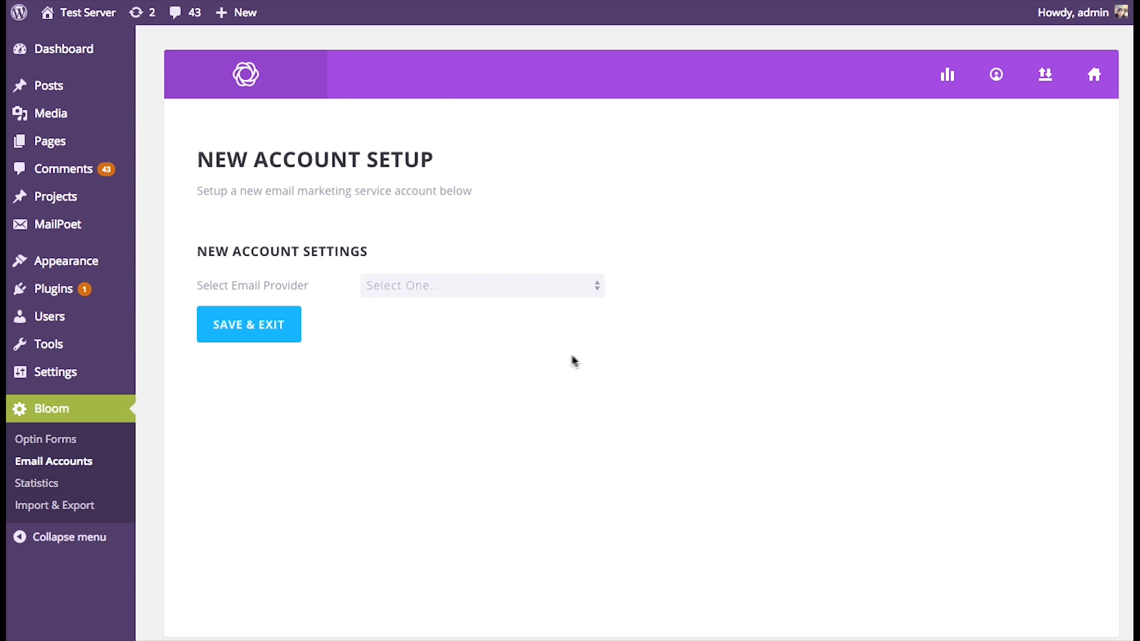
{"action": "left_click", "coordinate": [551, 287]}
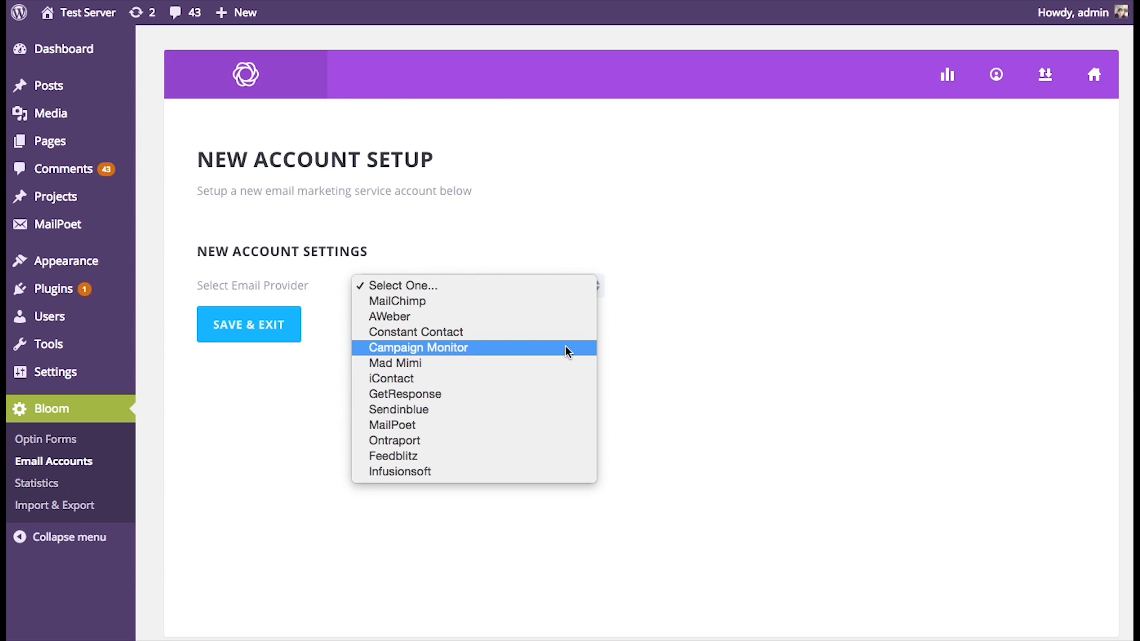
{"action": "left_click", "coordinate": [809, 319]}
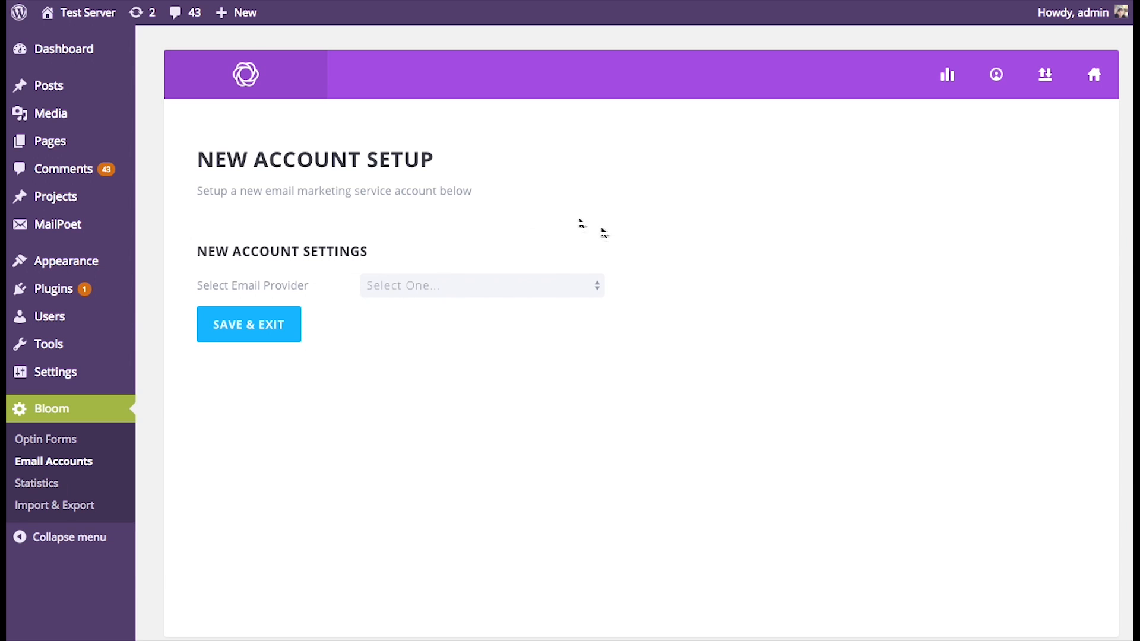
{"action": "left_click", "coordinate": [491, 286]}
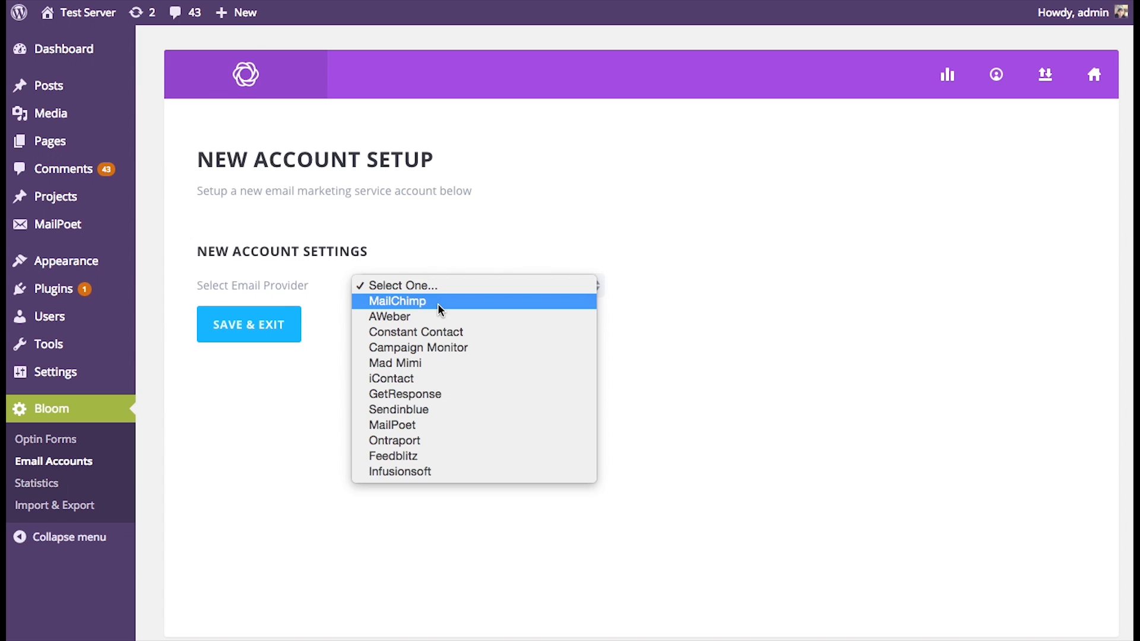
{"action": "left_click", "coordinate": [452, 285]}
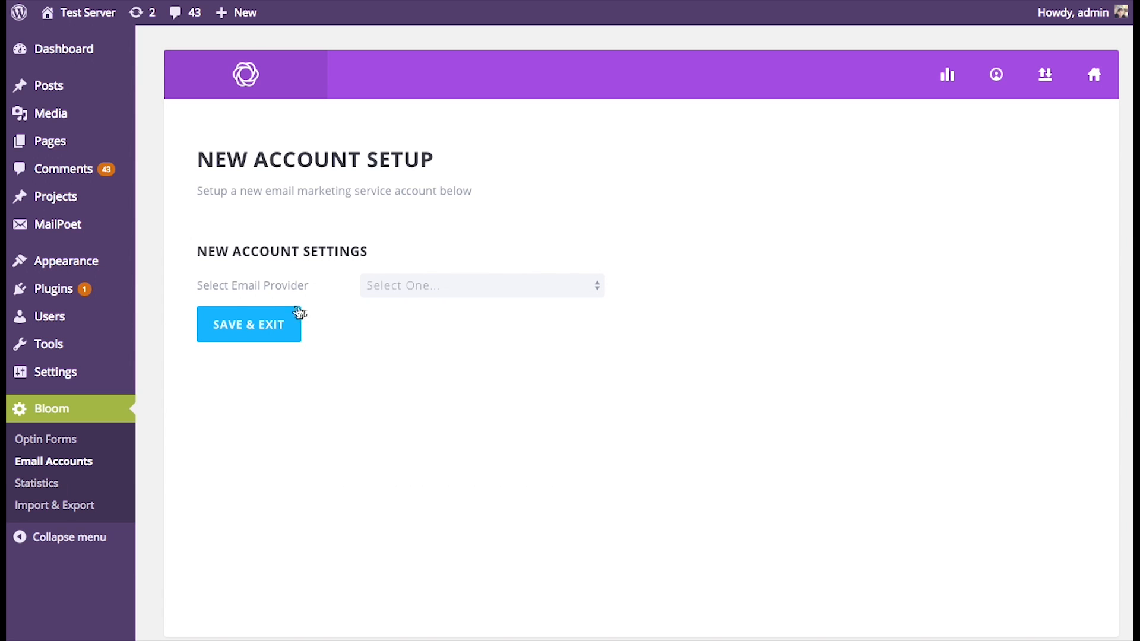
Choose MailChimp as the email provider and name the account "Mailchimp".
{"action": "left_click", "coordinate": [448, 292]}
{"action": "left_click", "coordinate": [439, 300]}
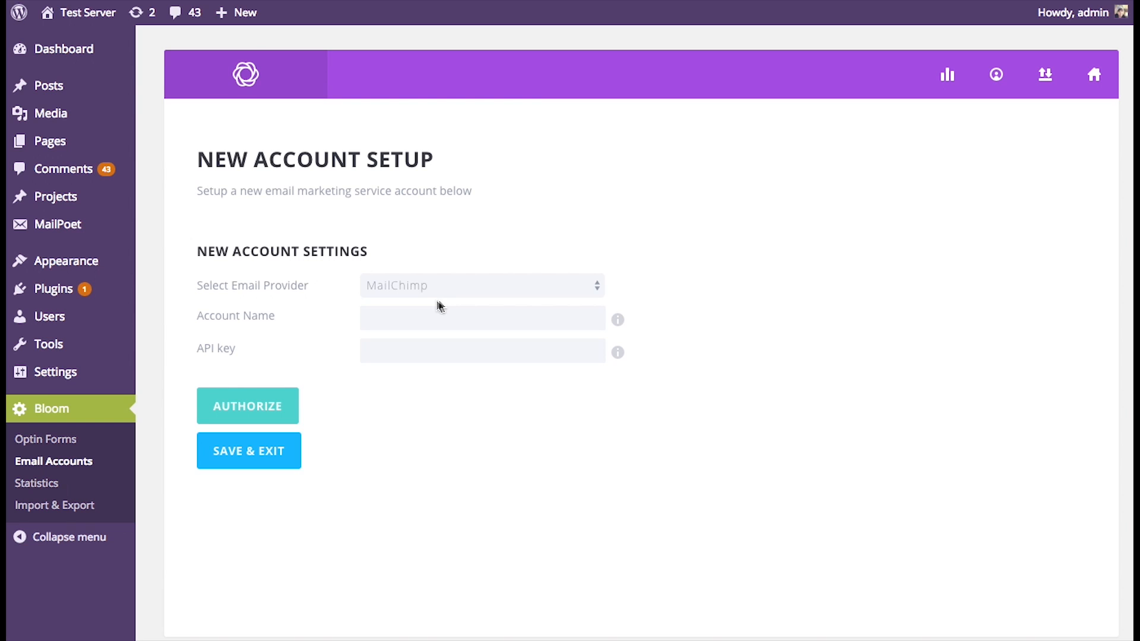
{"action": "left_click", "coordinate": [470, 312]}
{"action": "type", "text": "Mailchimp"}
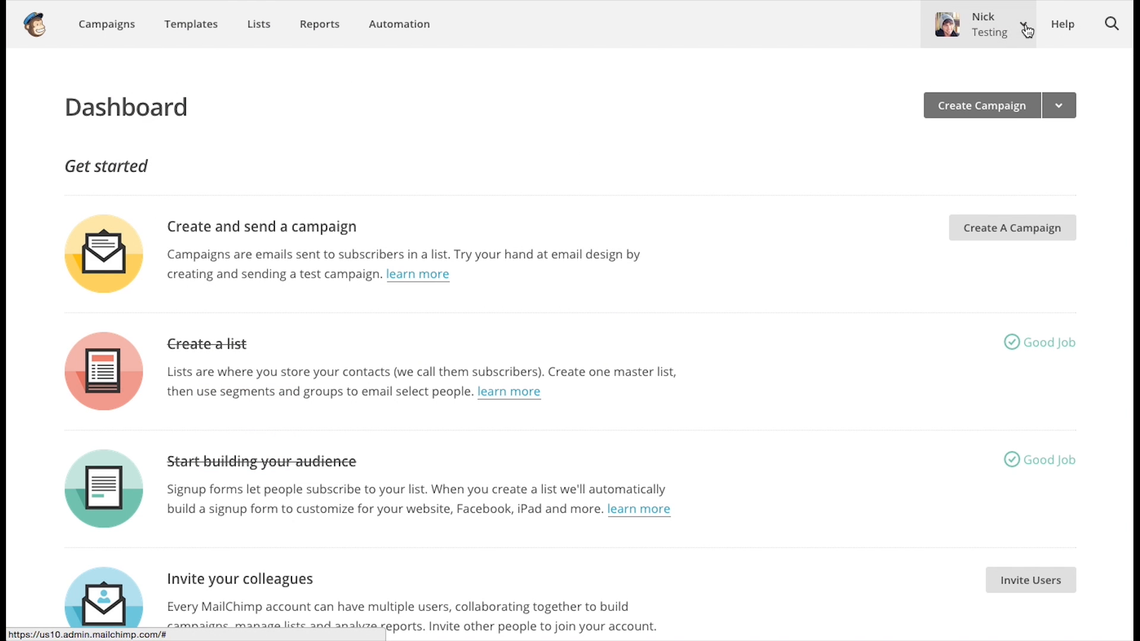
Switch to the MailChimp site and open the API keys page of the account.
{"action": "left_click", "coordinate": [1026, 28]}
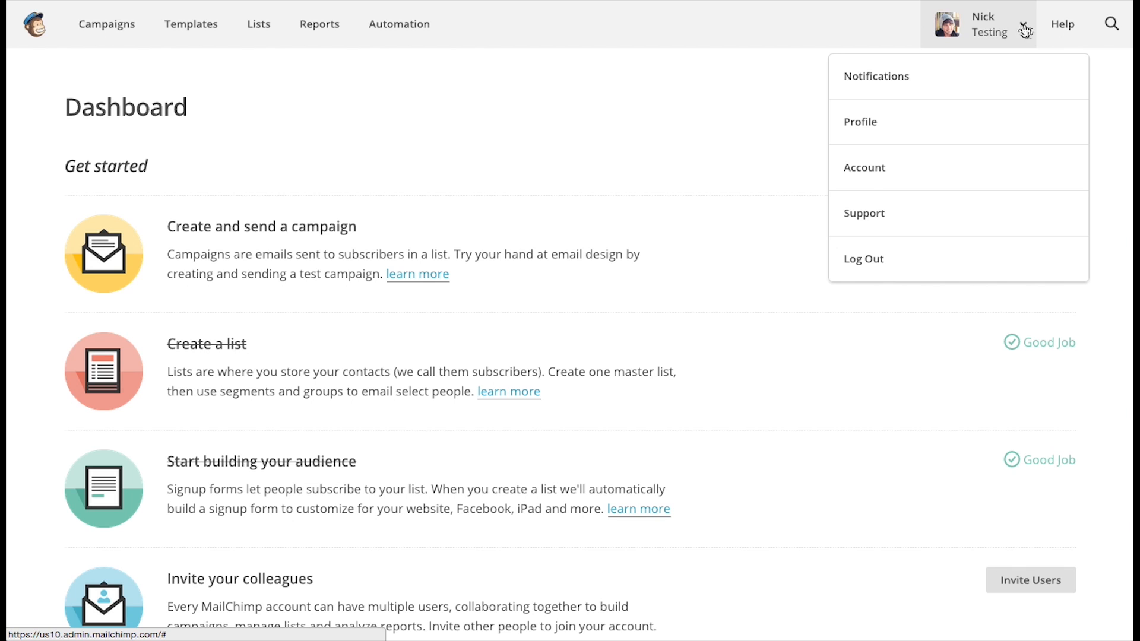
{"action": "left_click", "coordinate": [884, 171]}
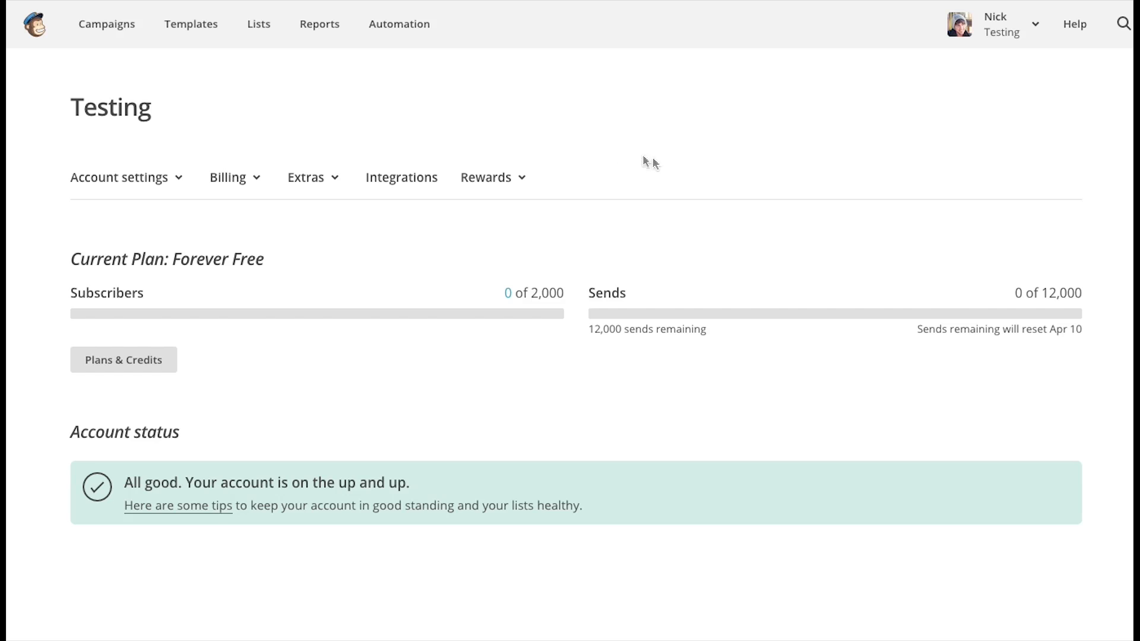
{"action": "left_click", "coordinate": [330, 187]}
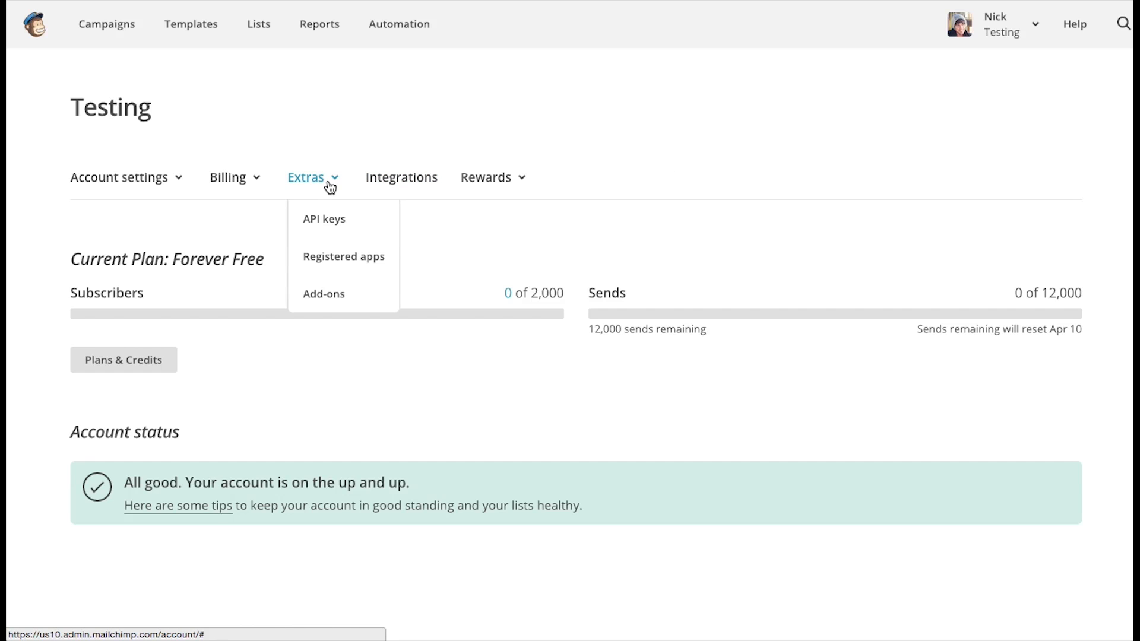
{"action": "left_click", "coordinate": [333, 224]}
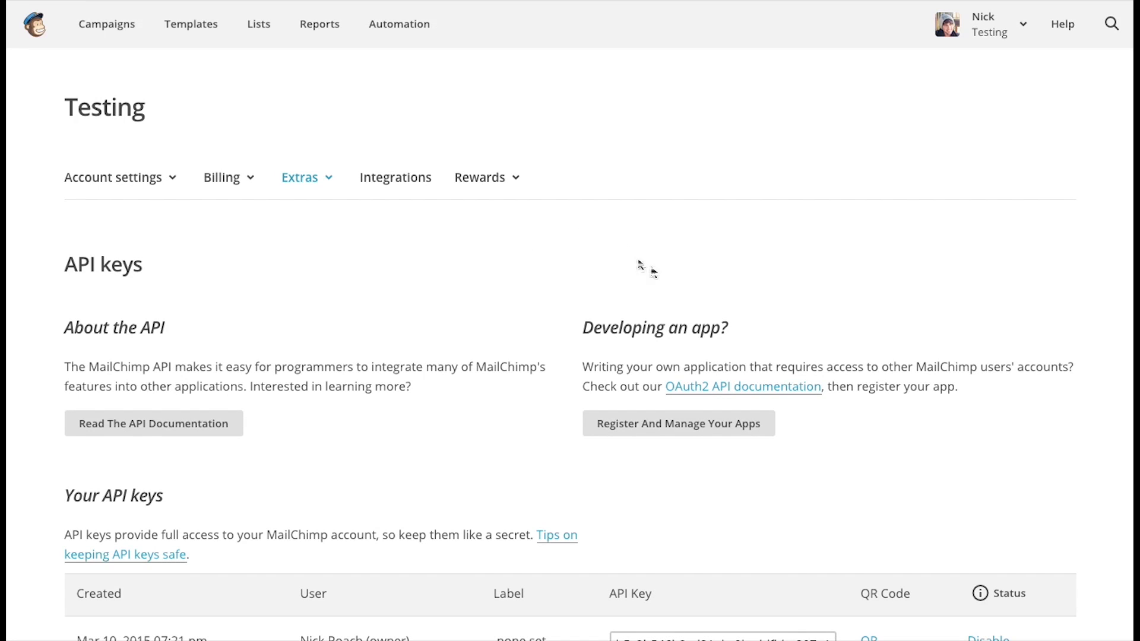
Create a new MailChimp API key and copy it from the list of keys.
{"action": "scroll", "coordinate": [538, 267], "scroll_direction": "down", "scroll_amount": 7}
{"action": "scroll", "coordinate": [537, 265], "scroll_direction": "up", "scroll_amount": 5}
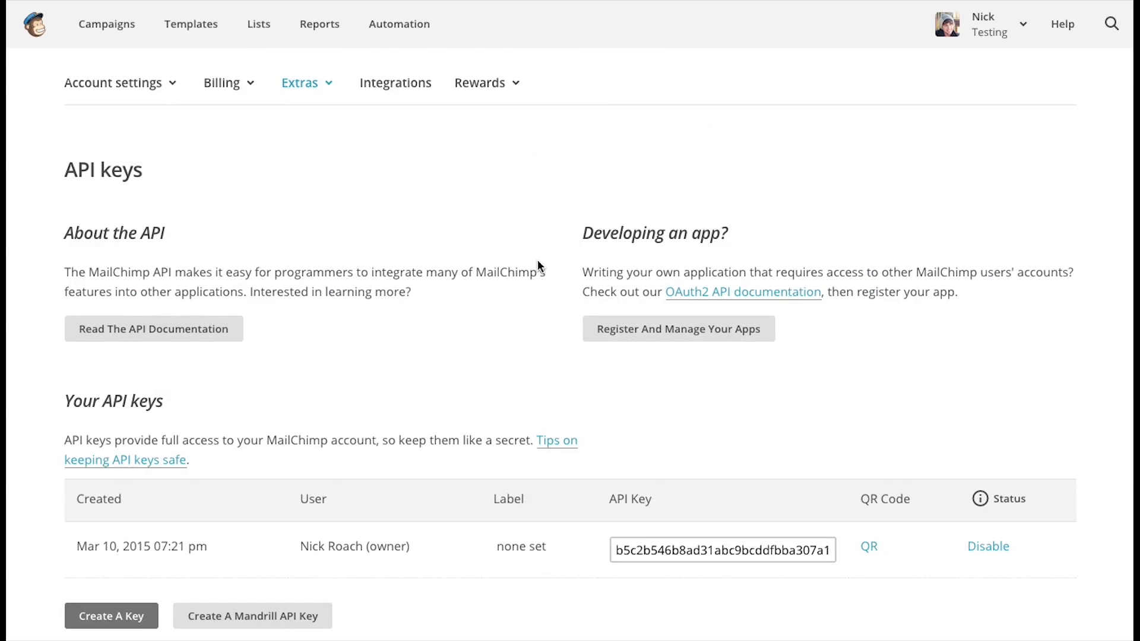
{"action": "scroll", "coordinate": [539, 266], "scroll_direction": "down", "scroll_amount": 1}
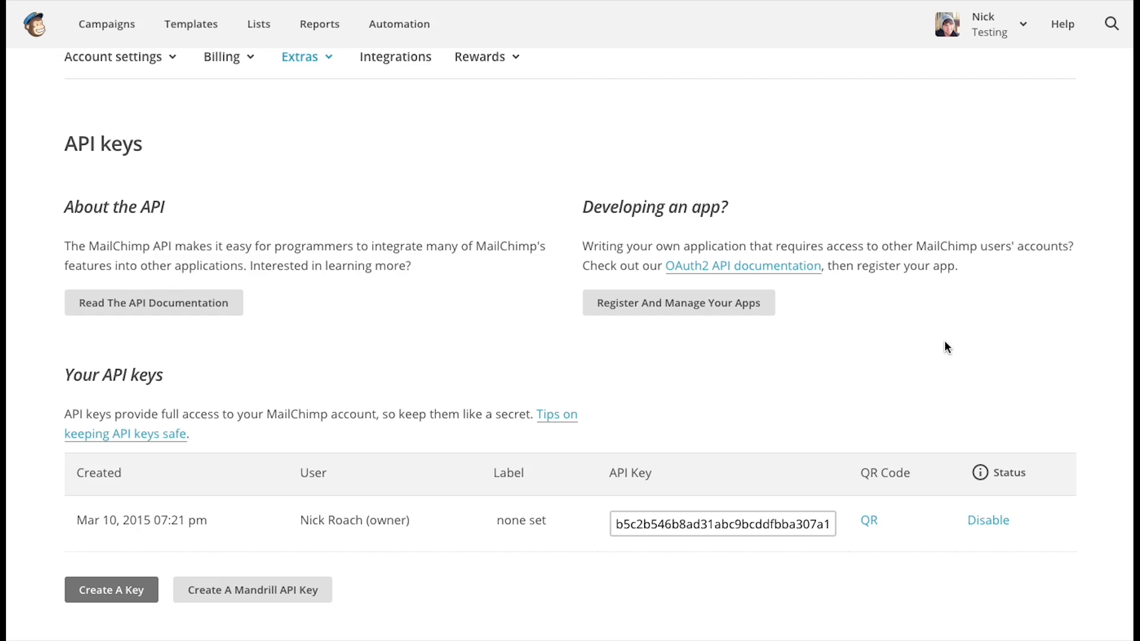
{"action": "scroll", "coordinate": [931, 356], "scroll_direction": "down", "scroll_amount": 2}
{"action": "left_click", "coordinate": [113, 518]}
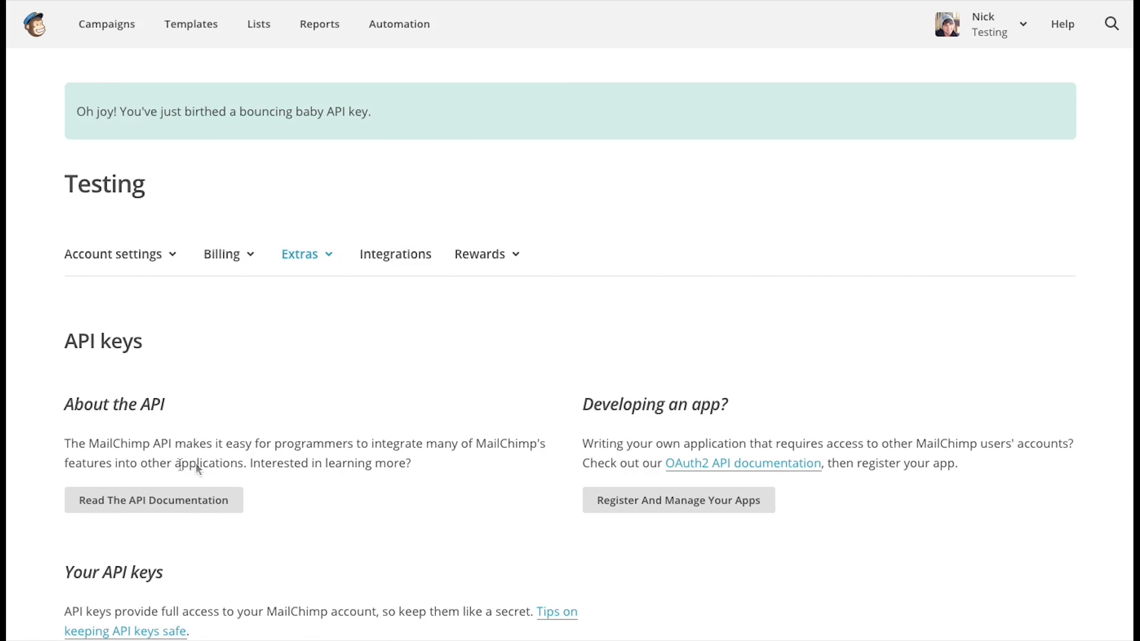
{"action": "scroll", "coordinate": [280, 405], "scroll_direction": "down", "scroll_amount": 5}
{"action": "left_click", "coordinate": [713, 520]}
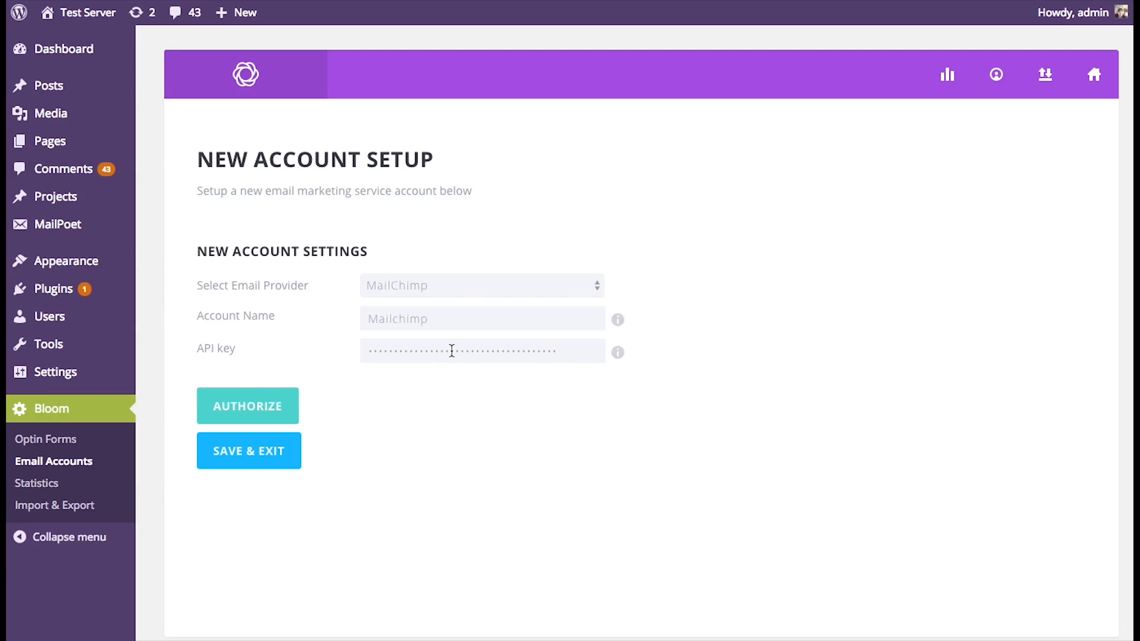
{"action": "left_click", "coordinate": [269, 408]}
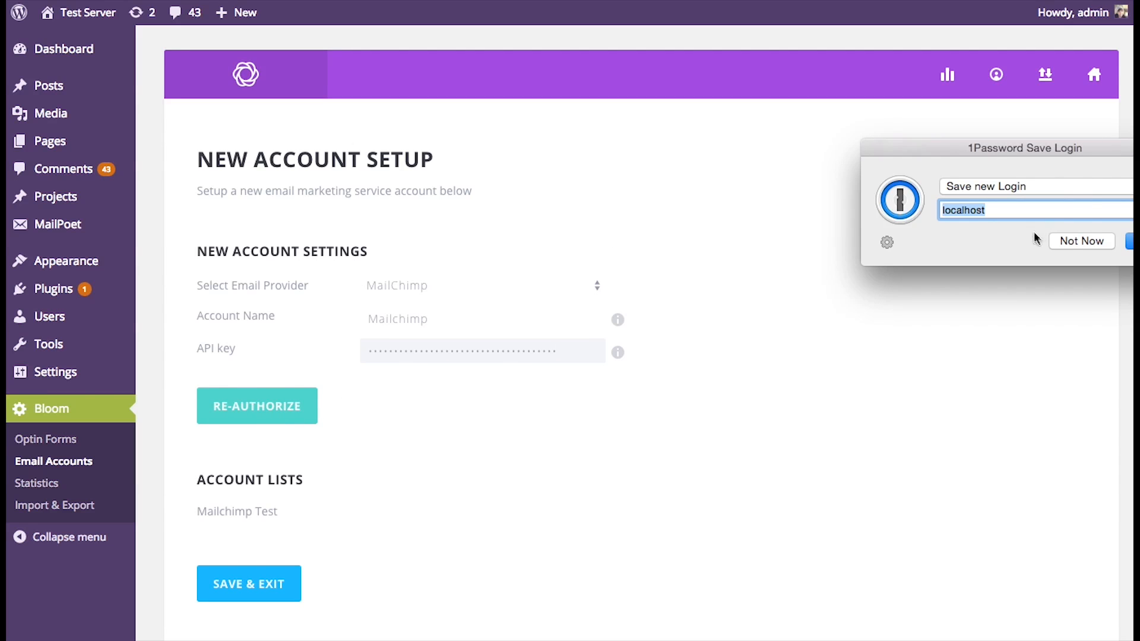
{"action": "left_click", "coordinate": [1066, 241]}
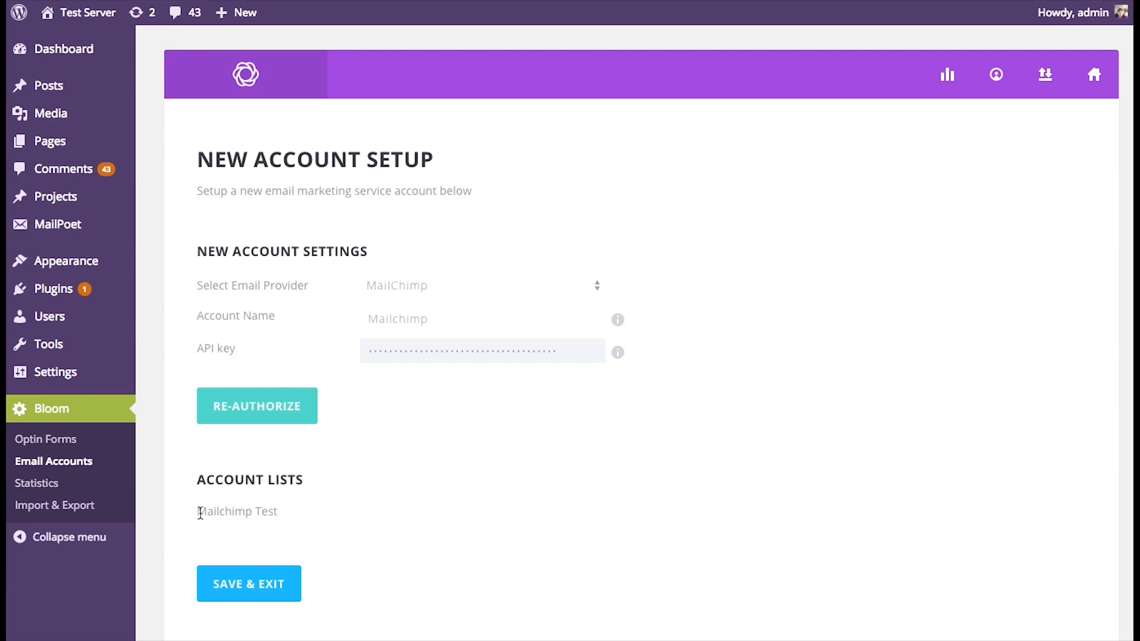
{"action": "left_click_drag", "start_coordinate": [199, 512], "coordinate": [287, 511]}
{"action": "left_click", "coordinate": [297, 512]}
{"action": "left_click_drag", "start_coordinate": [295, 514], "coordinate": [260, 512]}
{"action": "left_click", "coordinate": [199, 515]}
{"action": "left_click", "coordinate": [267, 517]}
{"action": "left_click", "coordinate": [277, 584]}
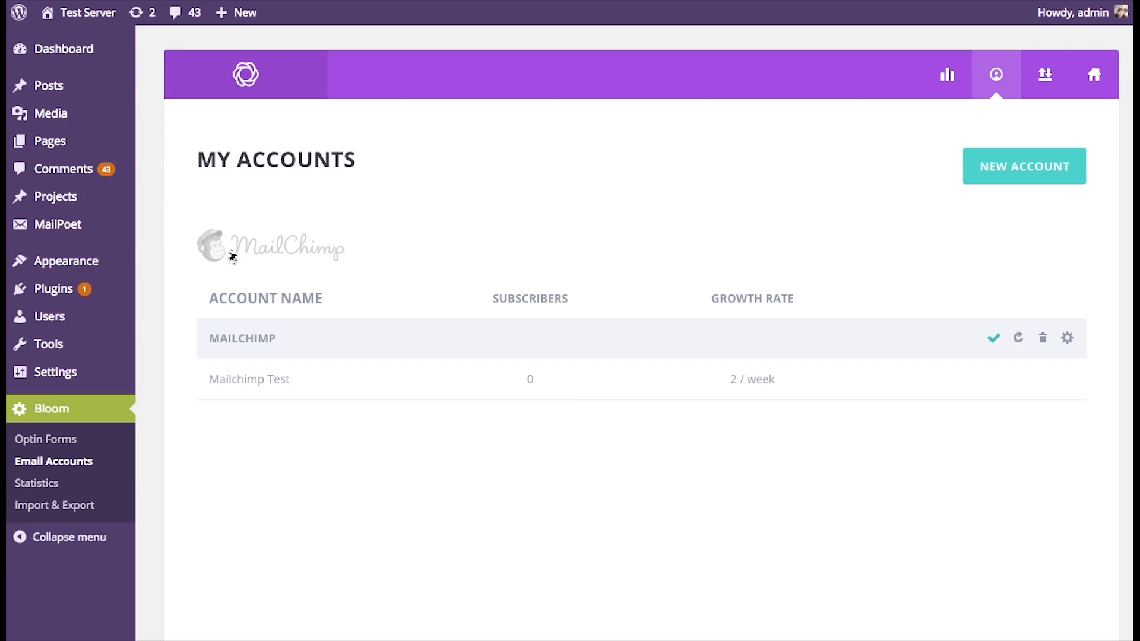
{"action": "left_click_drag", "start_coordinate": [208, 374], "coordinate": [315, 376]}
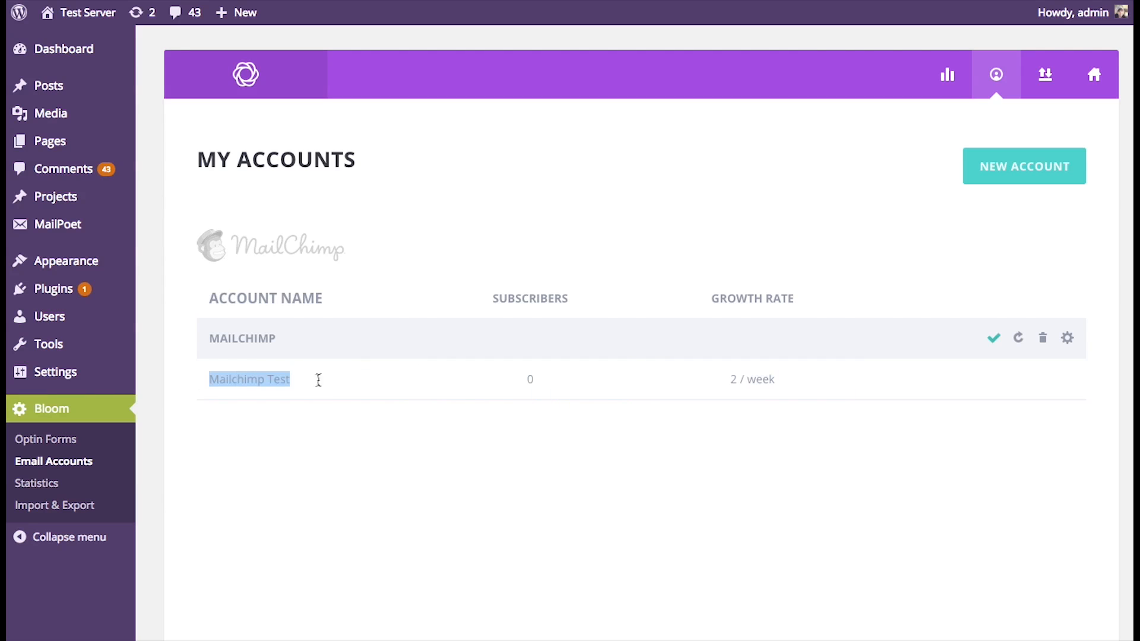
{"action": "left_click", "coordinate": [532, 378]}
{"action": "scroll", "coordinate": [231, 331], "scroll_direction": "down", "scroll_amount": 3}
{"action": "scroll", "coordinate": [231, 330], "scroll_direction": "up", "scroll_amount": 3}
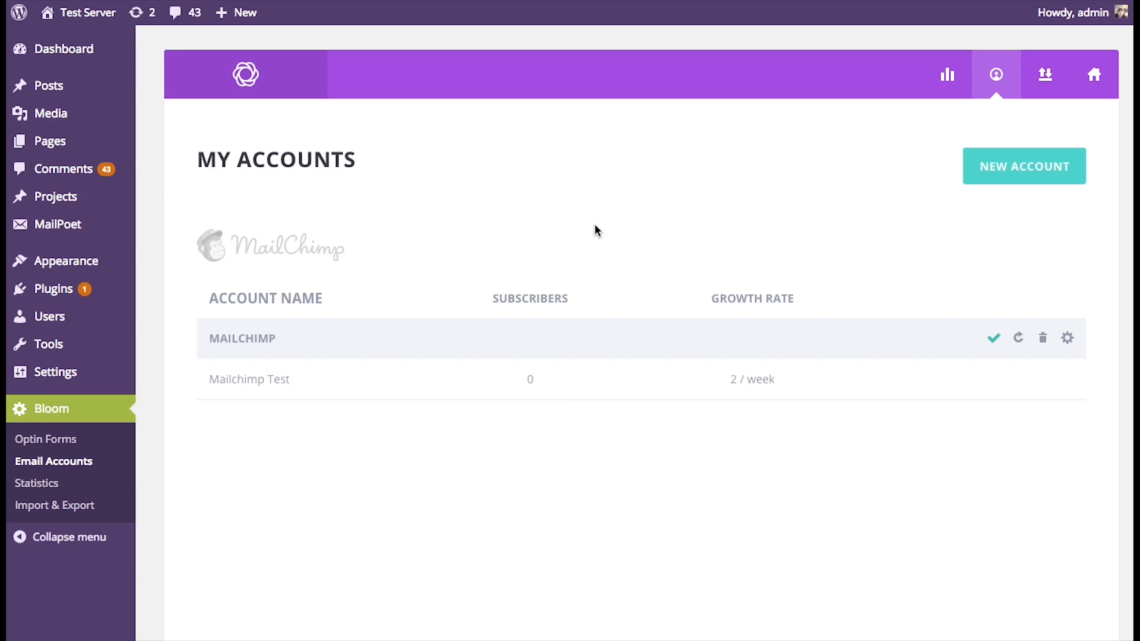
Start another new email account with AWeber as the provider and name it "Aweber".
{"action": "left_click", "coordinate": [1003, 173]}
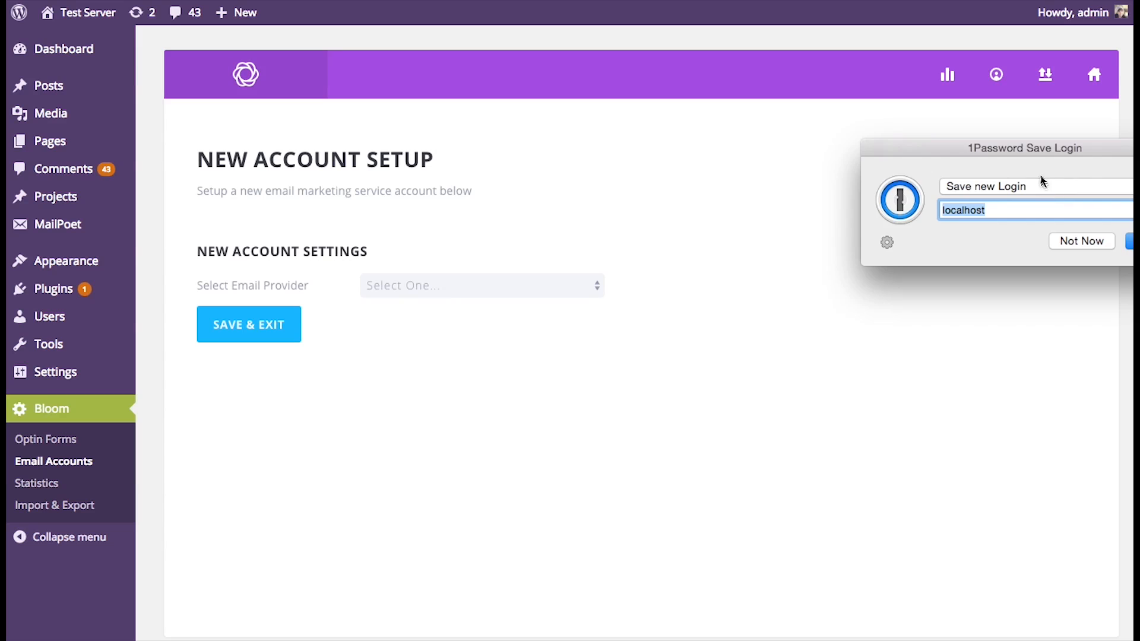
{"action": "left_click", "coordinate": [478, 287]}
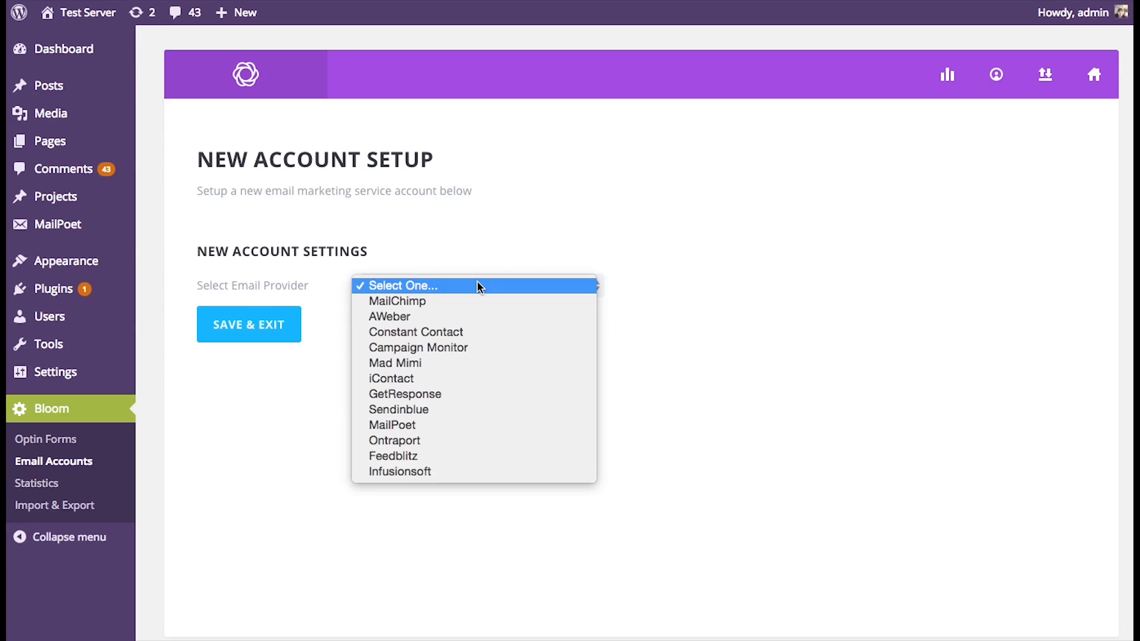
{"action": "left_click", "coordinate": [439, 317]}
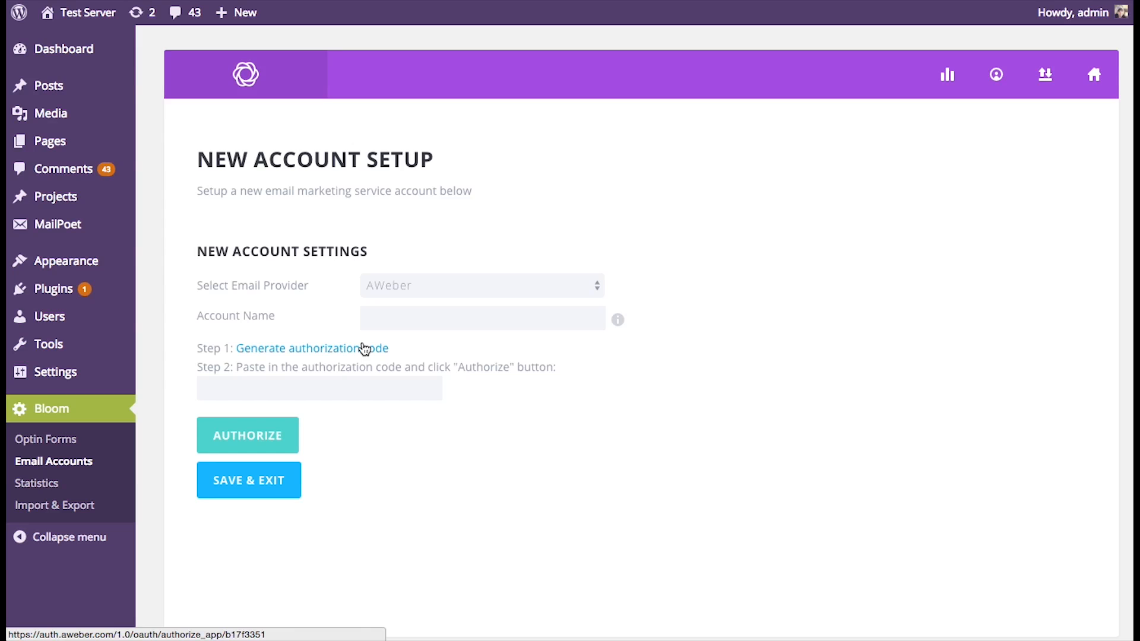
{"action": "left_click", "coordinate": [395, 317]}
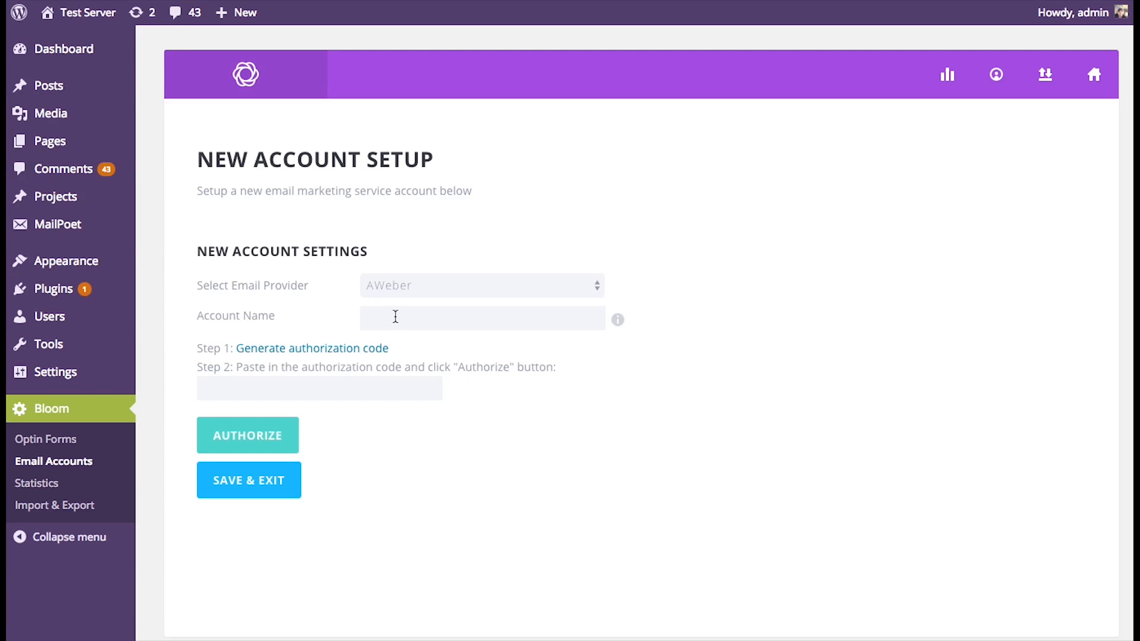
{"action": "type", "text": "Aweber"}
Generate the AWeber authorization code by allowing access with the login name and account password, and copy the code.
{"action": "left_click", "coordinate": [308, 355]}
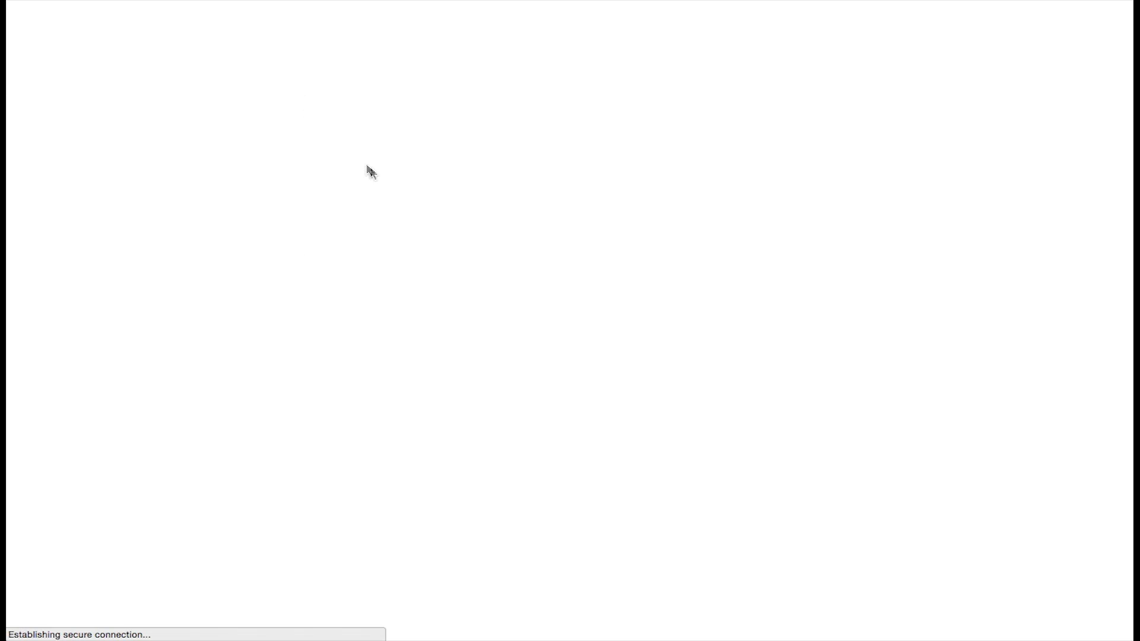
{"action": "left_click", "coordinate": [1116, 1]}
{"action": "left_click", "coordinate": [1118, 12]}
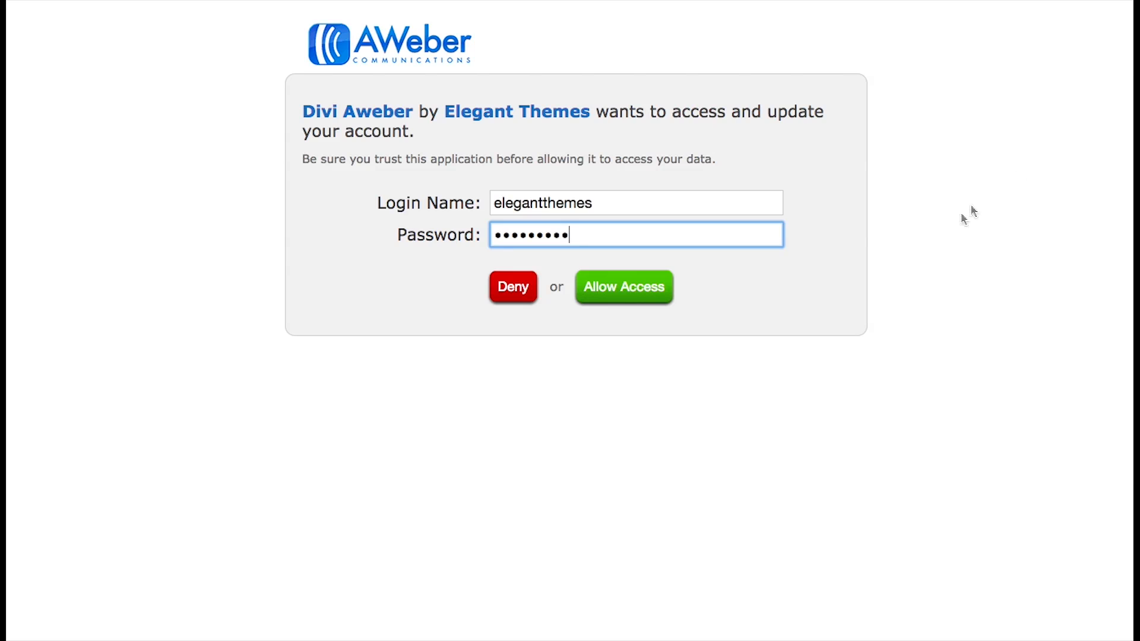
{"action": "left_click", "coordinate": [649, 294]}
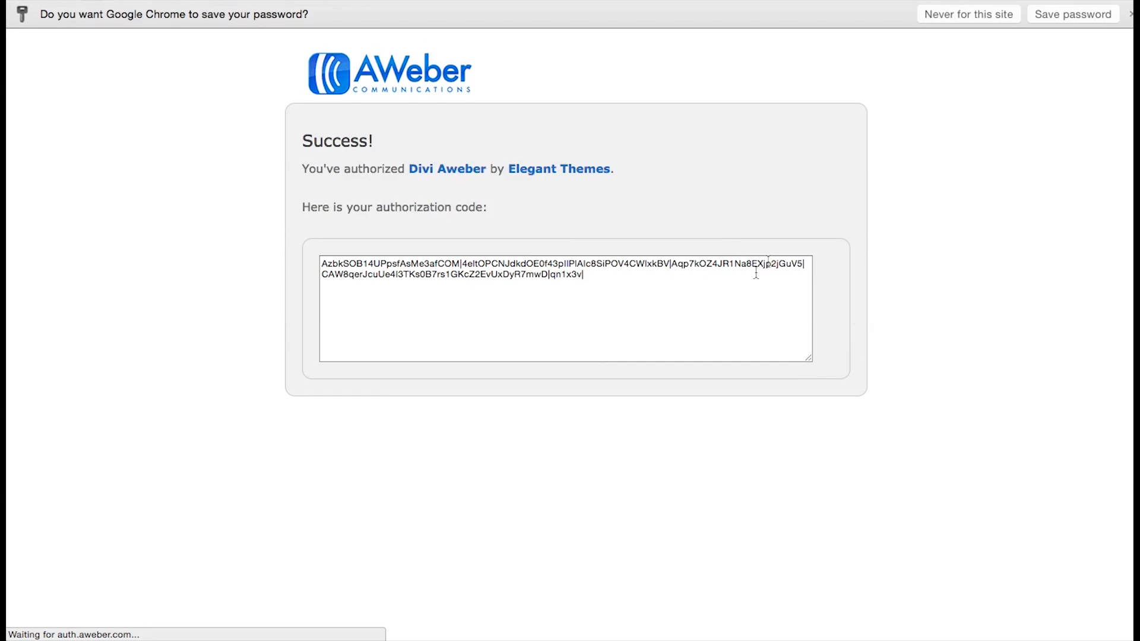
{"action": "left_click_drag", "start_coordinate": [634, 291], "coordinate": [298, 264]}
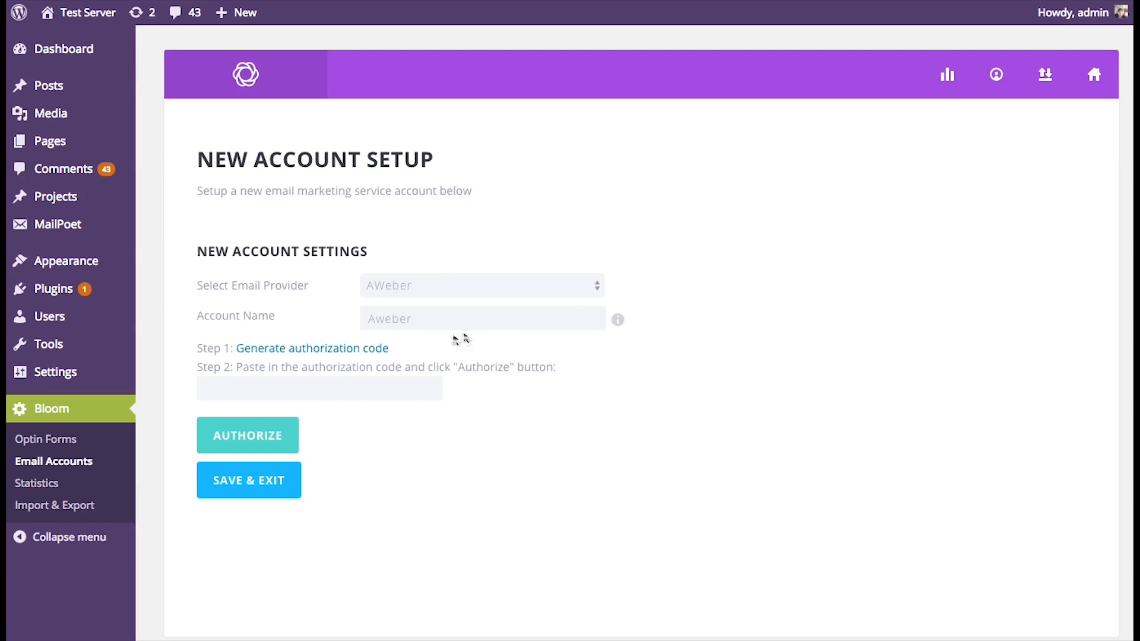
Paste the authorization code into Bloom's AWeber setup, authorize the account without storing the login, and save it.
{"action": "left_click", "coordinate": [312, 386]}
{"action": "left_click", "coordinate": [256, 435]}
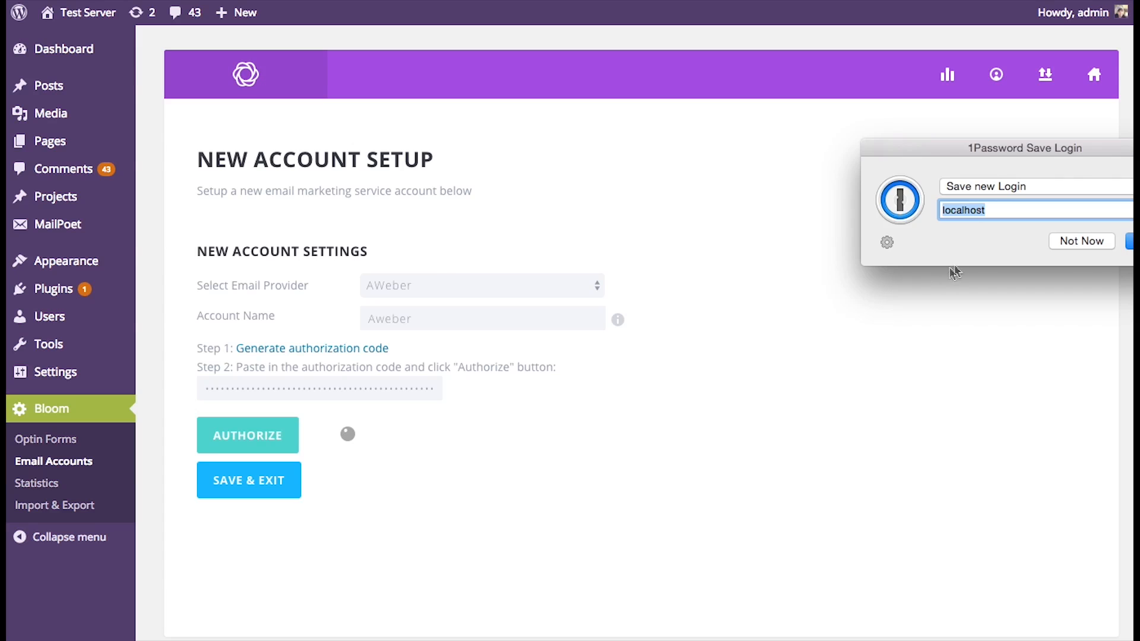
{"action": "left_click", "coordinate": [1082, 241]}
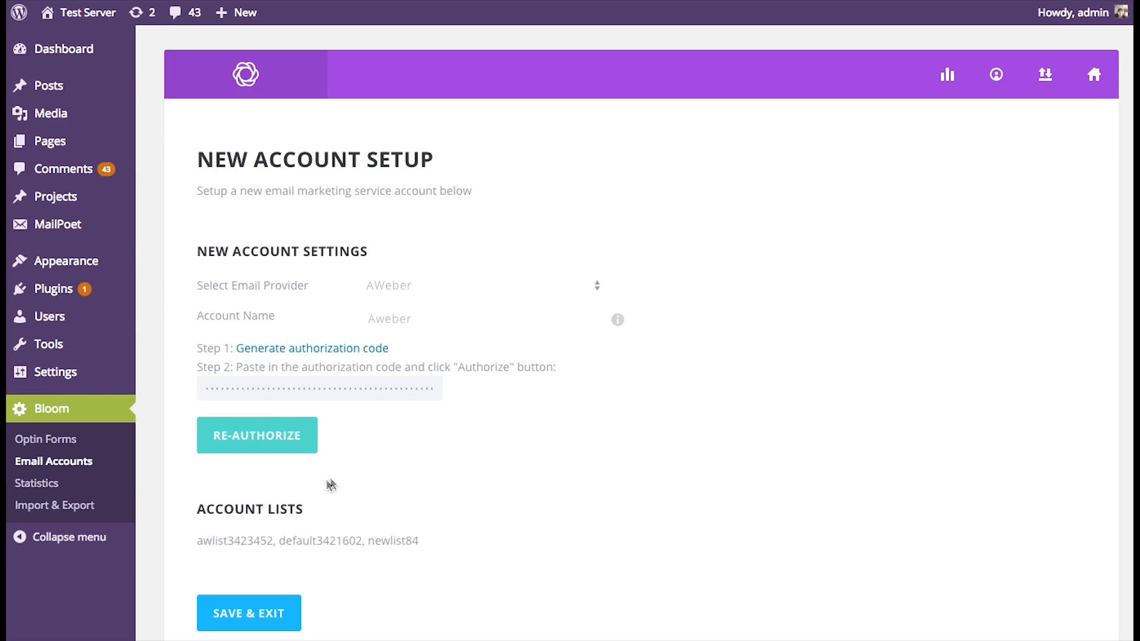
{"action": "scroll", "coordinate": [354, 469], "scroll_direction": "down", "scroll_amount": 2}
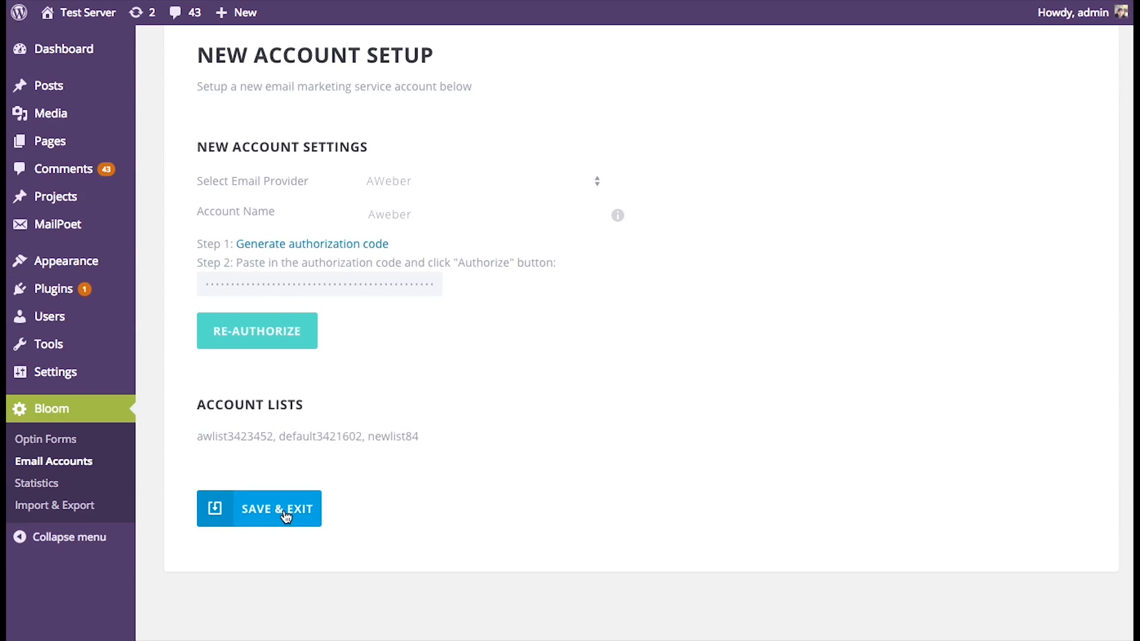
{"action": "left_click", "coordinate": [286, 517]}
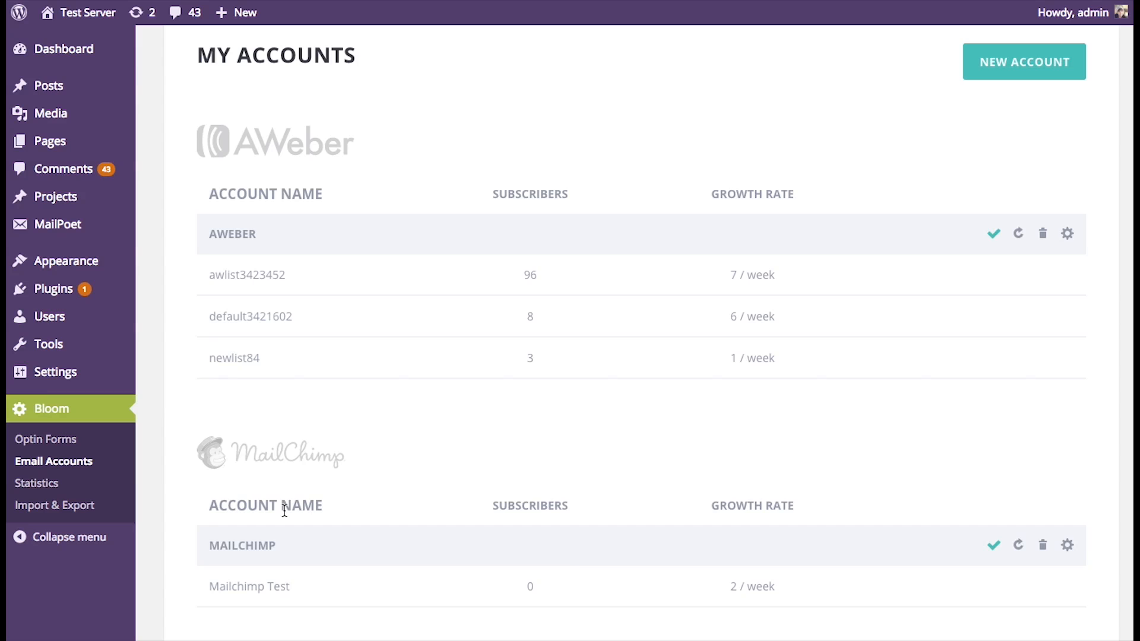
Start another new email account with Constant Contact as the provider.
{"action": "scroll", "coordinate": [318, 161], "scroll_direction": "down", "scroll_amount": 2}
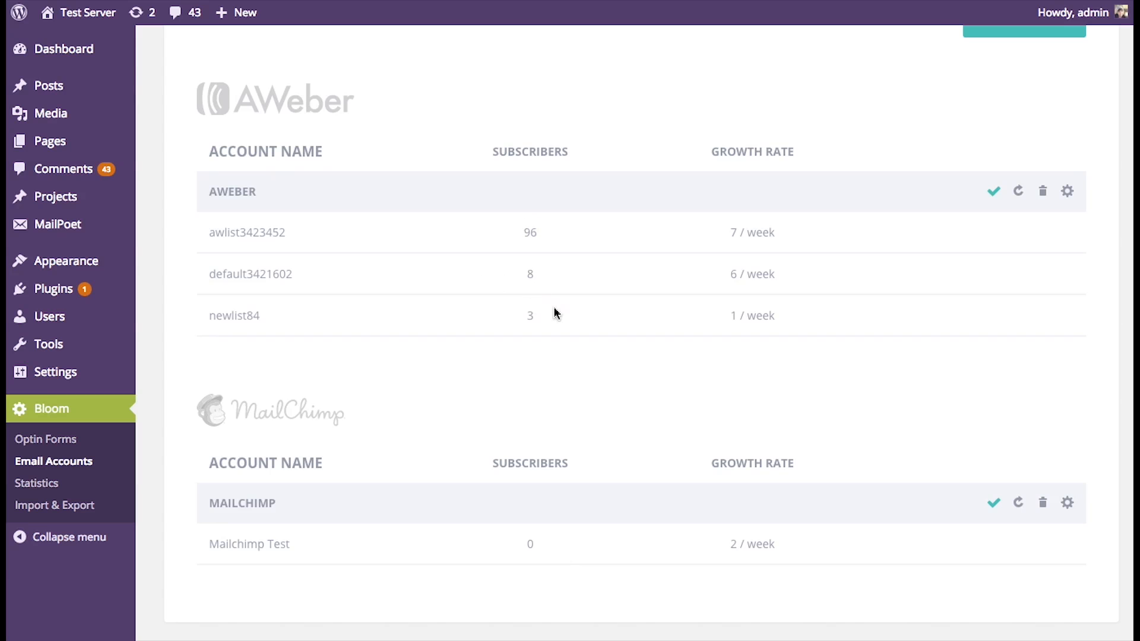
{"action": "scroll", "coordinate": [552, 318], "scroll_direction": "down", "scroll_amount": 2}
{"action": "scroll", "coordinate": [568, 324], "scroll_direction": "up", "scroll_amount": 5}
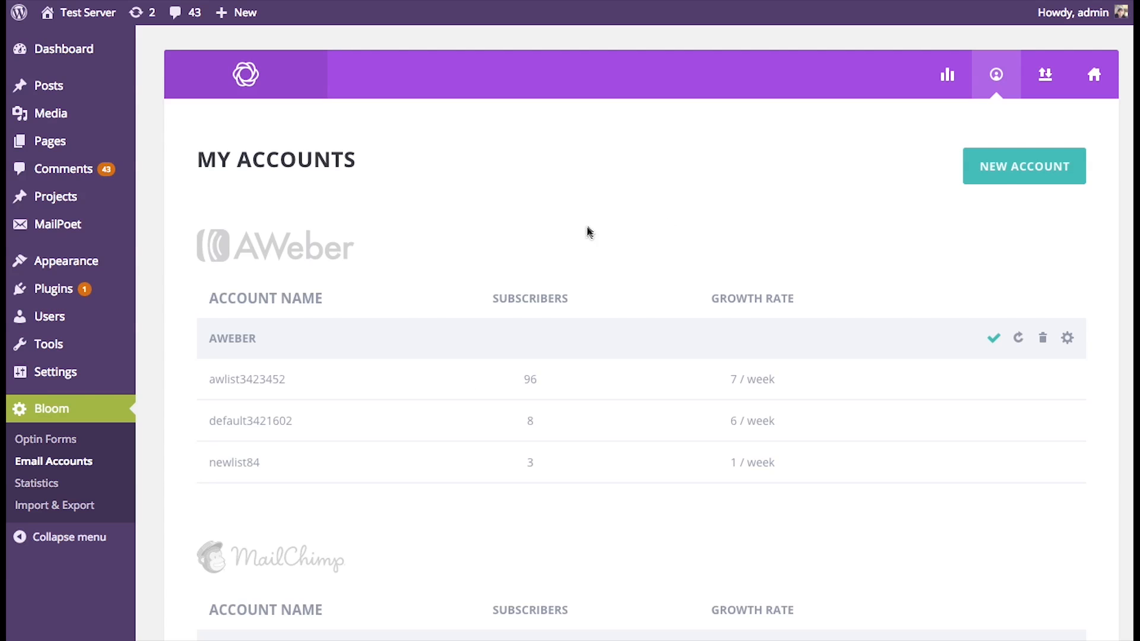
{"action": "left_click", "coordinate": [985, 189]}
{"action": "left_click", "coordinate": [1071, 242]}
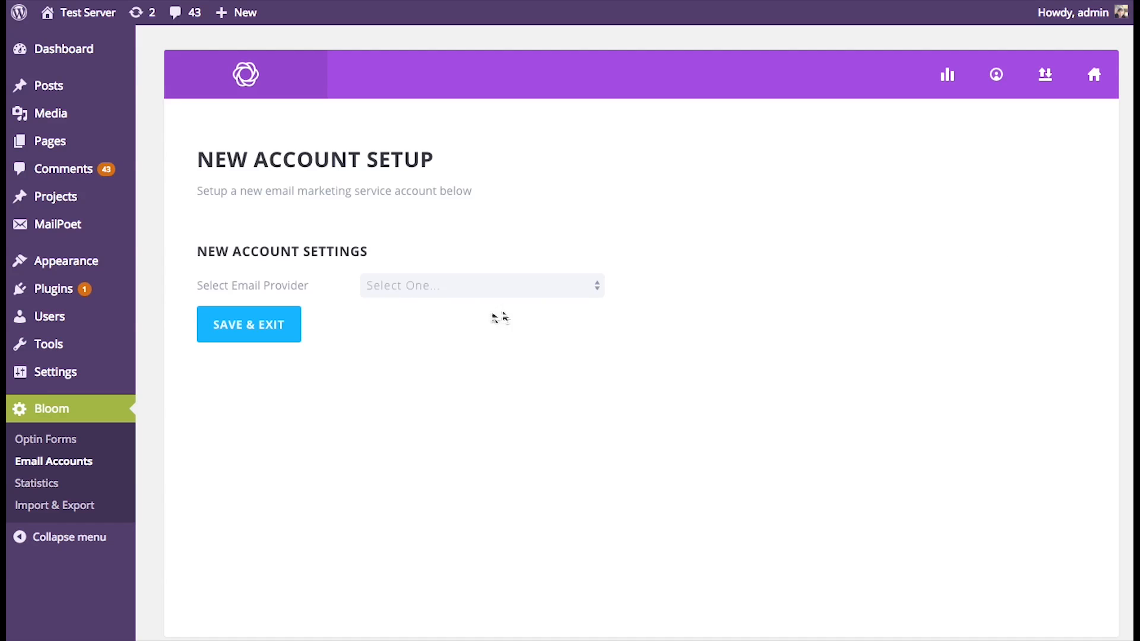
{"action": "left_click", "coordinate": [479, 287]}
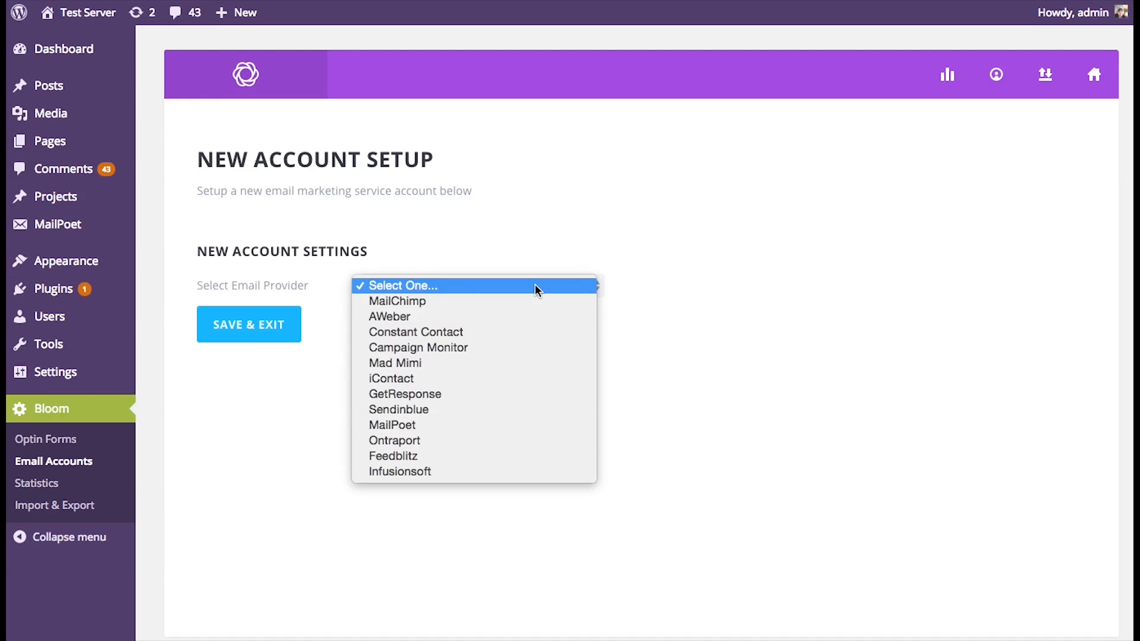
{"action": "left_click", "coordinate": [509, 333]}
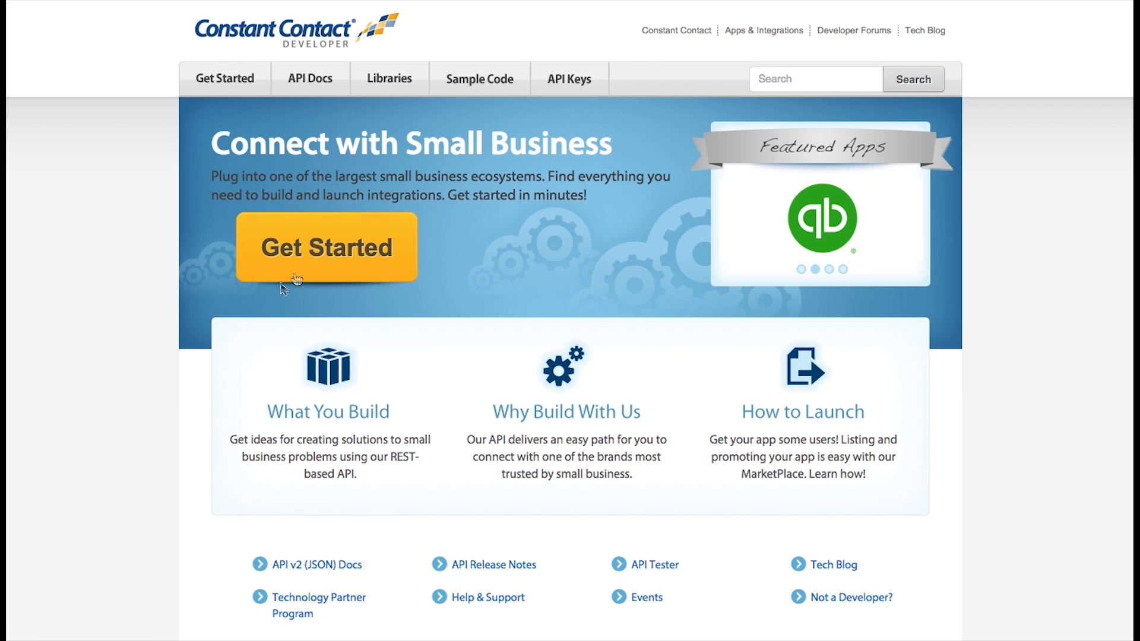
On the Constant Contact Developer site, sign in with the Mashery username and password and open the Constant Contact portal.
{"action": "left_click", "coordinate": [334, 252]}
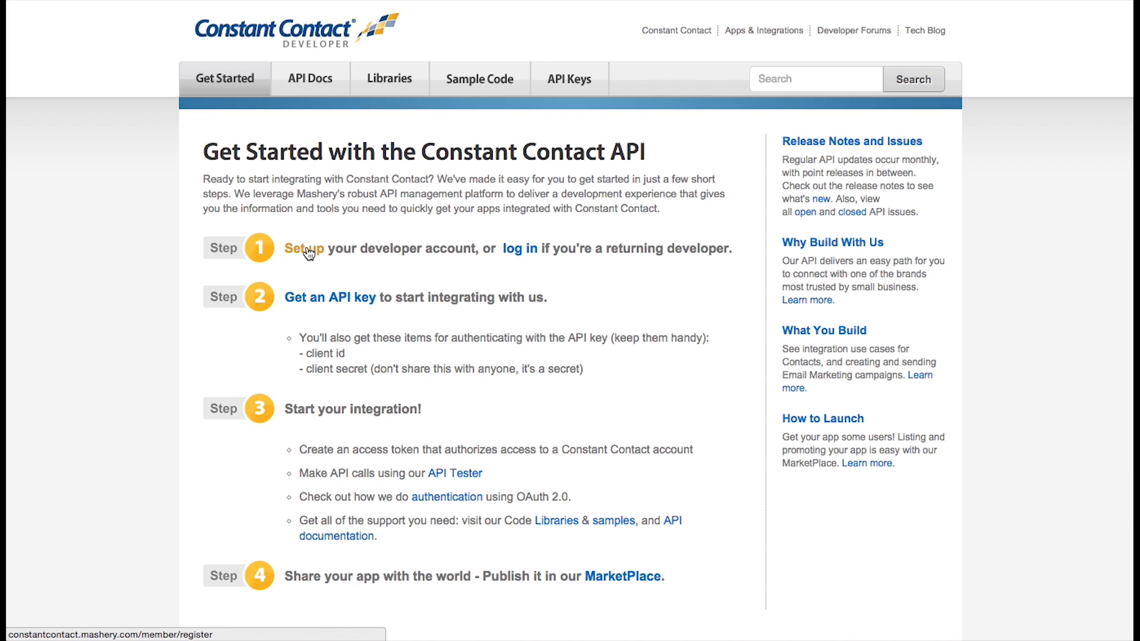
{"action": "left_click", "coordinate": [309, 253]}
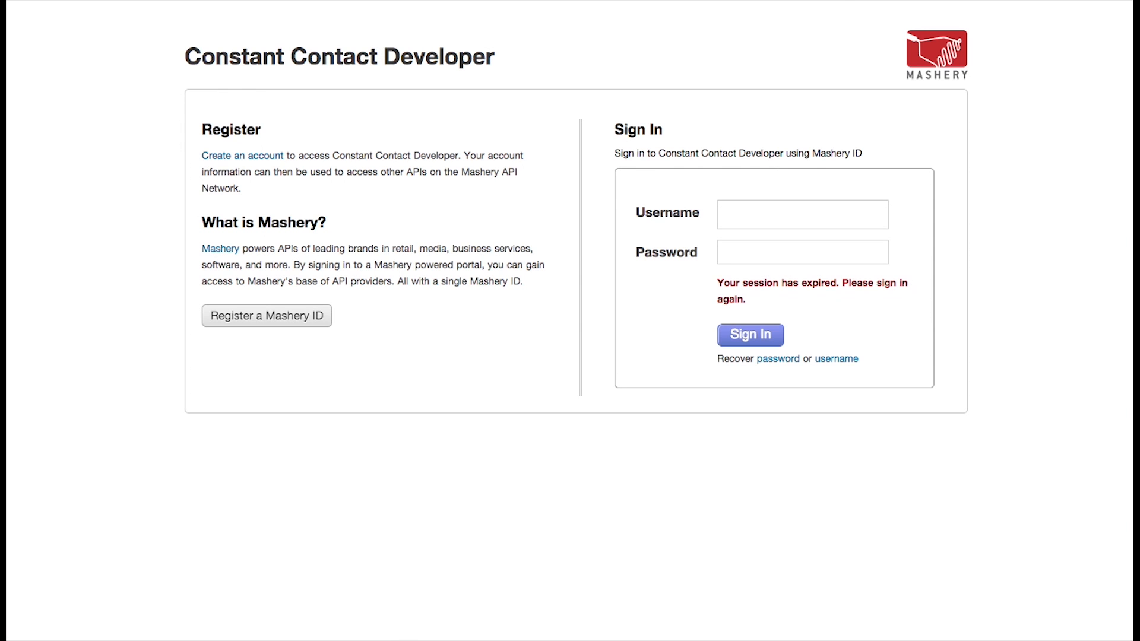
{"action": "left_click", "coordinate": [1108, 2]}
{"action": "left_click", "coordinate": [1113, 14]}
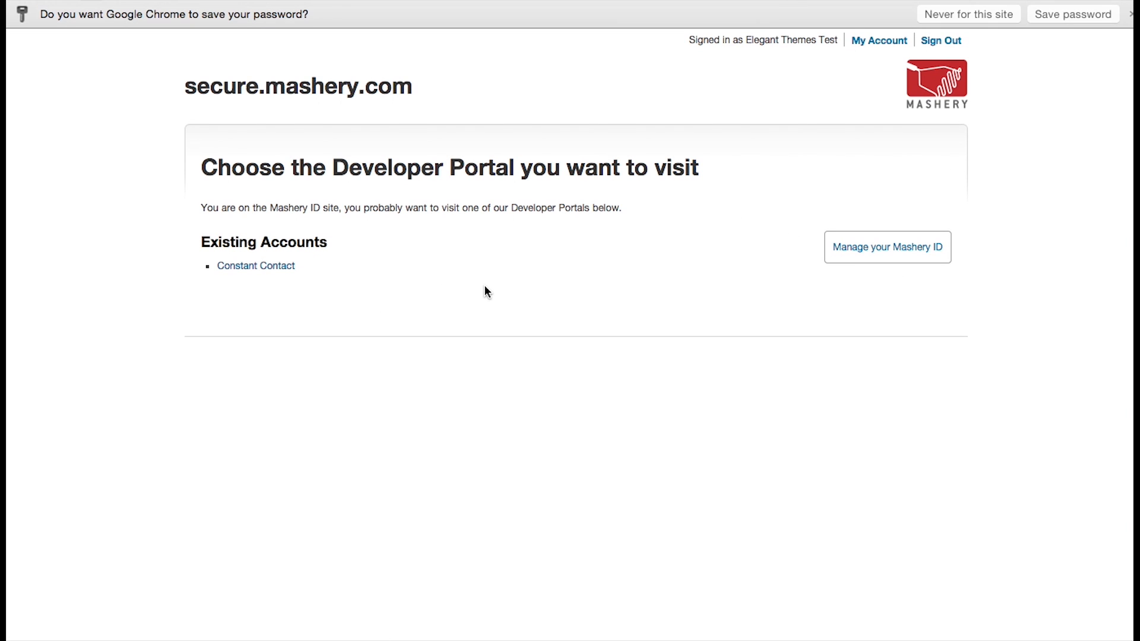
{"action": "left_click", "coordinate": [254, 272]}
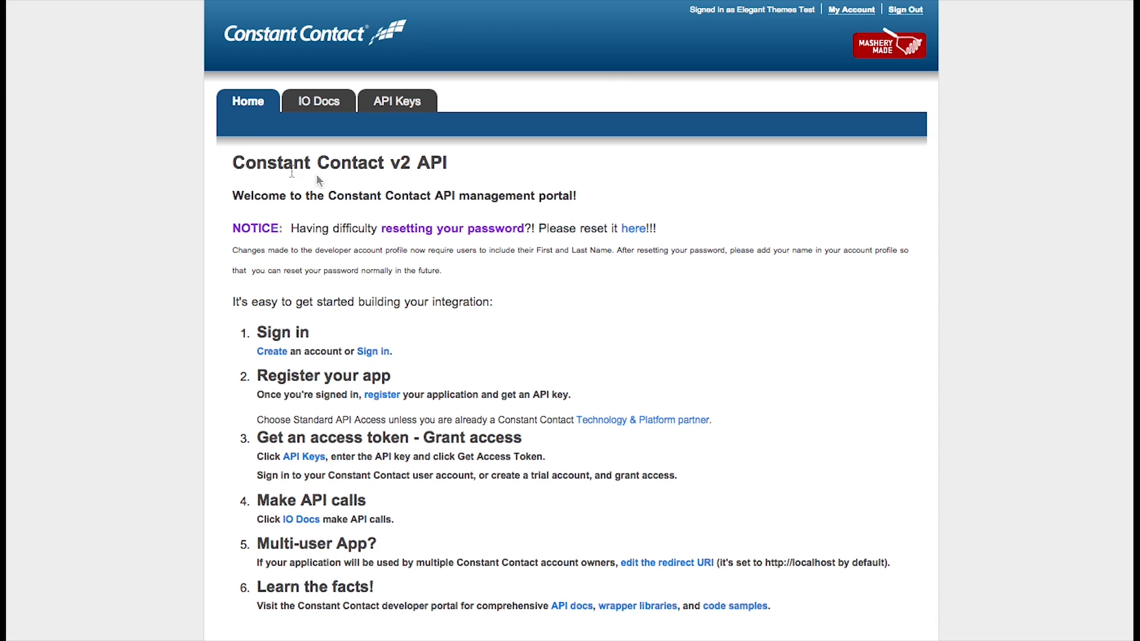
Delete the existing API key of the Bloom application and confirm the deletion.
{"action": "left_click", "coordinate": [396, 106]}
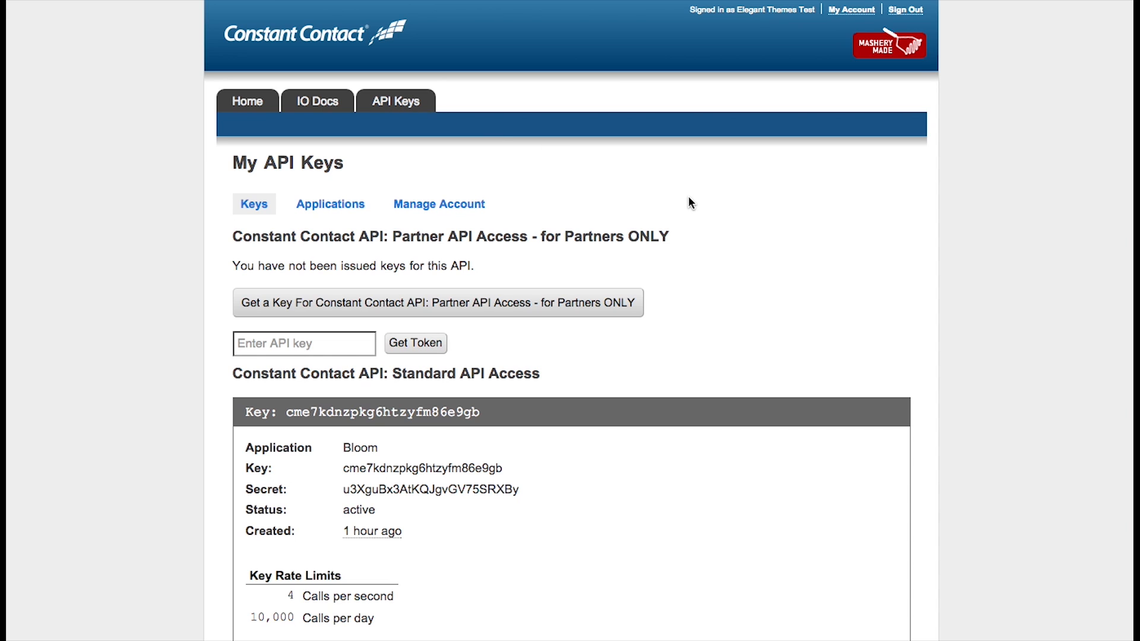
{"action": "scroll", "coordinate": [689, 202], "scroll_direction": "down", "scroll_amount": 5}
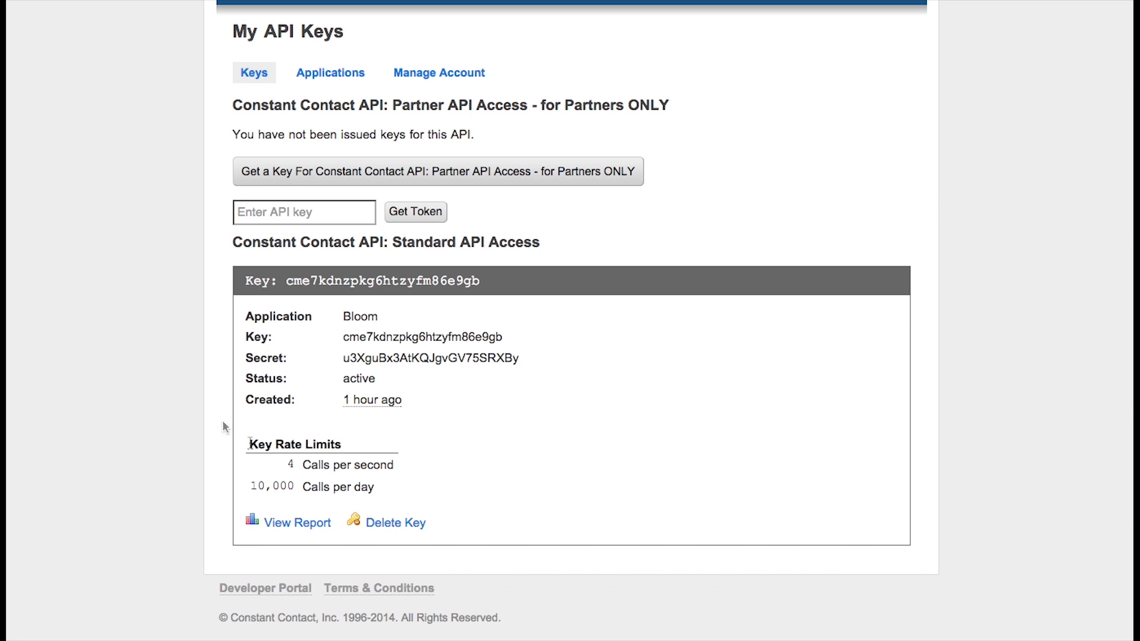
{"action": "left_click", "coordinate": [408, 523]}
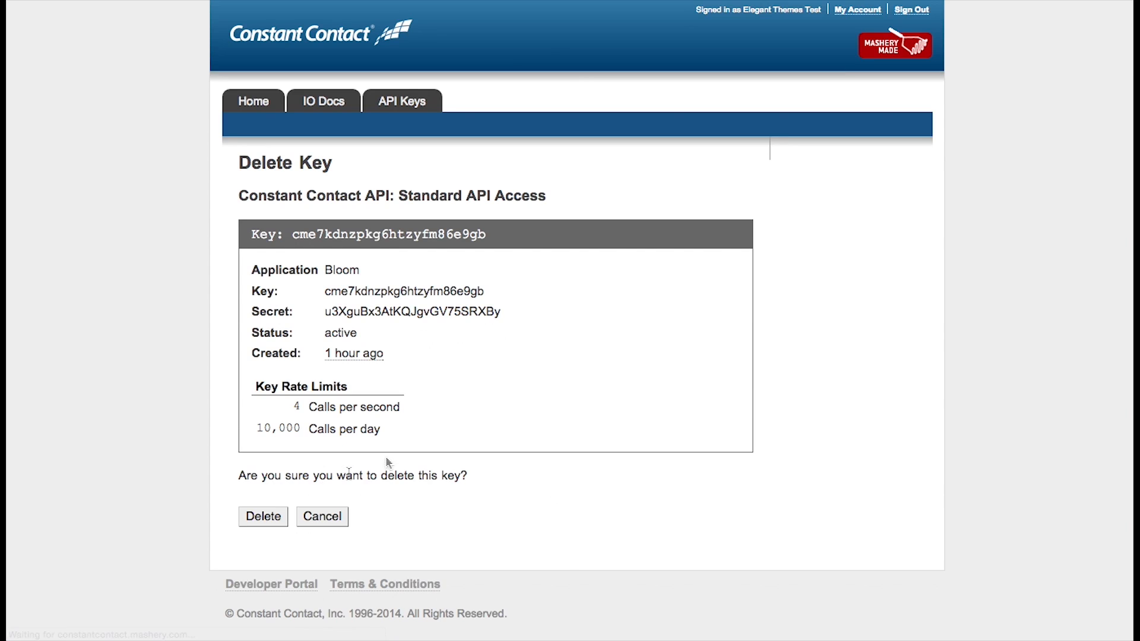
{"action": "left_click", "coordinate": [262, 518]}
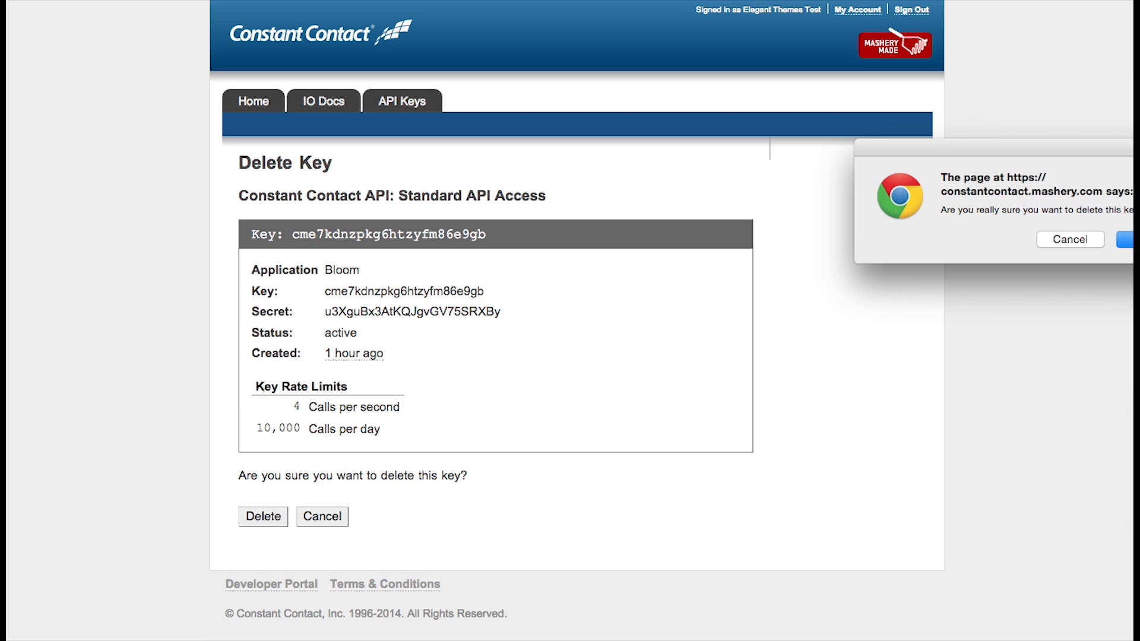
{"action": "left_click", "coordinate": [1125, 240]}
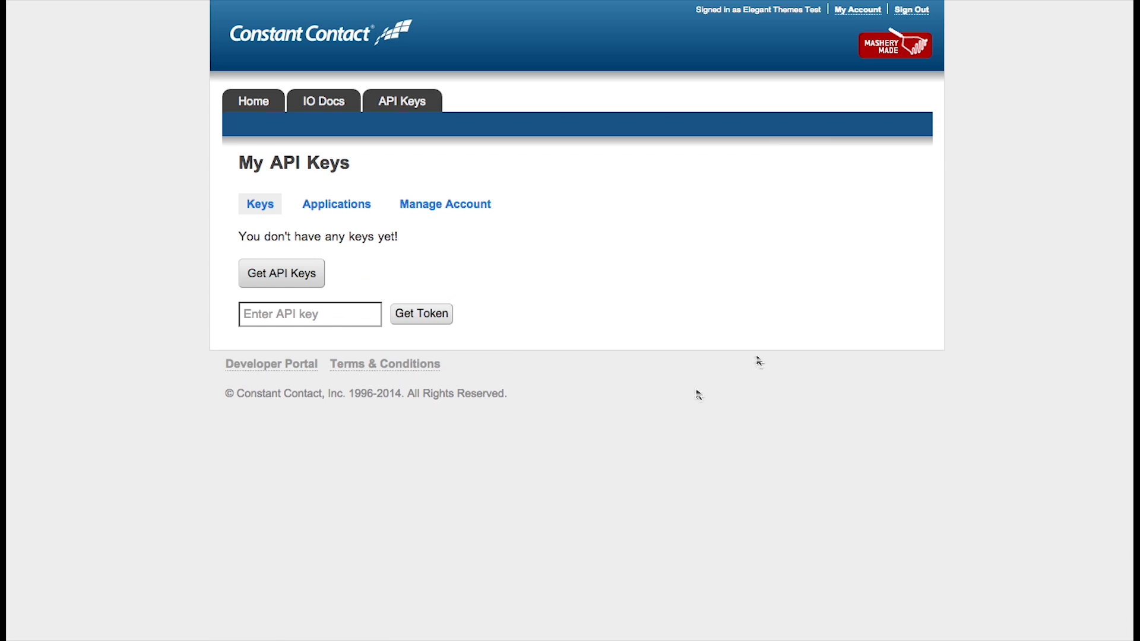
Register a new application named "Bloom" with Standard API Access, agreeing to the terms of service.
{"action": "left_click", "coordinate": [404, 109]}
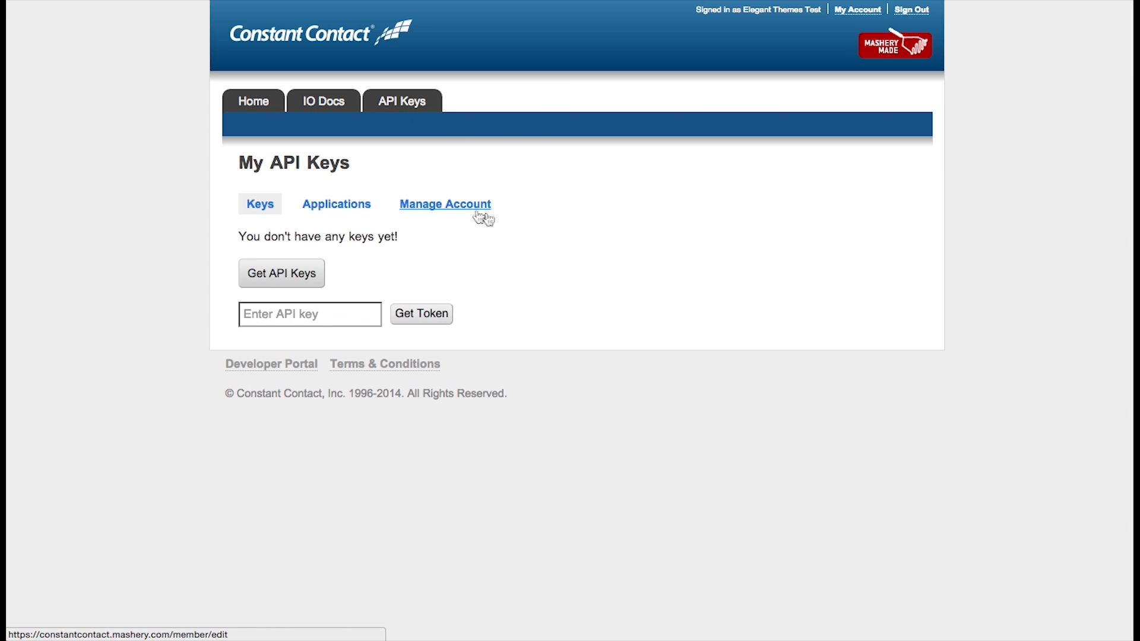
{"action": "left_click", "coordinate": [344, 209]}
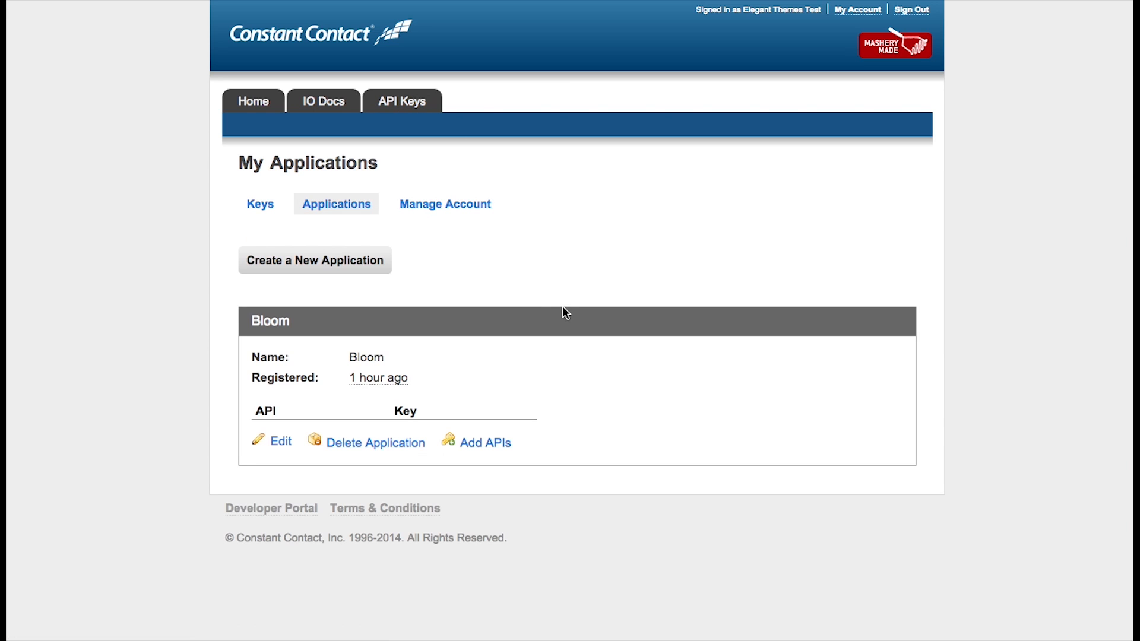
{"action": "left_click", "coordinate": [326, 261]}
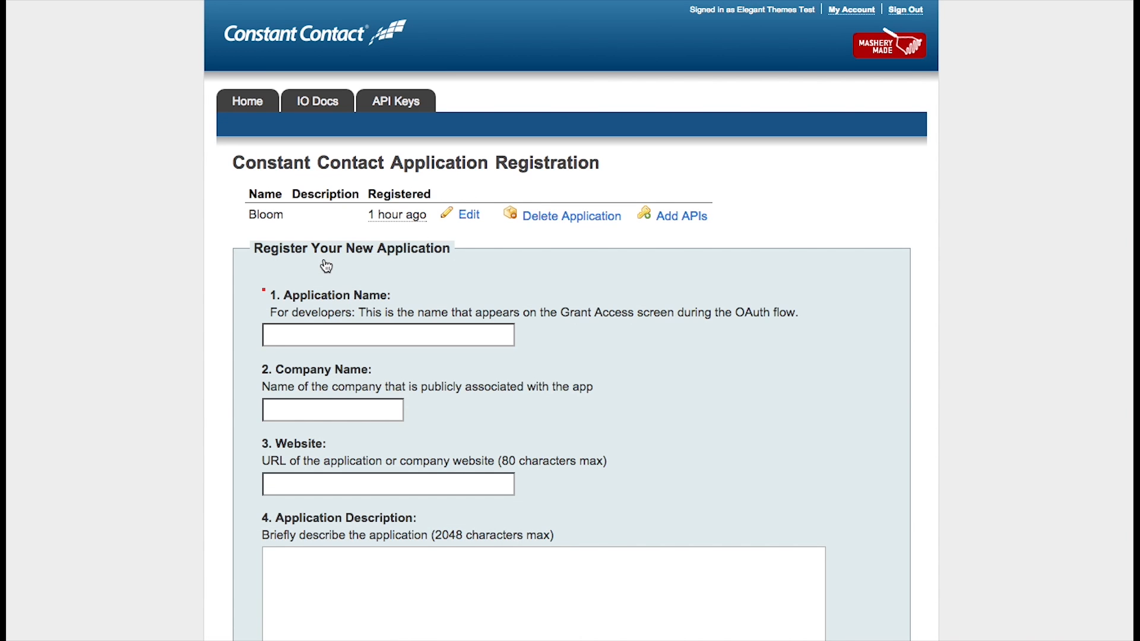
{"action": "left_click", "coordinate": [312, 336]}
{"action": "type", "text": "Bloom"}
{"action": "scroll", "coordinate": [852, 353], "scroll_direction": "down", "scroll_amount": 8}
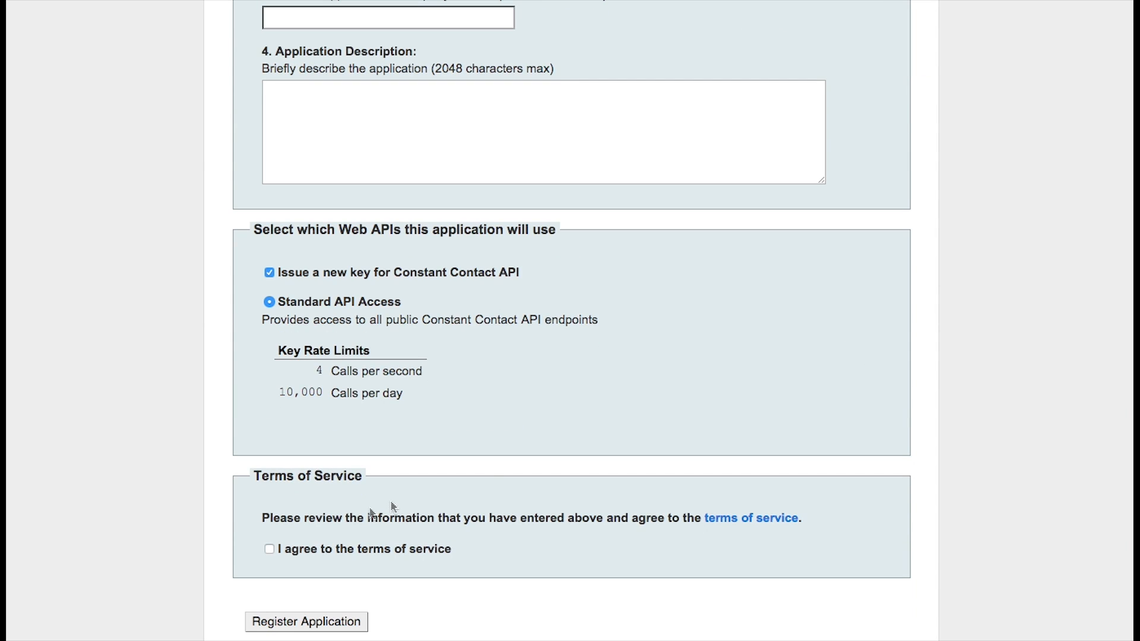
{"action": "left_click", "coordinate": [269, 549]}
{"action": "scroll", "coordinate": [324, 544], "scroll_direction": "down", "scroll_amount": 2}
{"action": "left_click", "coordinate": [324, 538]}
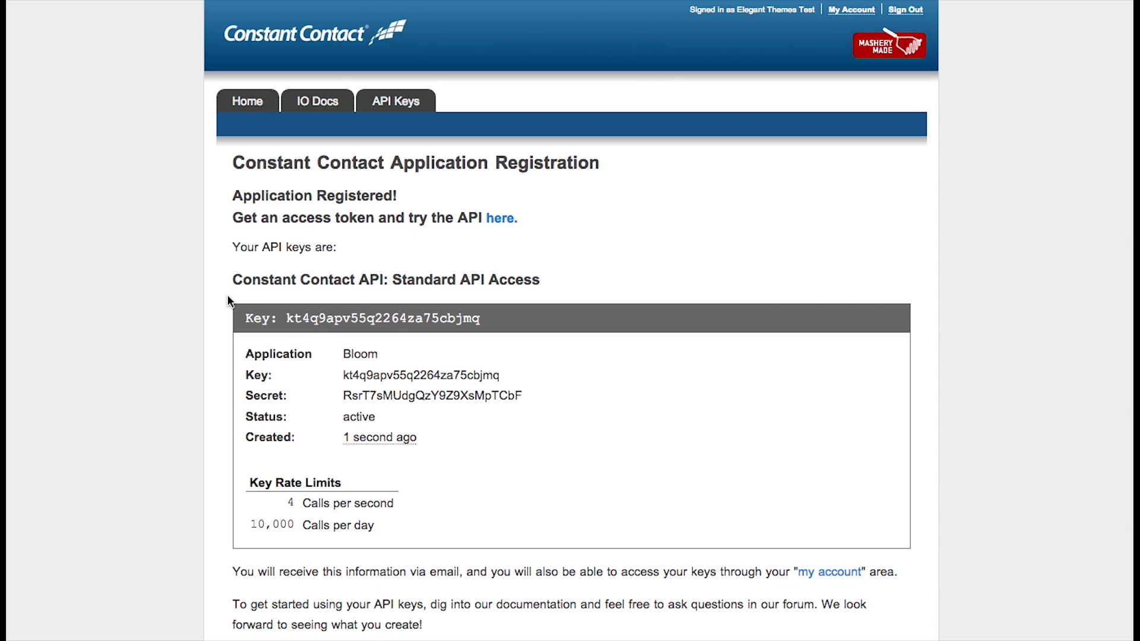
Copy the API key issued for the newly registered Bloom application.
{"action": "double_click", "coordinate": [342, 316]}
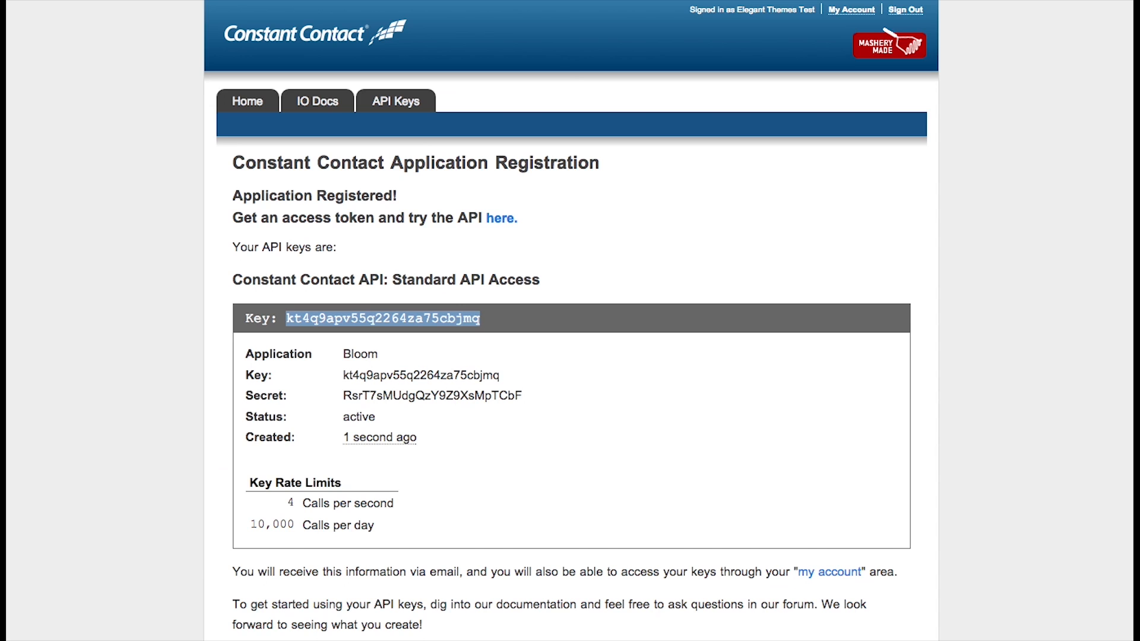
{"action": "triple_click", "coordinate": [766, 244]}
{"action": "left_click", "coordinate": [756, 235]}
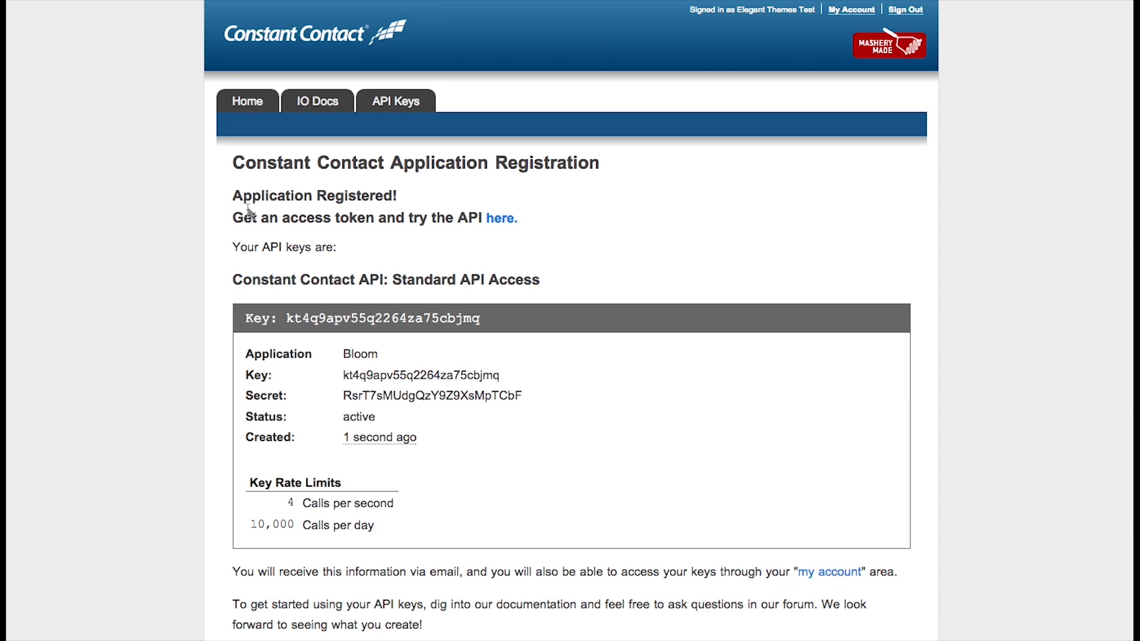
Open the v2 API tester and request an access token for the Bloom application's key.
{"action": "left_click_drag", "start_coordinate": [234, 220], "coordinate": [349, 221]}
{"action": "left_click", "coordinate": [276, 223]}
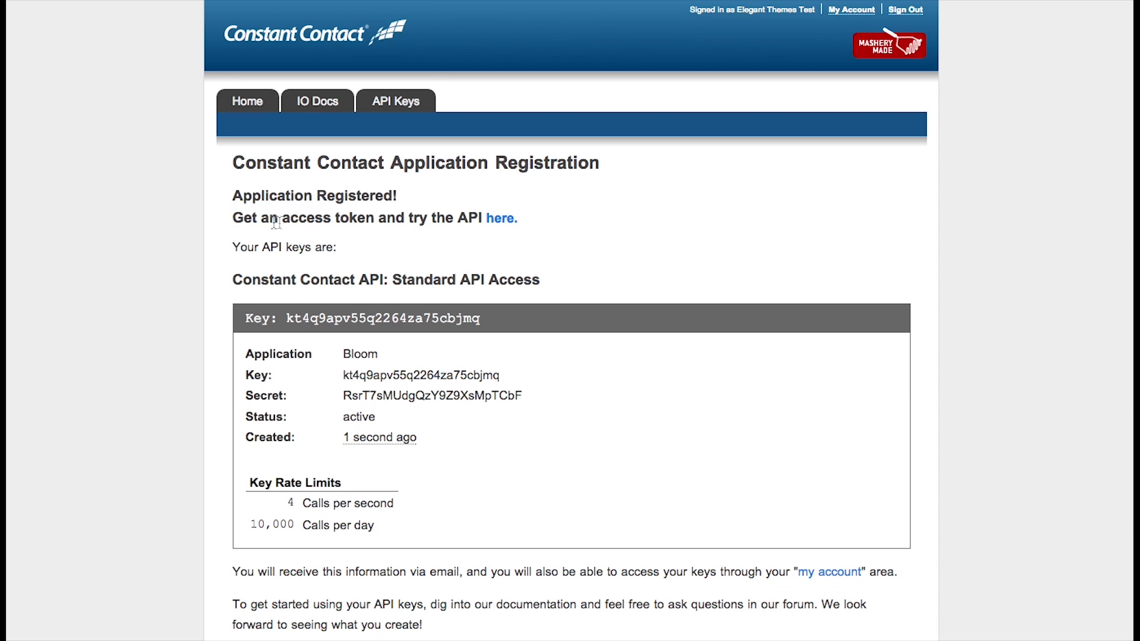
{"action": "left_click", "coordinate": [502, 221]}
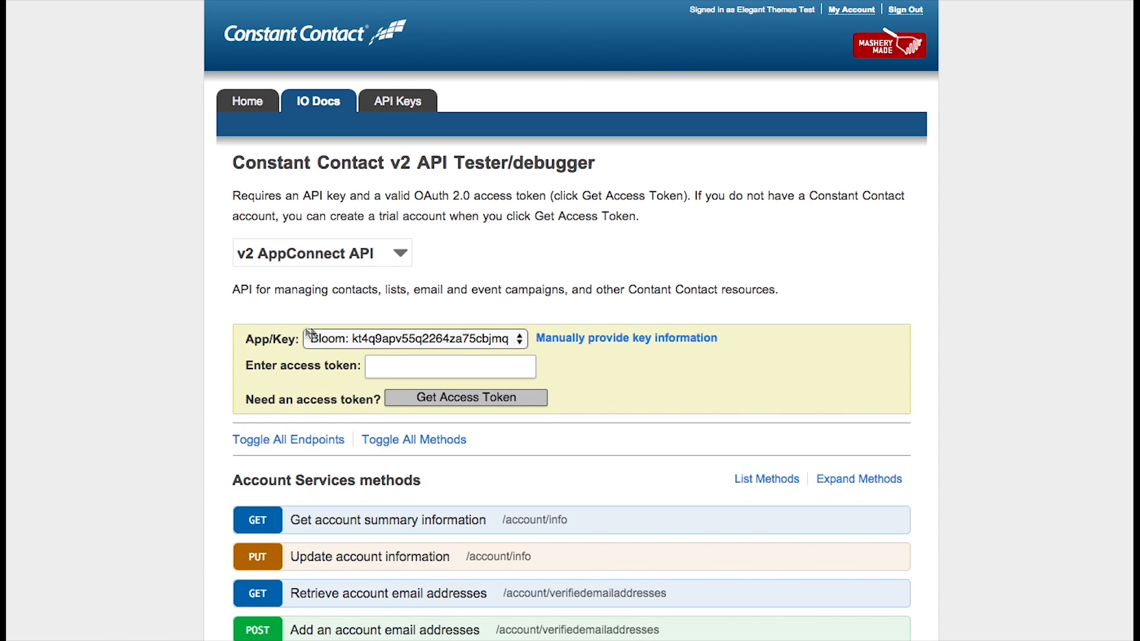
{"action": "left_click", "coordinate": [350, 340]}
{"action": "left_click", "coordinate": [367, 340]}
{"action": "left_click", "coordinate": [328, 360]}
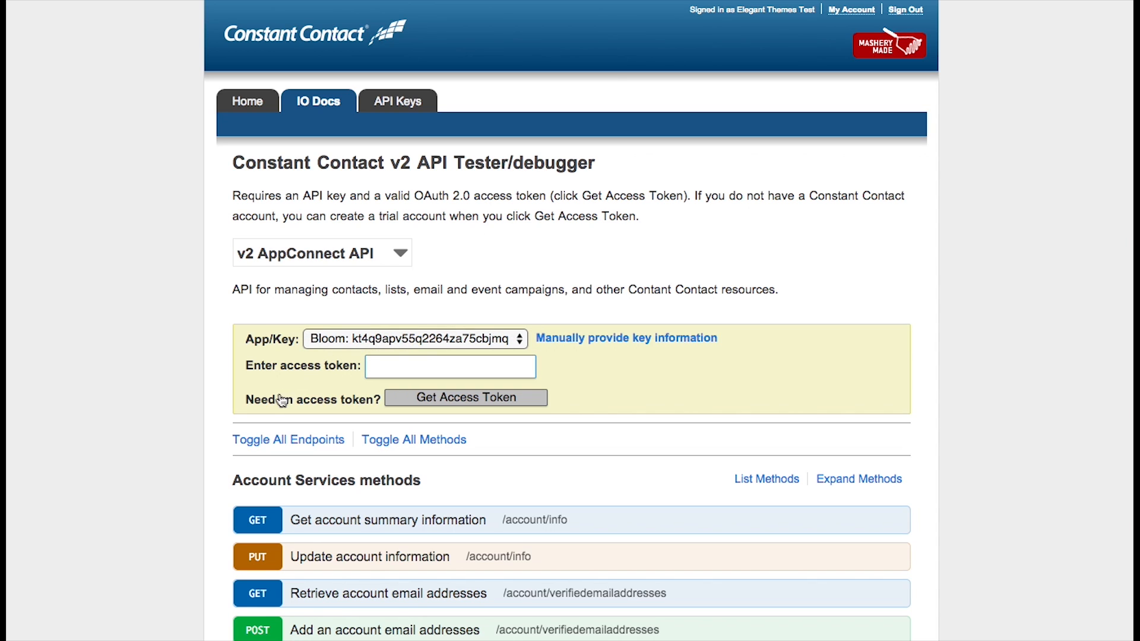
{"action": "left_click", "coordinate": [454, 403]}
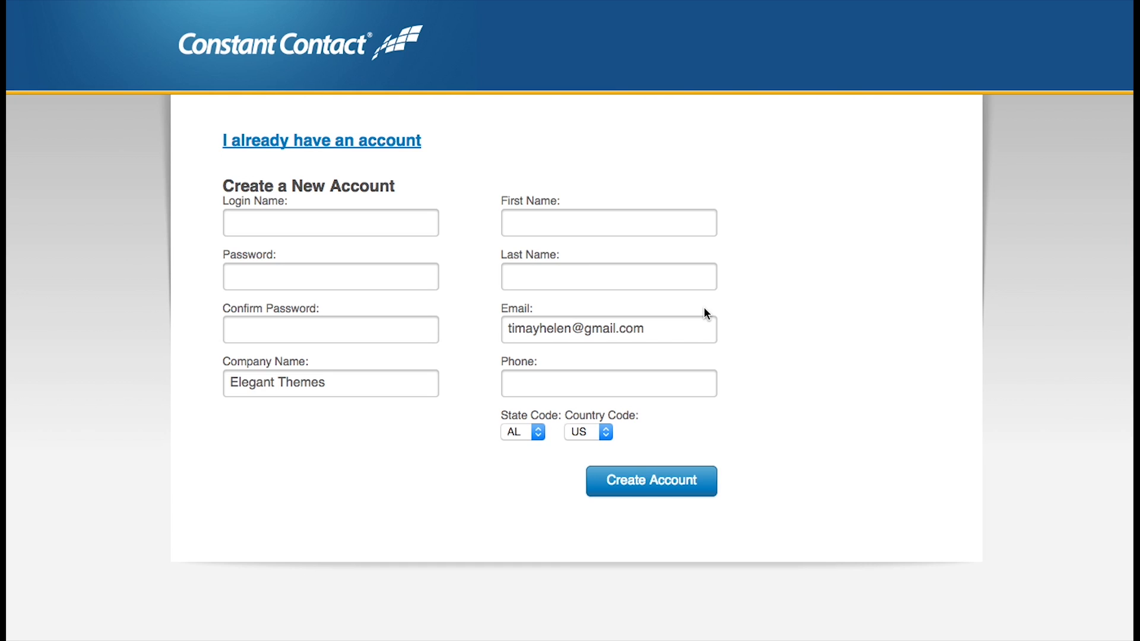
Use the existing Constant Contact account, allow Bloom to access it, and copy the generated access token.
{"action": "left_click", "coordinate": [356, 142]}
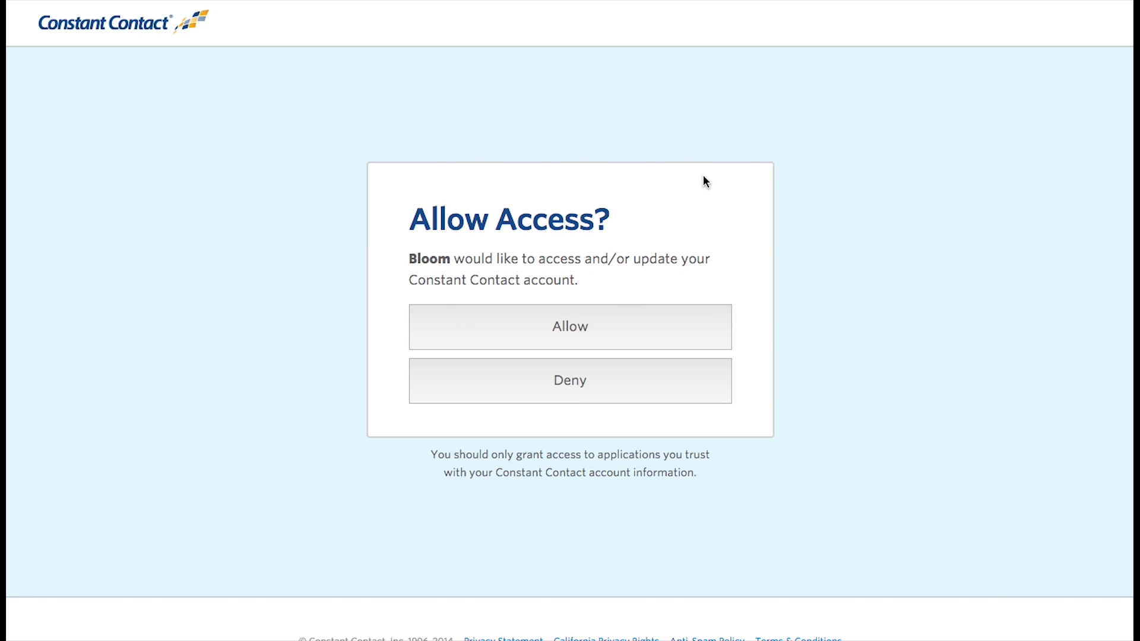
{"action": "left_click", "coordinate": [583, 326]}
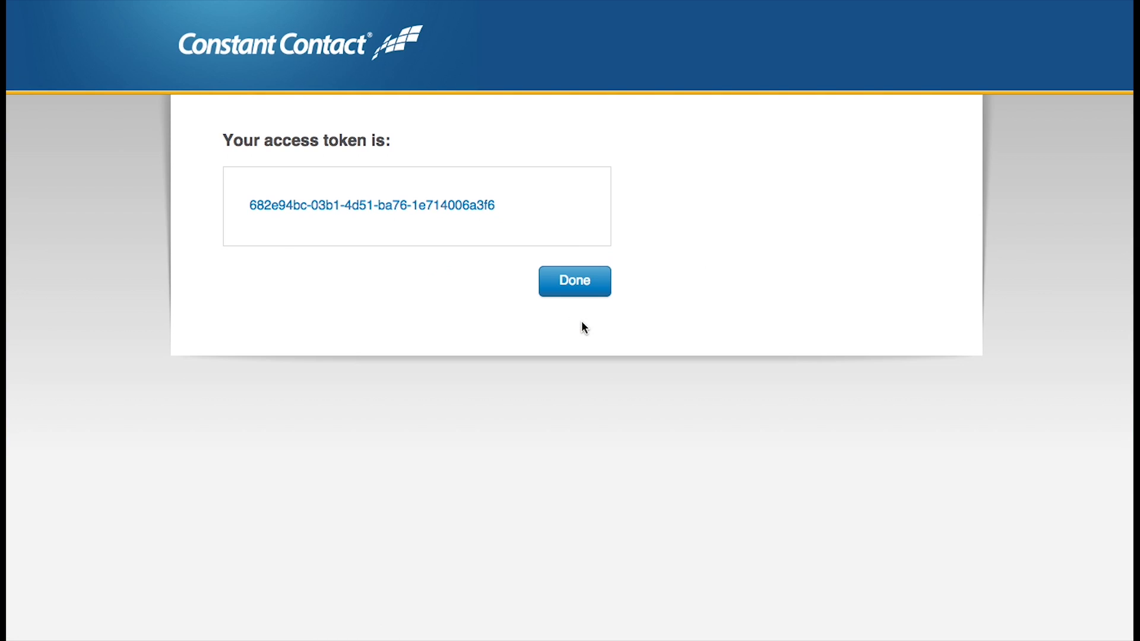
{"action": "left_click_drag", "start_coordinate": [507, 206], "coordinate": [245, 207]}
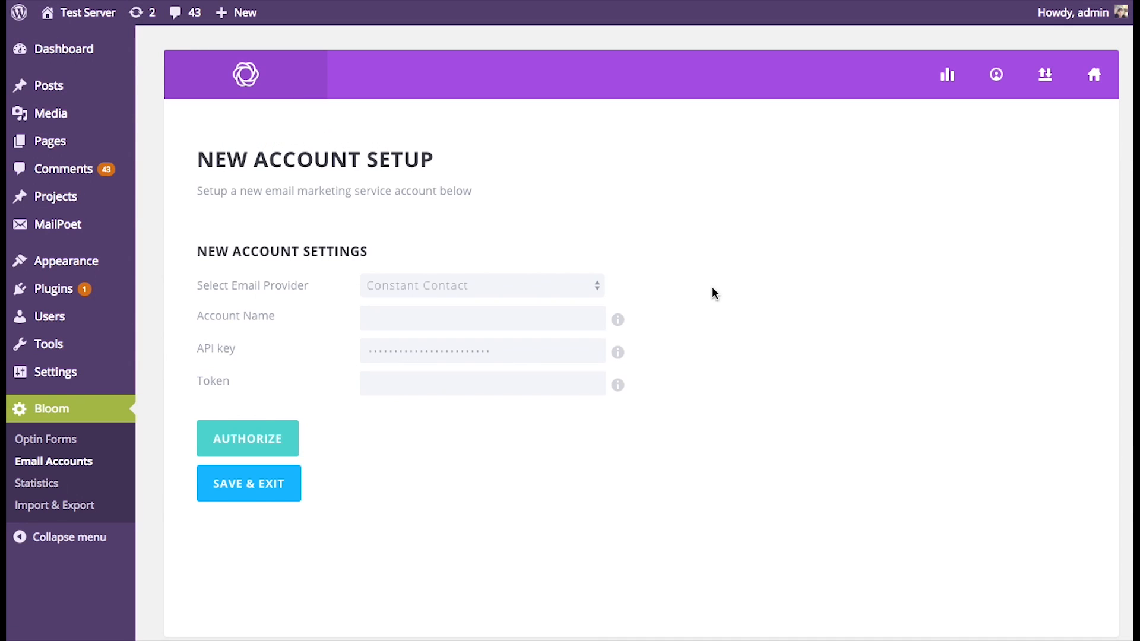
Back in Bloom, paste the access token, name the account "Constant Contact", authorize it without storing the login, and save it.
{"action": "left_click", "coordinate": [463, 388]}
{"action": "key", "text": "ctrl+v"}
{"action": "left_click", "coordinate": [412, 322]}
{"action": "type", "text": "Constant Contact"}
{"action": "left_click", "coordinate": [257, 443]}
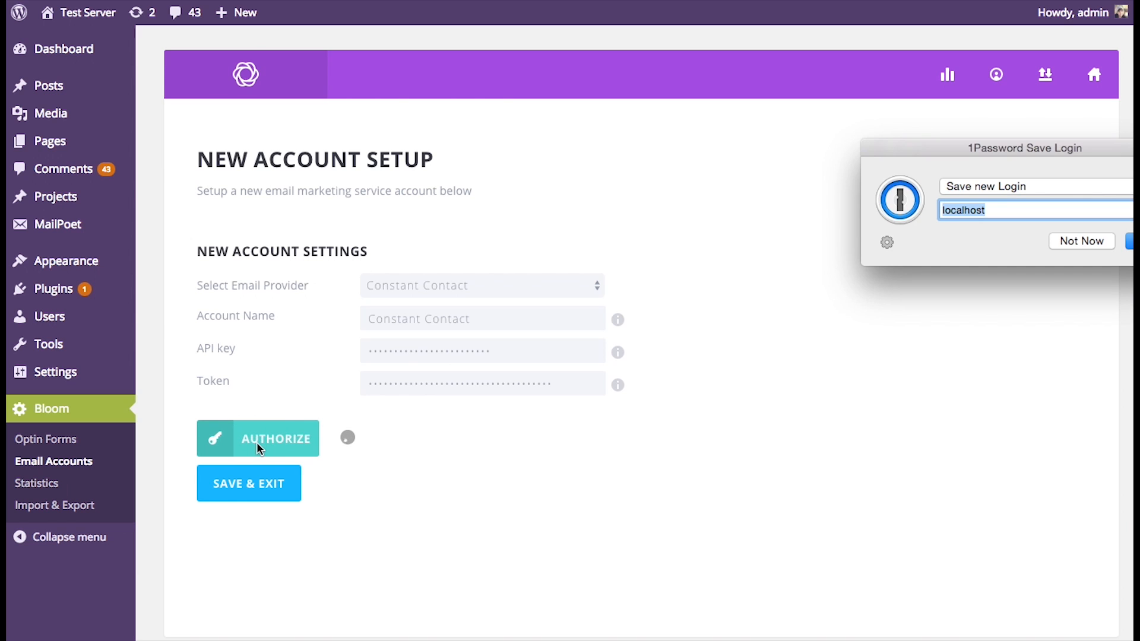
{"action": "left_click", "coordinate": [1096, 245]}
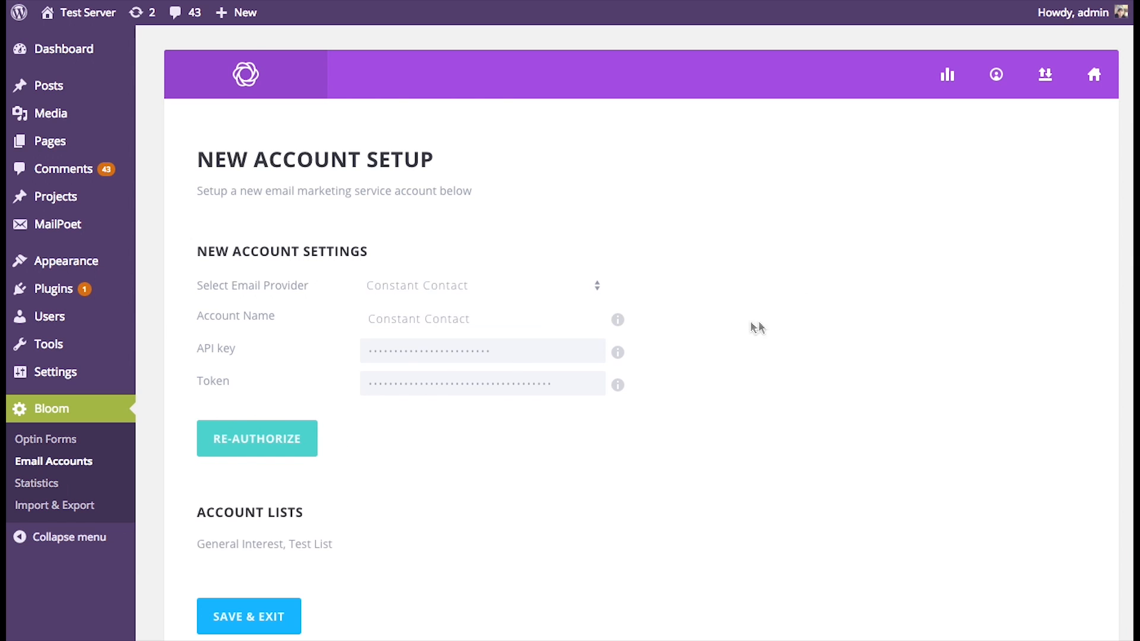
{"action": "scroll", "coordinate": [744, 330], "scroll_direction": "down", "scroll_amount": 3}
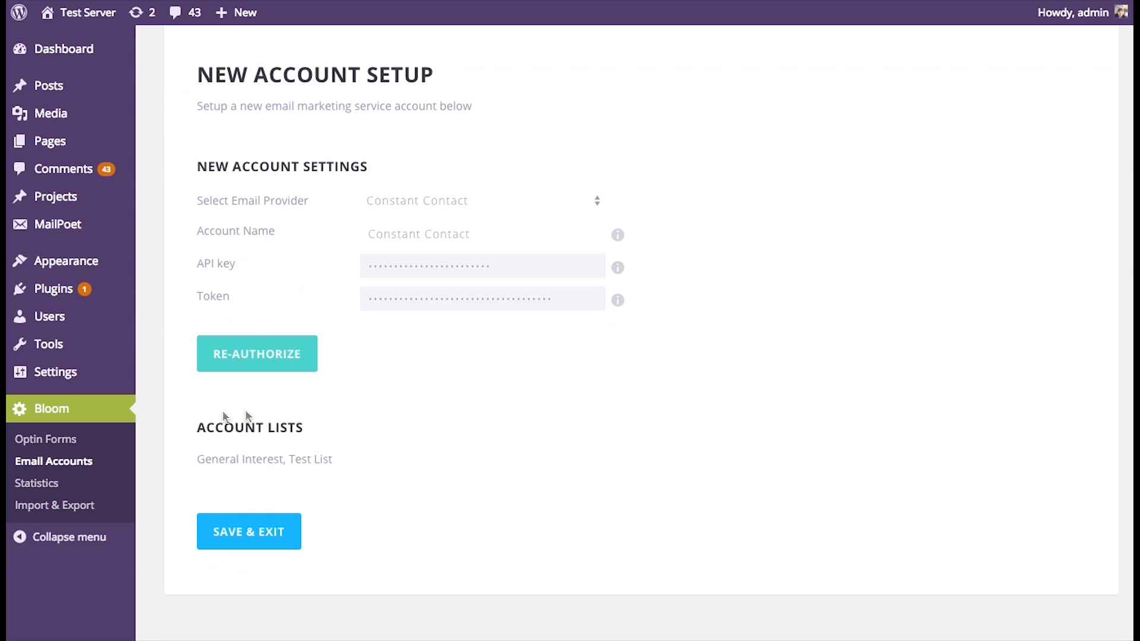
{"action": "left_click", "coordinate": [266, 534]}
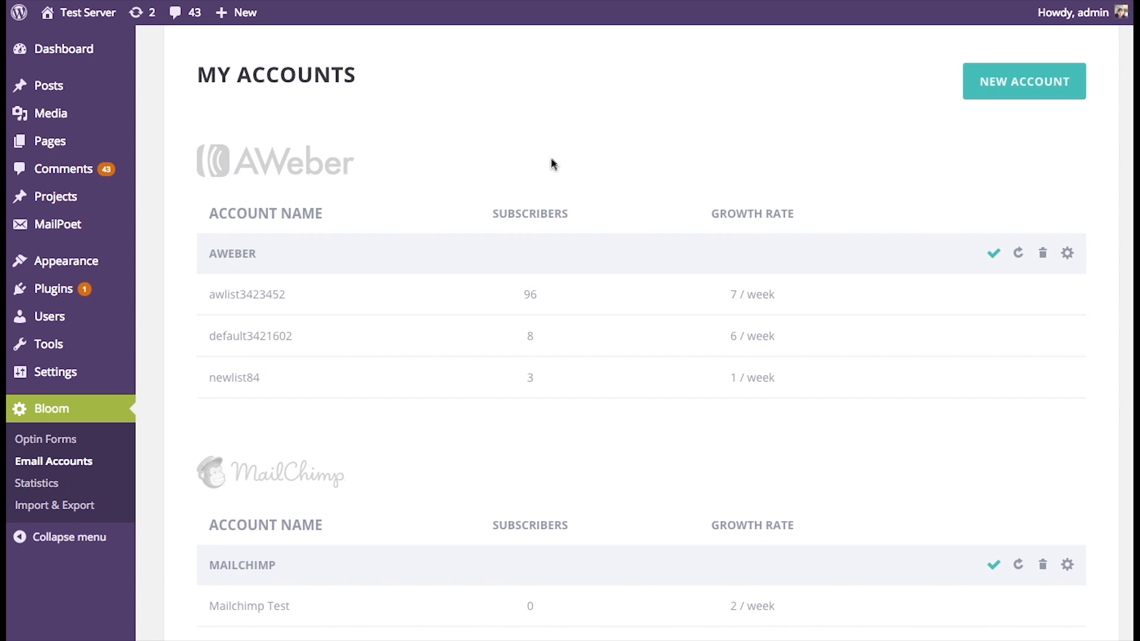
Start a new email account without storing the login and select Campaign Monitor as its provider.
{"action": "scroll", "coordinate": [558, 168], "scroll_direction": "down", "scroll_amount": 6}
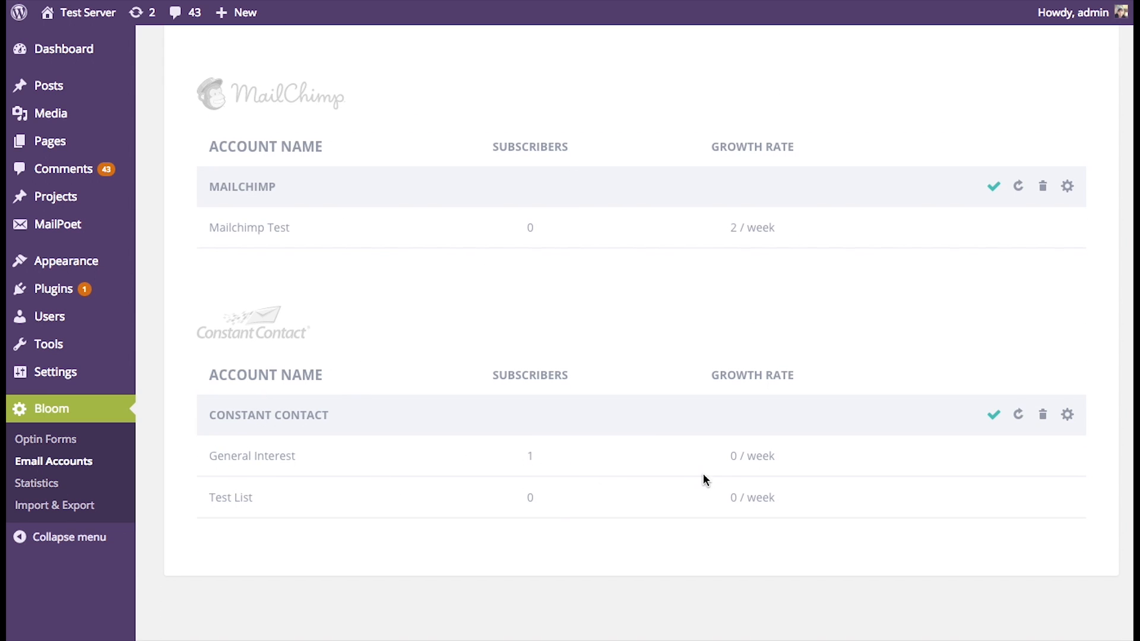
{"action": "scroll", "coordinate": [662, 454], "scroll_direction": "up", "scroll_amount": 8}
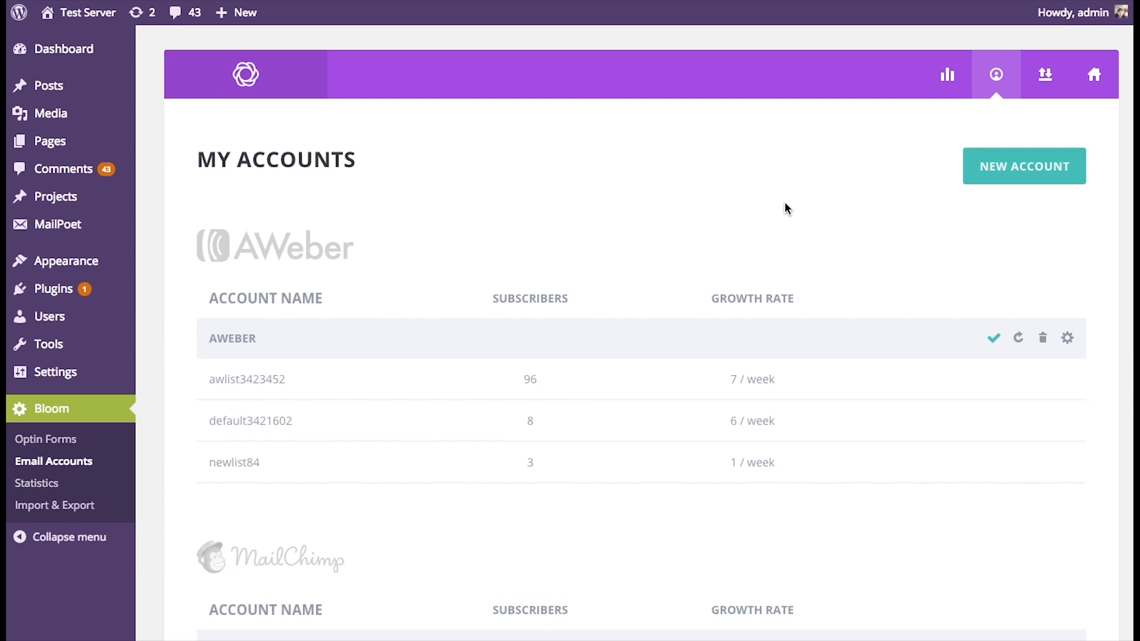
{"action": "left_click", "coordinate": [1001, 178]}
{"action": "left_click", "coordinate": [1066, 243]}
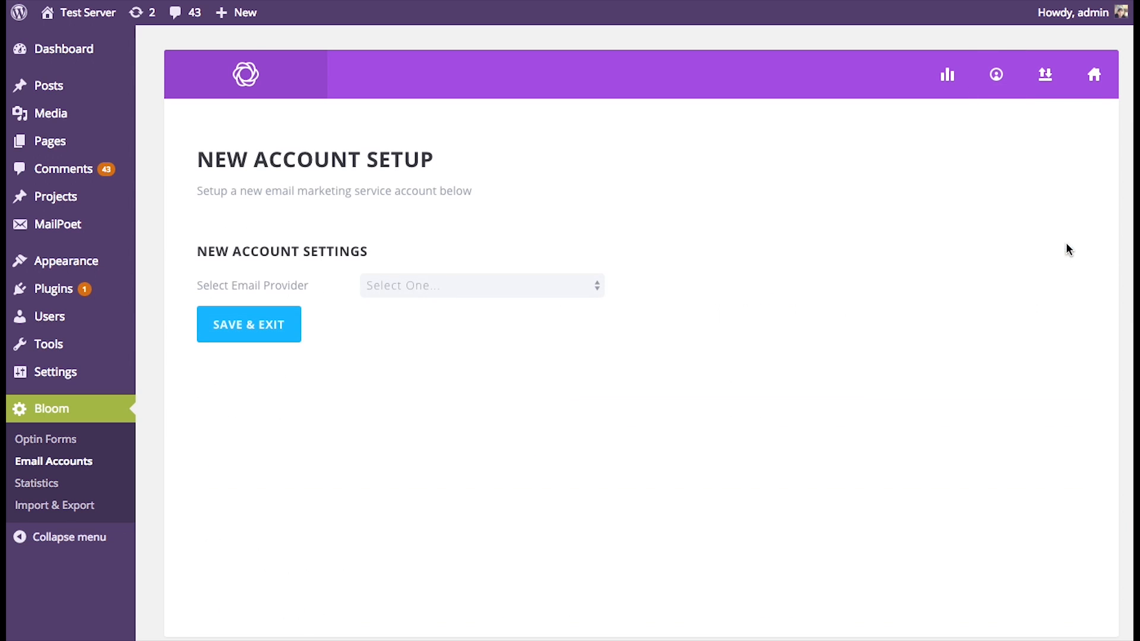
{"action": "left_click", "coordinate": [534, 288]}
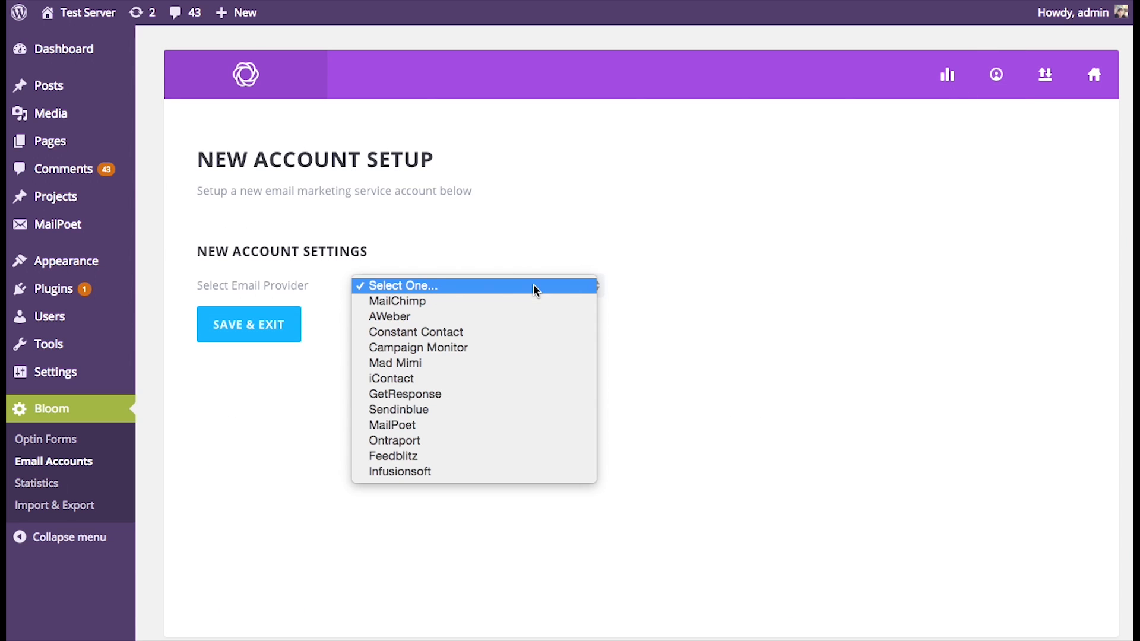
{"action": "left_click", "coordinate": [503, 348]}
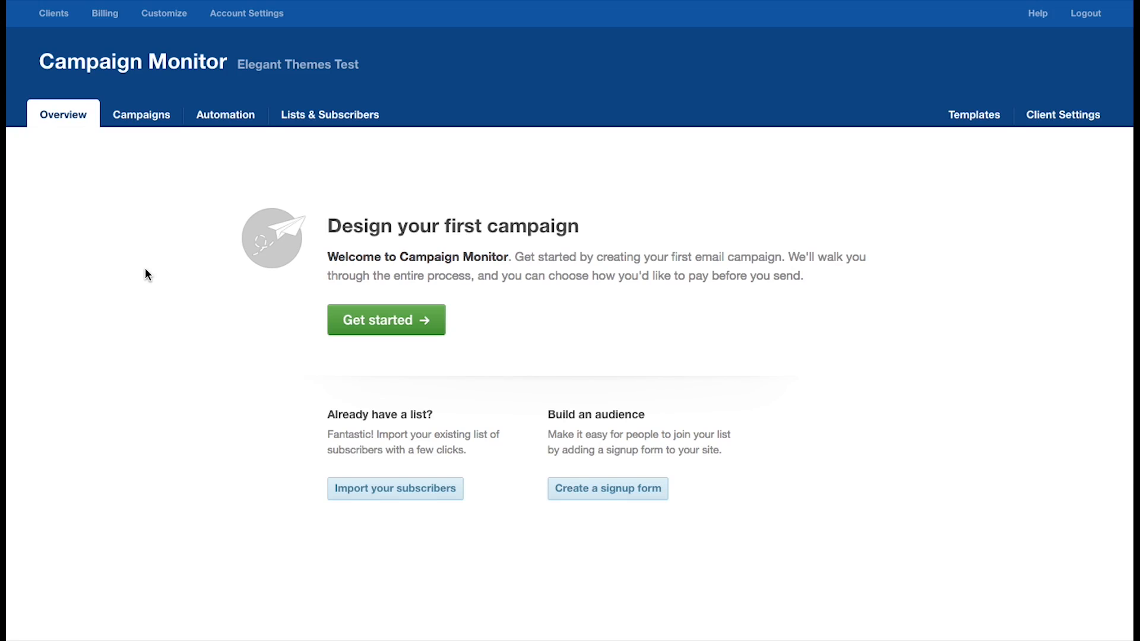
In Campaign Monitor, open the account settings, reveal the API key and copy it.
{"action": "left_click", "coordinate": [250, 16]}
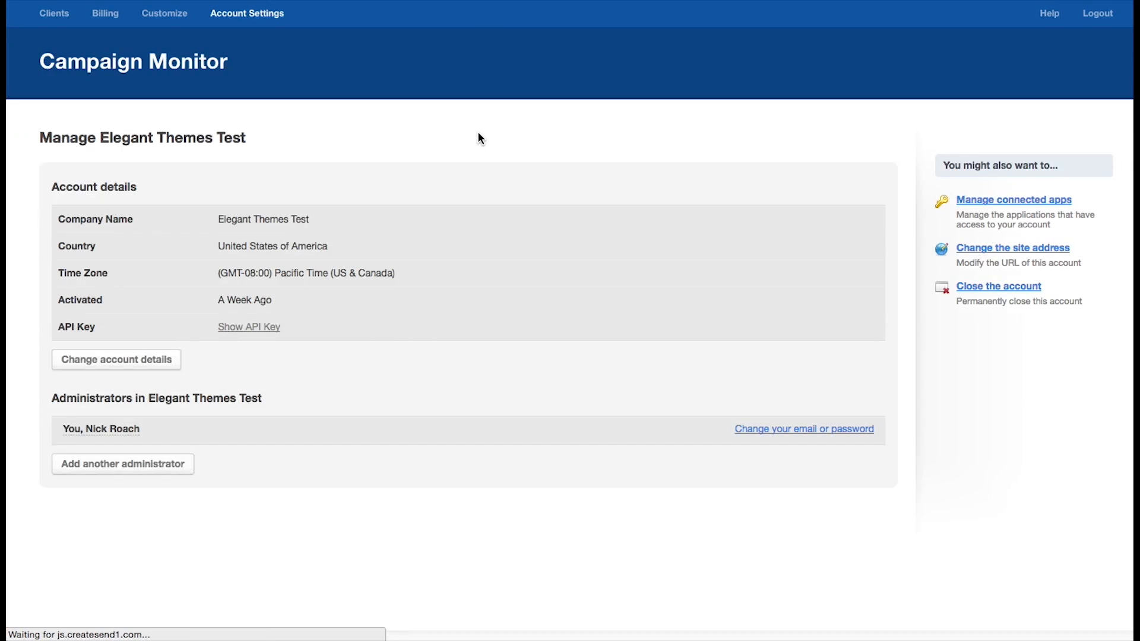
{"action": "left_click", "coordinate": [250, 327]}
{"action": "double_click", "coordinate": [291, 328]}
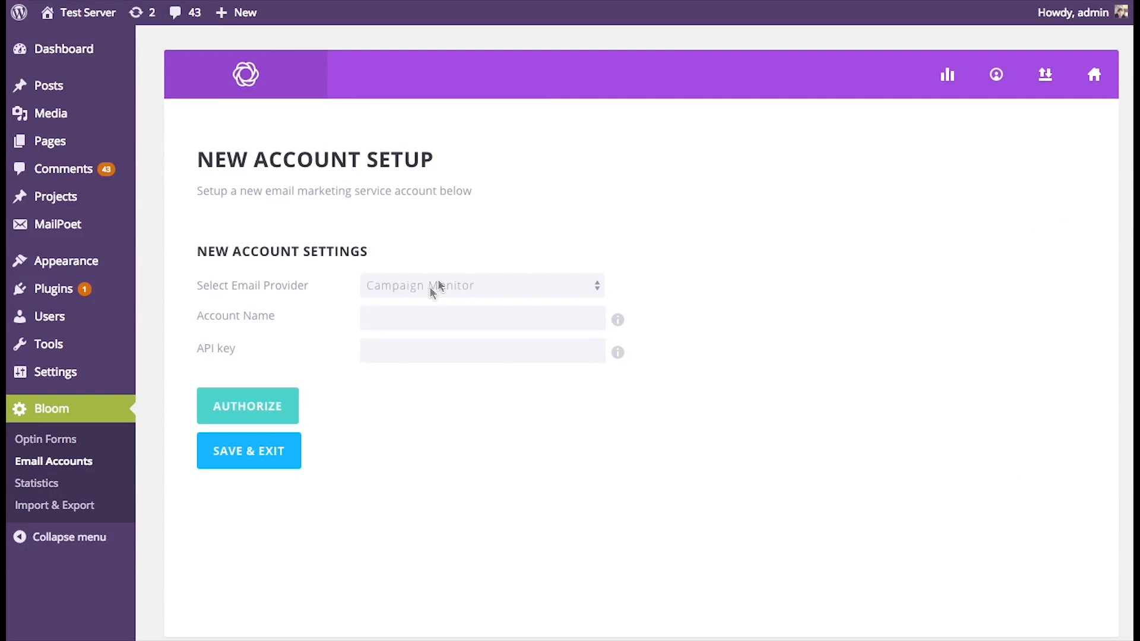
Back in Bloom, paste the Campaign Monitor API key and name the account "Campaign Monitor".
{"action": "left_click", "coordinate": [416, 351]}
{"action": "key", "text": "super+v"}
{"action": "left_click", "coordinate": [402, 309]}
{"action": "type", "text": "Campaig n MOn"}
{"action": "key", "text": "BackSpace"}
{"action": "key", "text": "BackSpace"}
{"action": "type", "text": "onitor"}
Authorize the Campaign Monitor account without storing the login, and save it.
{"action": "left_click", "coordinate": [264, 405]}
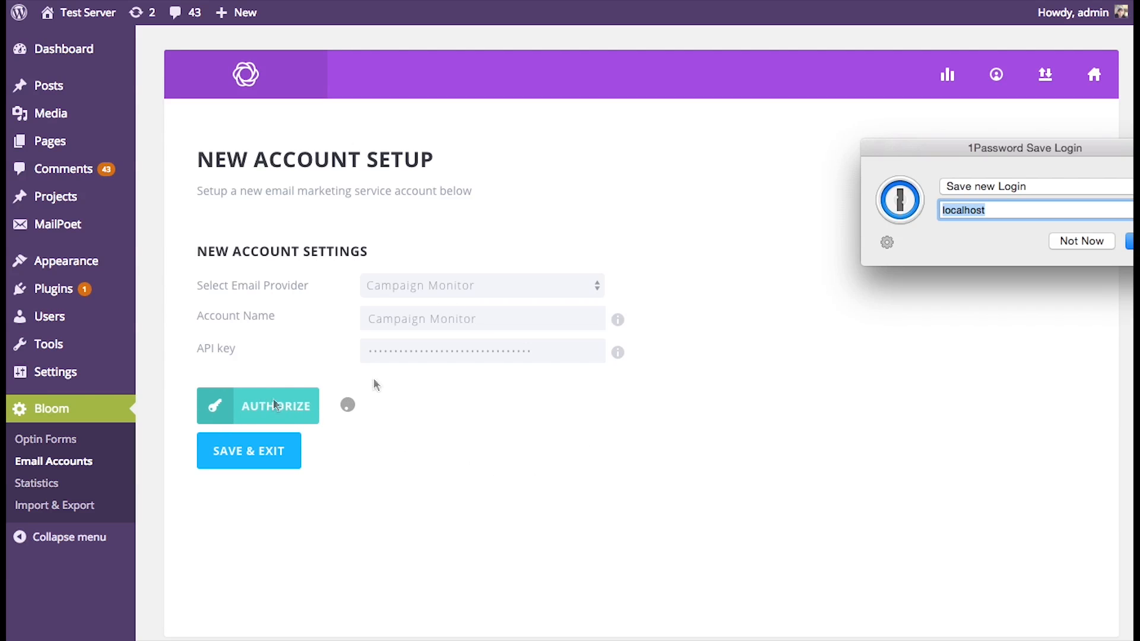
{"action": "left_click", "coordinate": [1089, 244]}
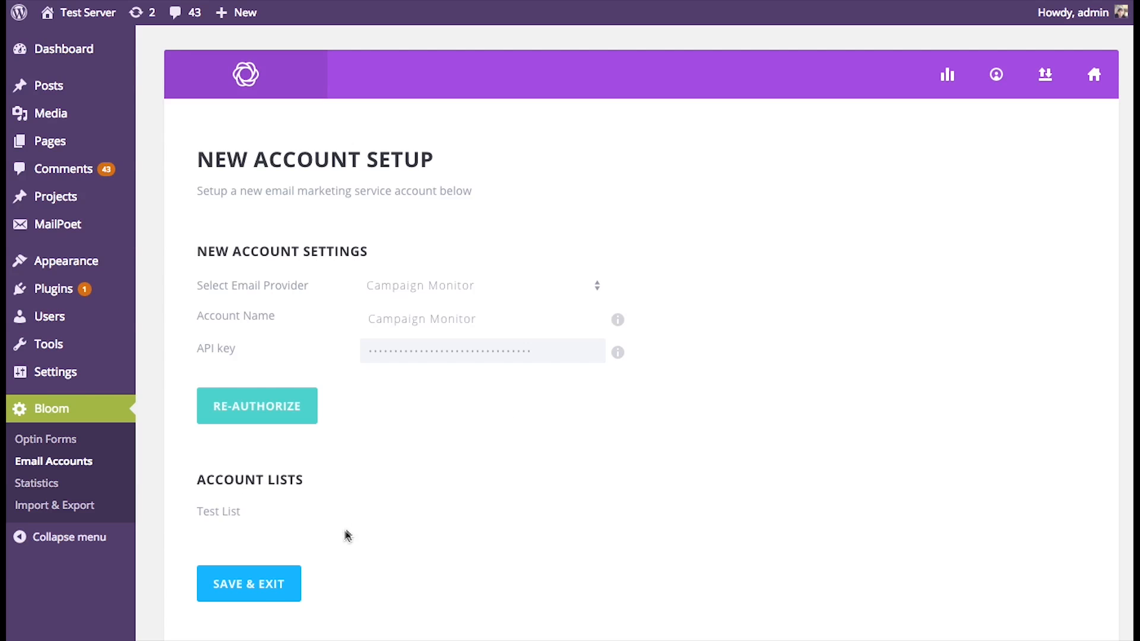
{"action": "left_click", "coordinate": [285, 592]}
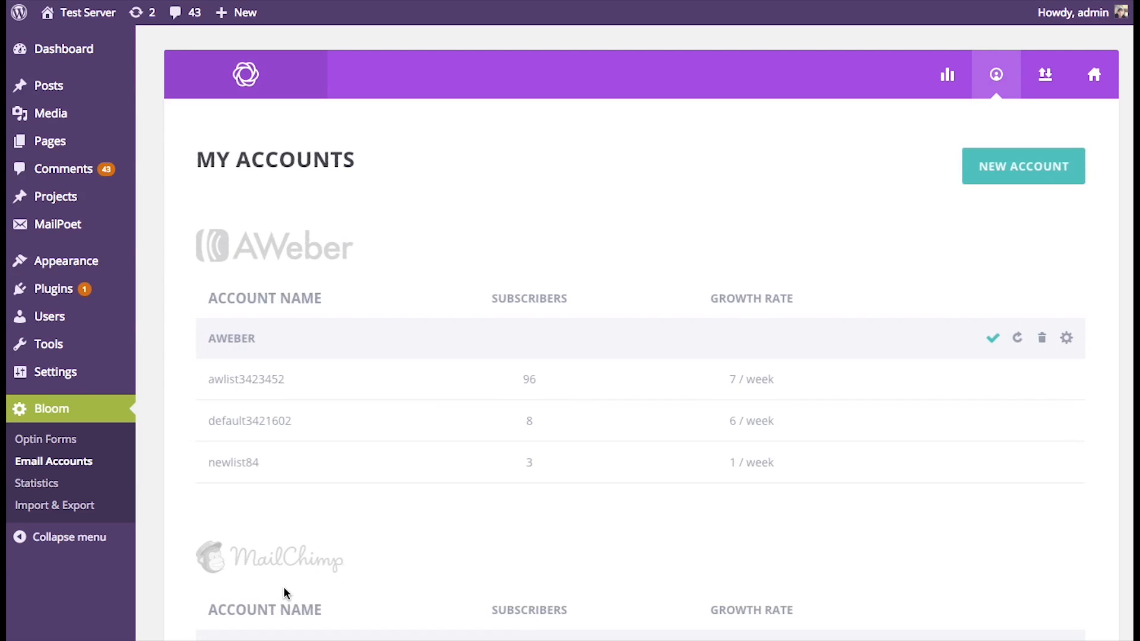
Check the Campaign Monitor entry among the accounts, and start a new account with Mad Mimi as its provider, without storing the login.
{"action": "scroll", "coordinate": [284, 587], "scroll_direction": "down", "scroll_amount": 15}
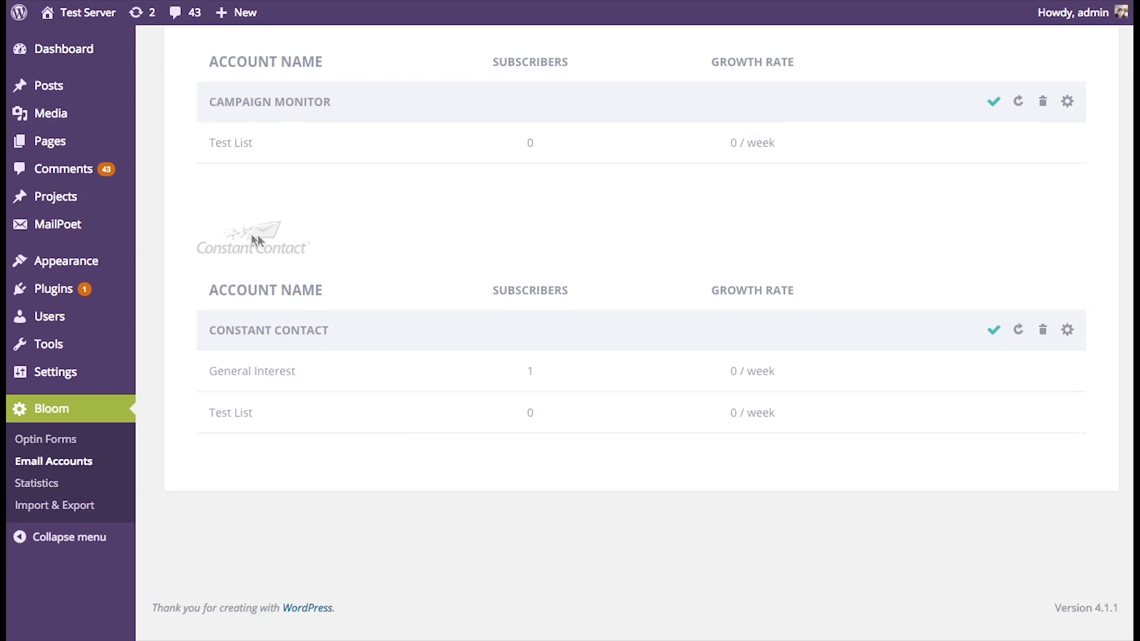
{"action": "scroll", "coordinate": [386, 288], "scroll_direction": "up", "scroll_amount": 3}
{"action": "left_click_drag", "start_coordinate": [211, 310], "coordinate": [253, 310]}
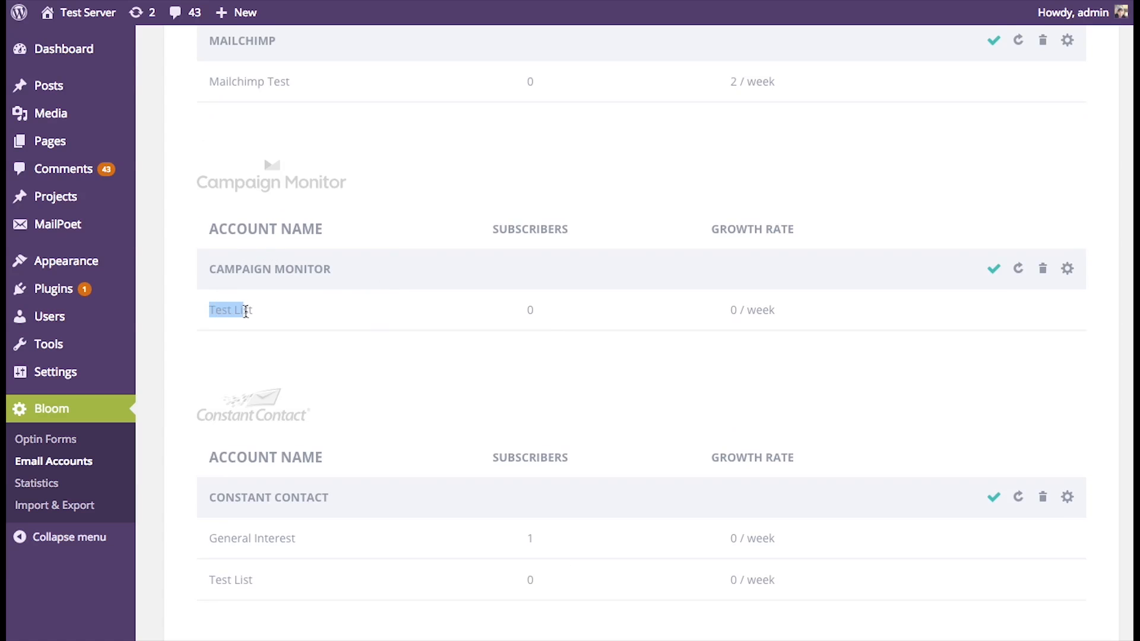
{"action": "left_click", "coordinate": [285, 316]}
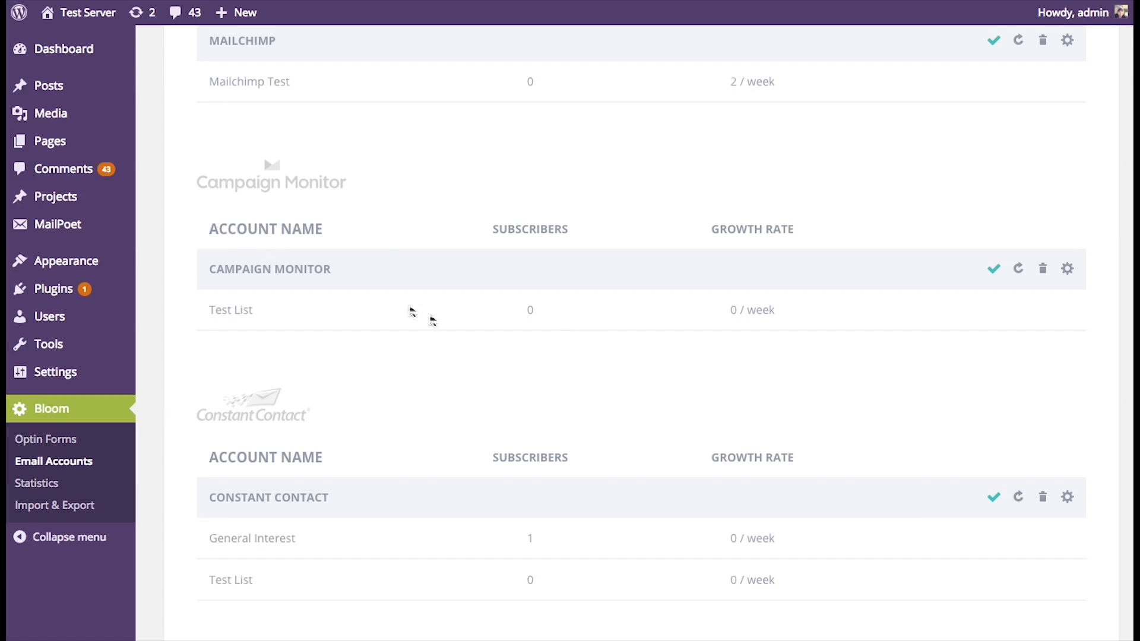
{"action": "scroll", "coordinate": [636, 346], "scroll_direction": "up", "scroll_amount": 10}
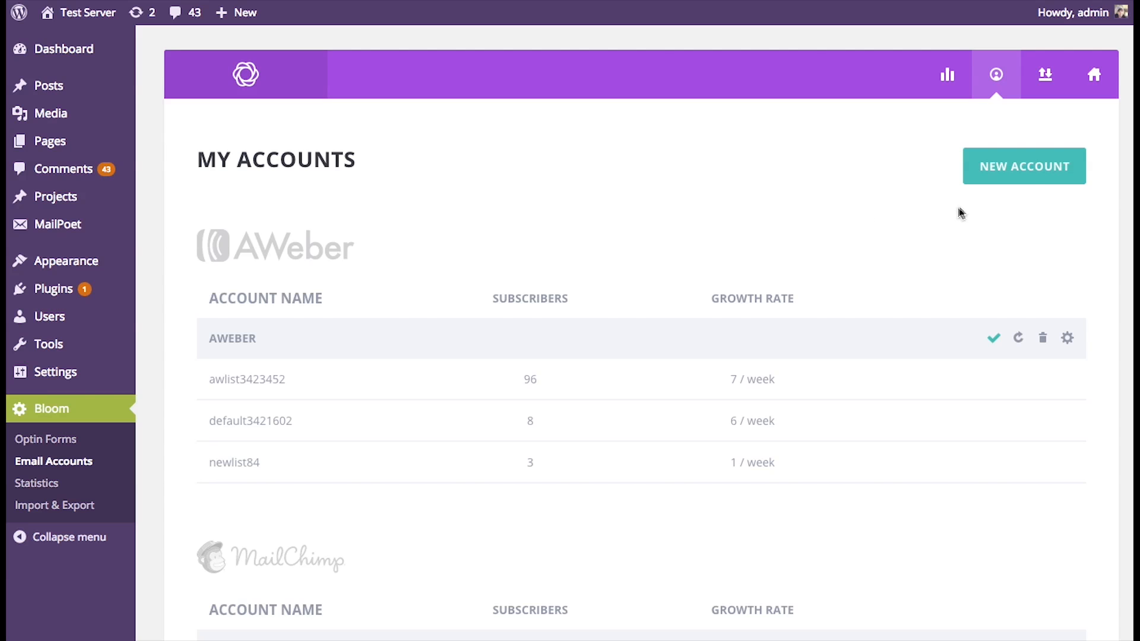
{"action": "left_click", "coordinate": [1039, 170]}
{"action": "left_click", "coordinate": [1071, 247]}
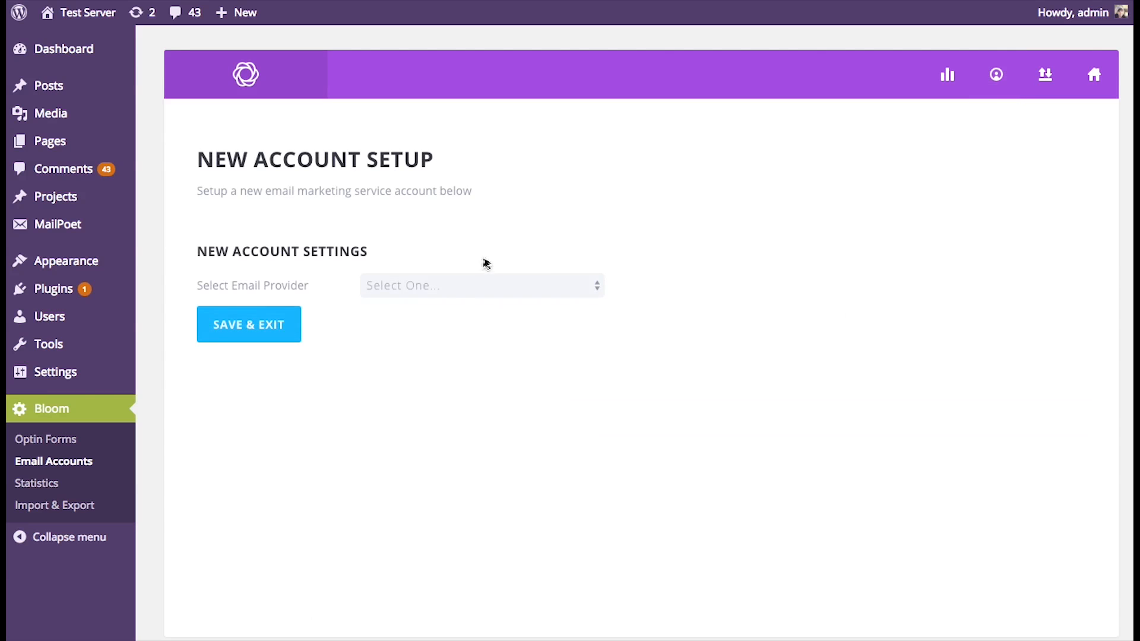
{"action": "left_click", "coordinate": [488, 283]}
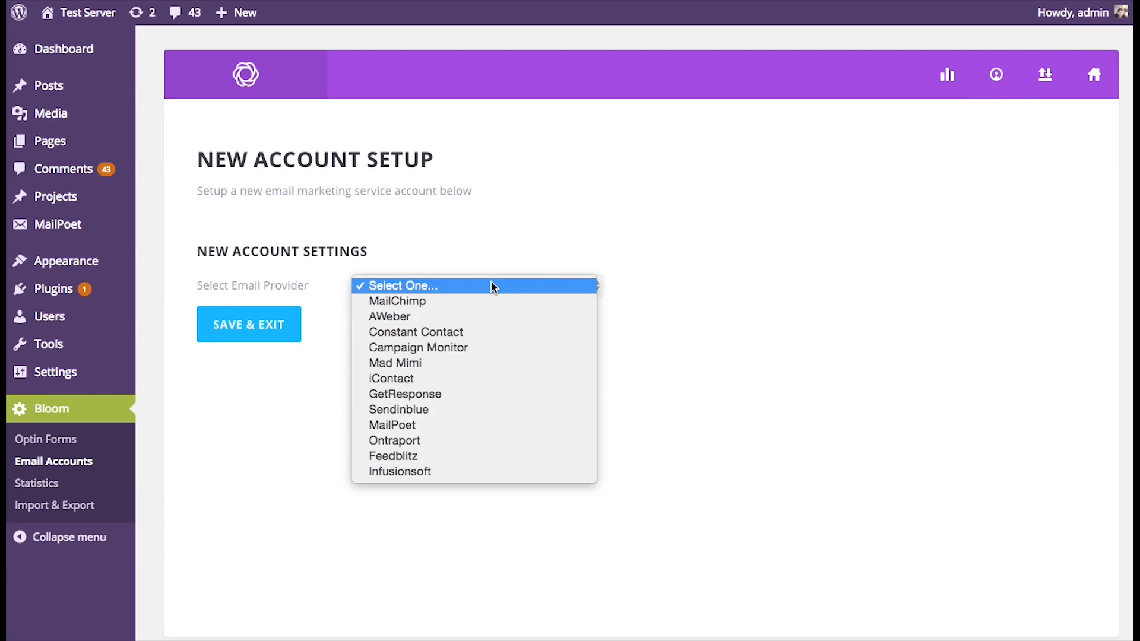
{"action": "left_click", "coordinate": [488, 363]}
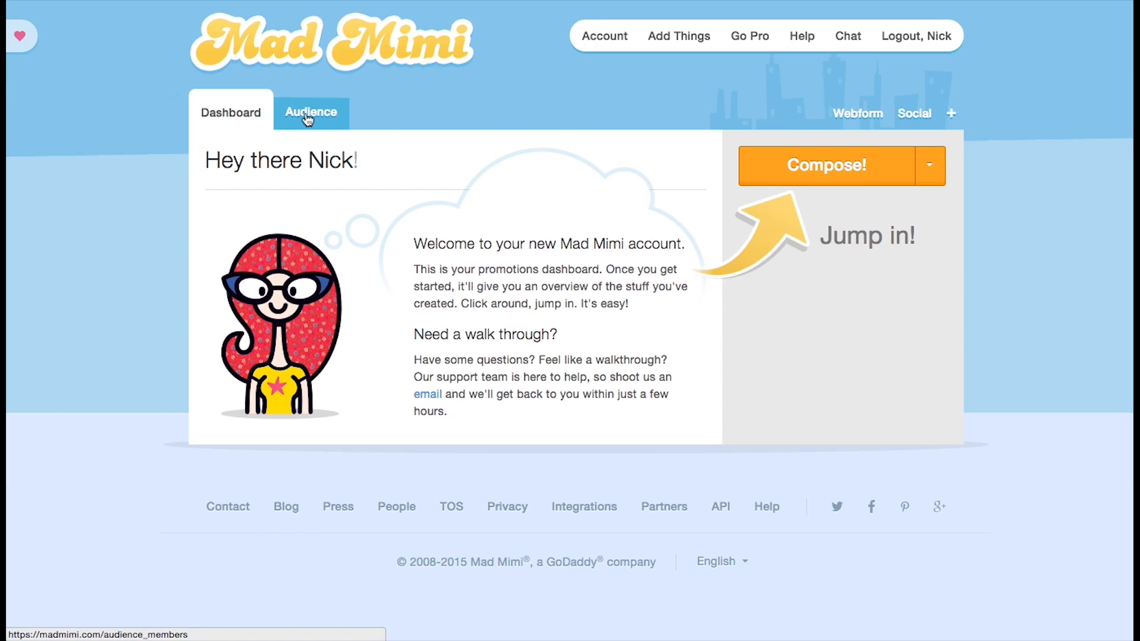
In Mad Mimi, open the API section of the account settings and copy the secret API key.
{"action": "left_click", "coordinate": [233, 117]}
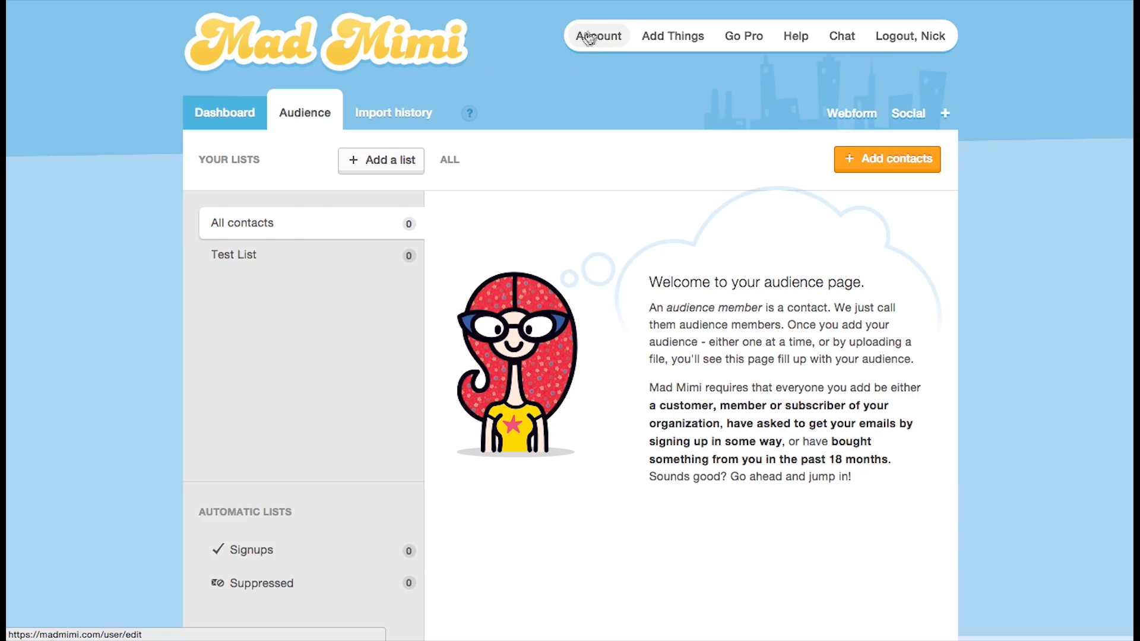
{"action": "left_click", "coordinate": [214, 115]}
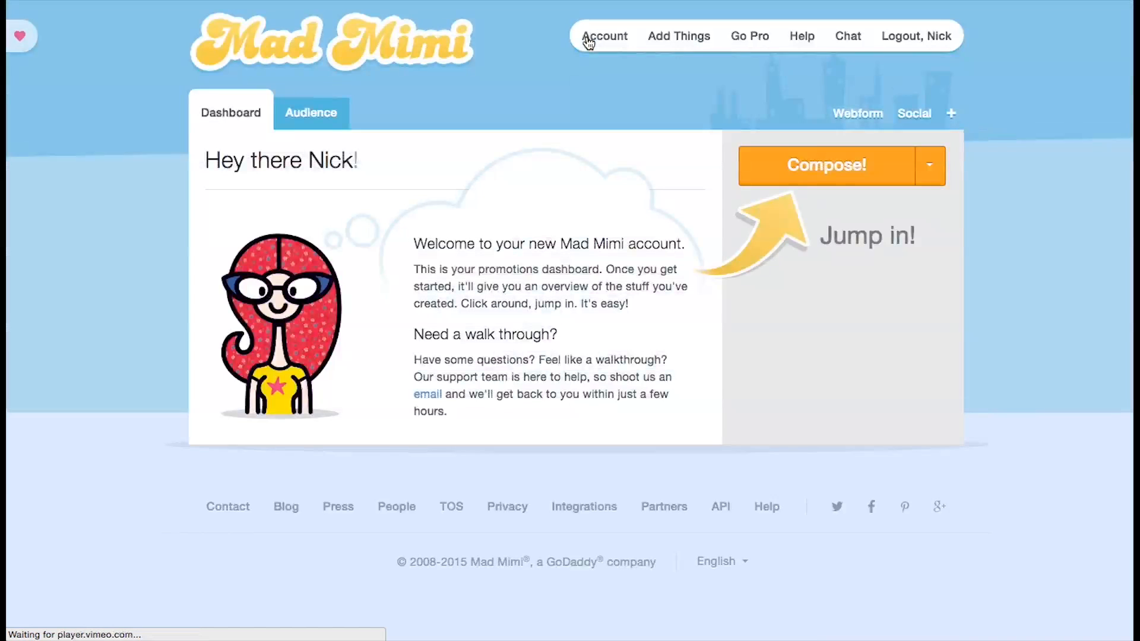
{"action": "left_click", "coordinate": [933, 171]}
{"action": "left_click", "coordinate": [1043, 162]}
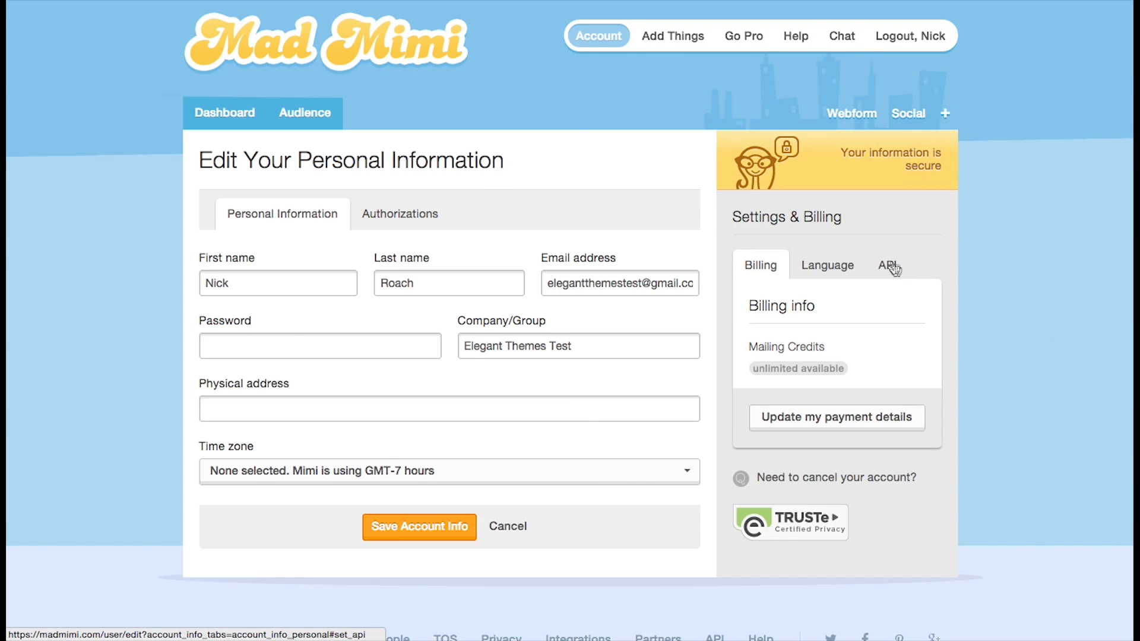
{"action": "left_click", "coordinate": [889, 267]}
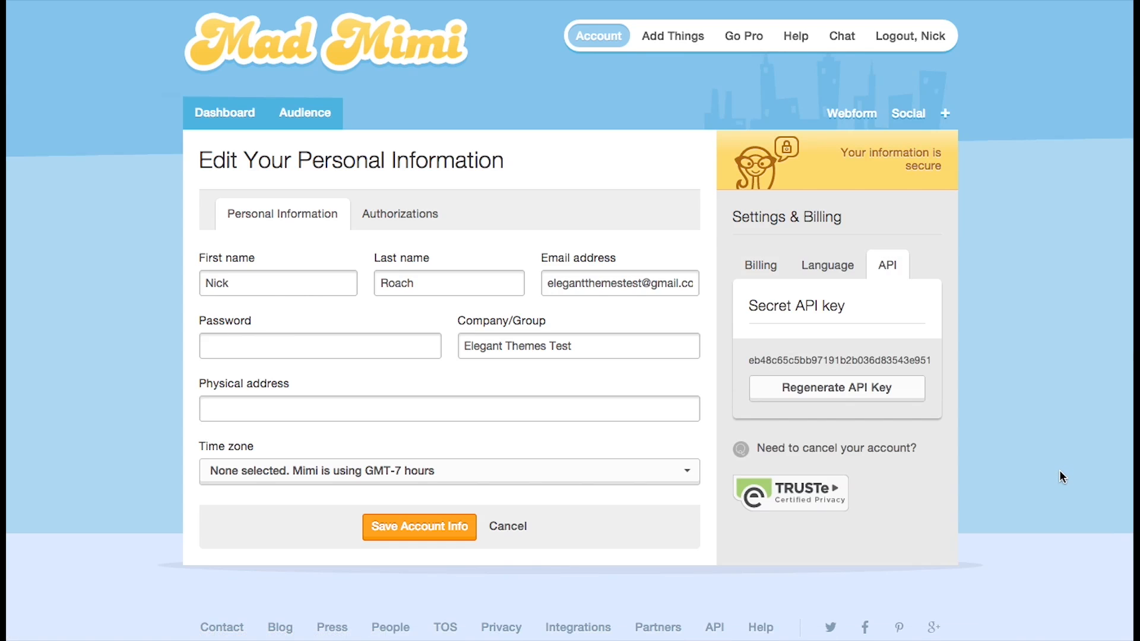
{"action": "double_click", "coordinate": [808, 361]}
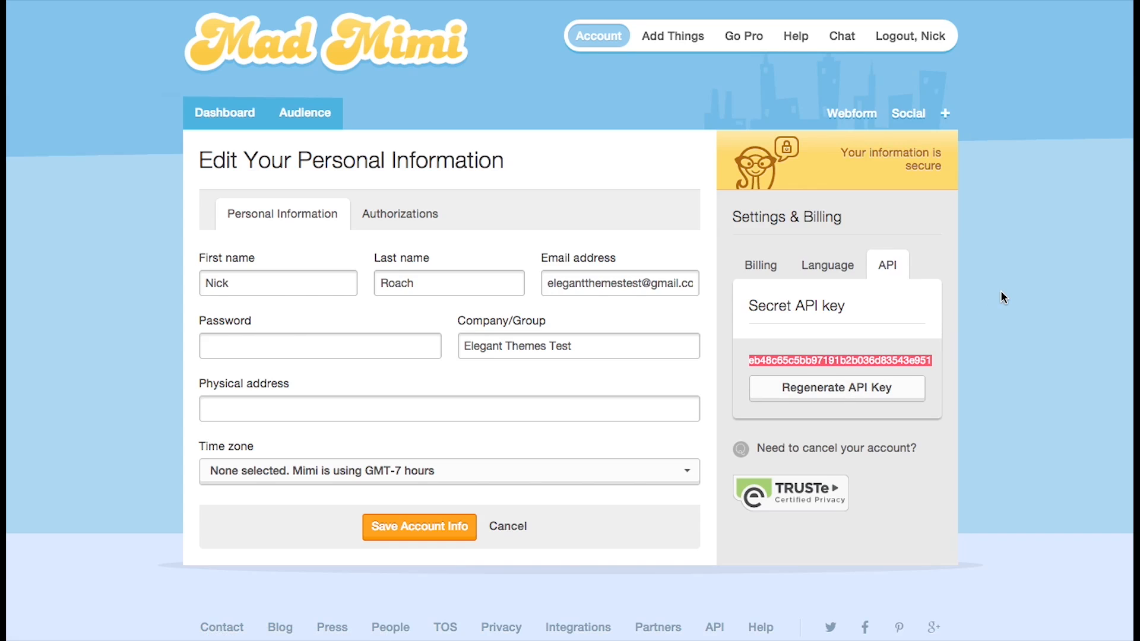
{"action": "left_click", "coordinate": [945, 336]}
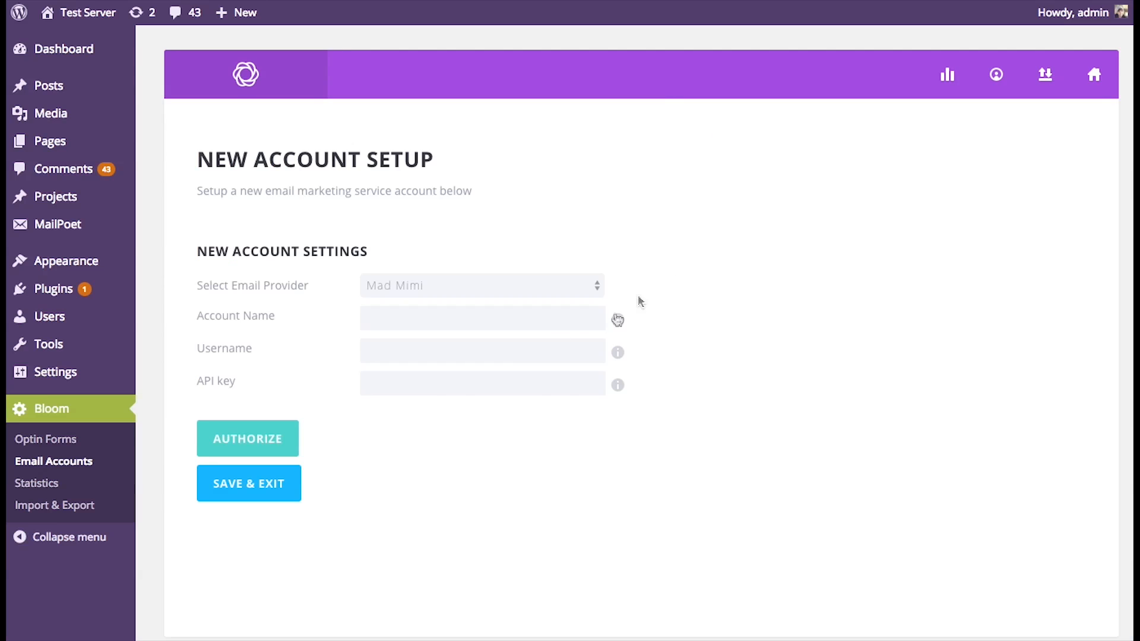
Paste the API key into Bloom's Mad Mimi setup, and copy the Mad Mimi account's e-mail address into the username field.
{"action": "left_click", "coordinate": [386, 374]}
{"action": "key", "text": "ctrl+v"}
{"action": "key", "text": "ctrl+Tab"}
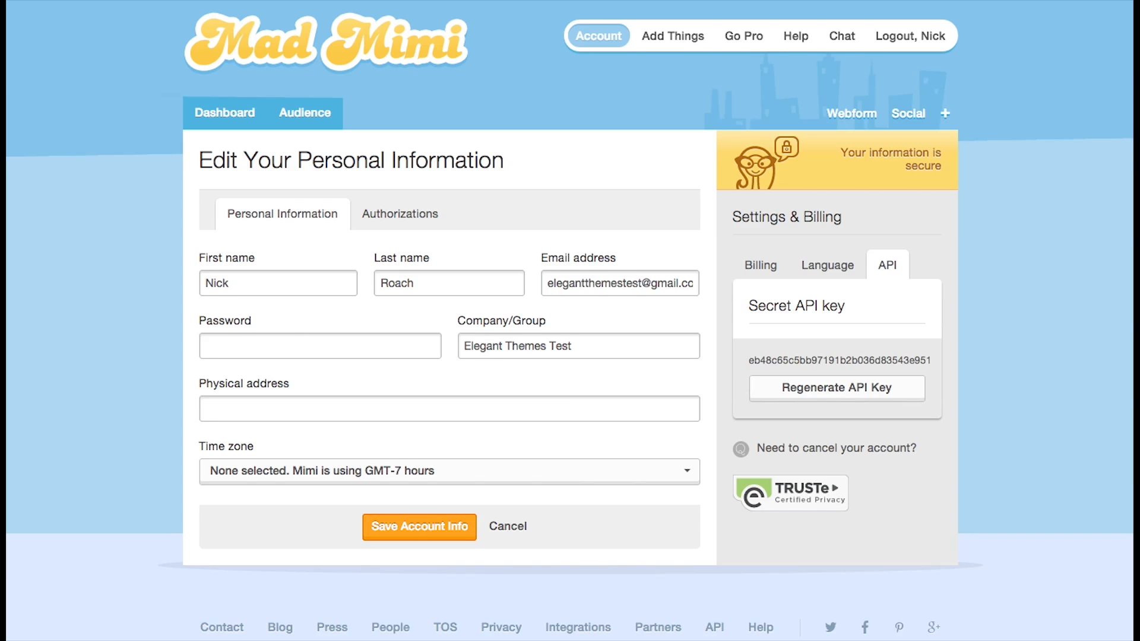
{"action": "triple_click", "coordinate": [619, 279]}
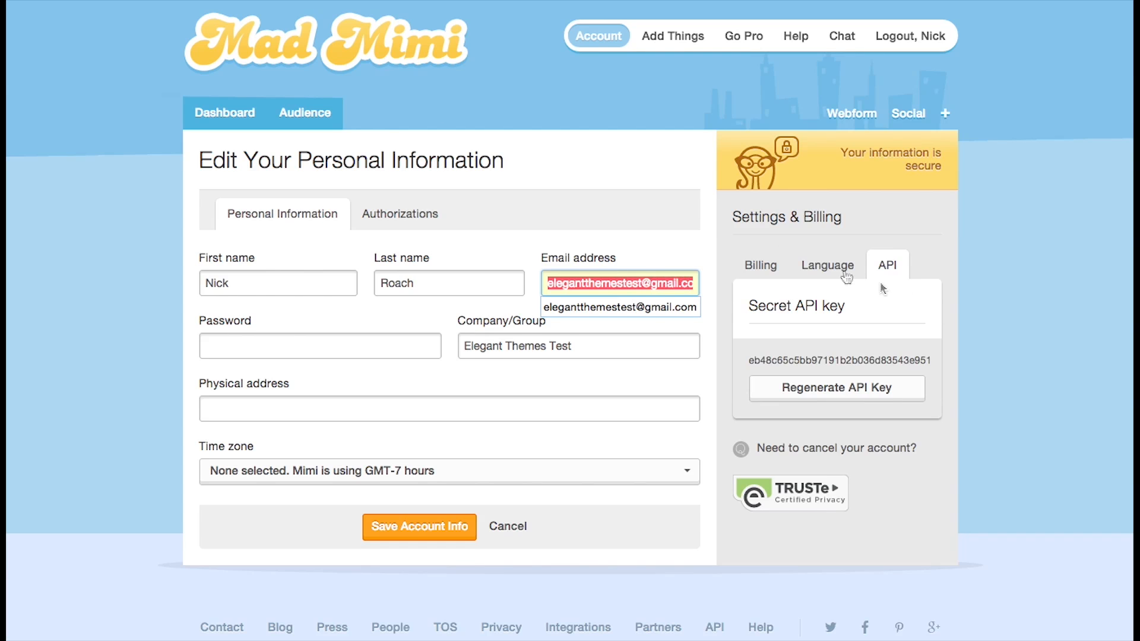
{"action": "key", "text": "ctrl+Tab"}
{"action": "key", "text": "ctrl+Tab"}
{"action": "key", "text": "ctrl+v"}
Name the account "Mad Mimi", authorize it without storing the login, and save it.
{"action": "left_click", "coordinate": [440, 319]}
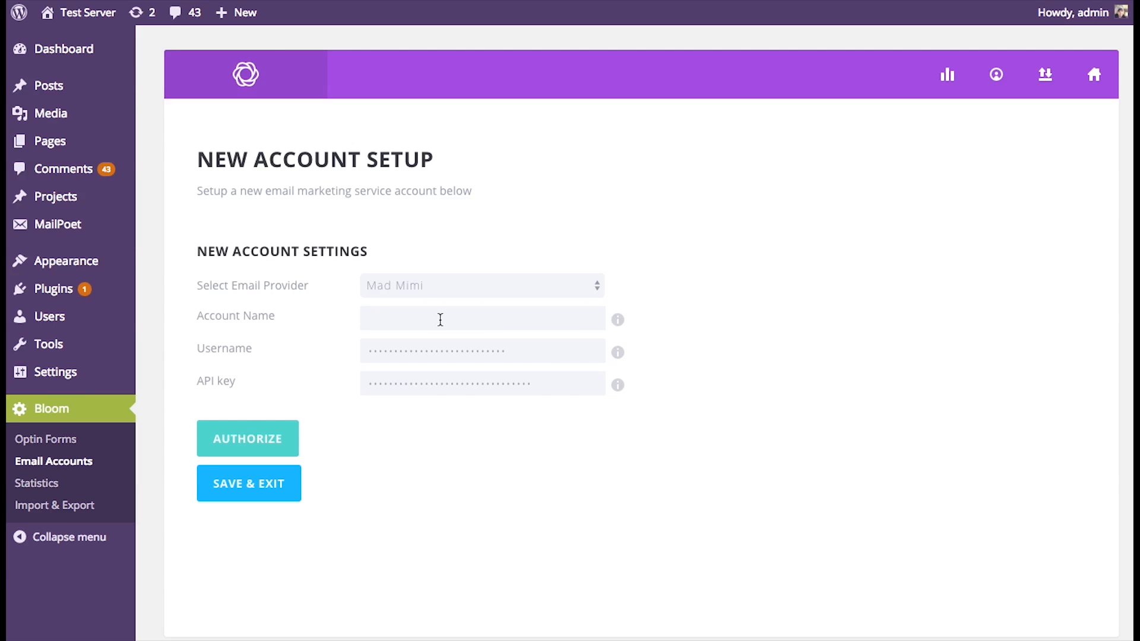
{"action": "type", "text": "Mad Mimi"}
{"action": "left_click", "coordinate": [285, 439]}
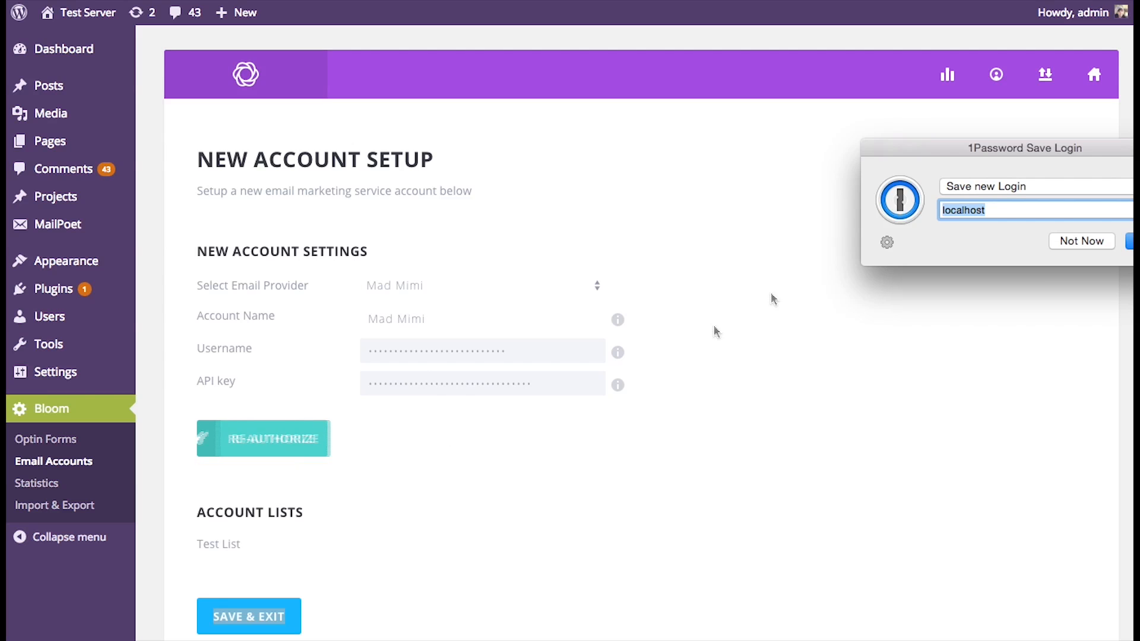
{"action": "left_click", "coordinate": [1081, 243]}
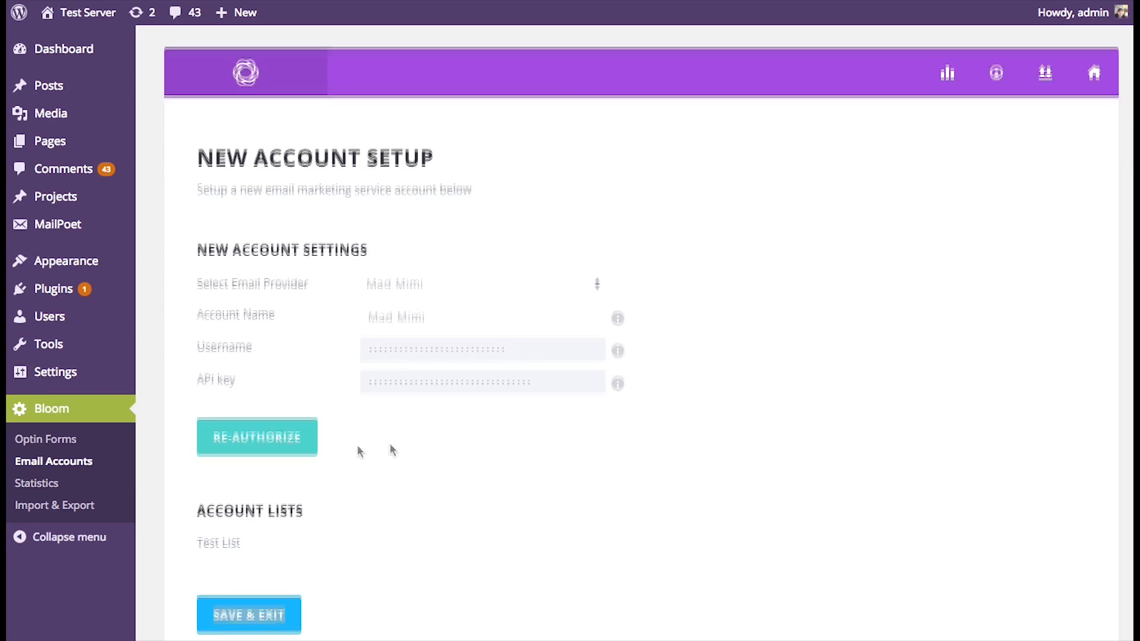
{"action": "scroll", "coordinate": [341, 450], "scroll_direction": "down", "scroll_amount": 2}
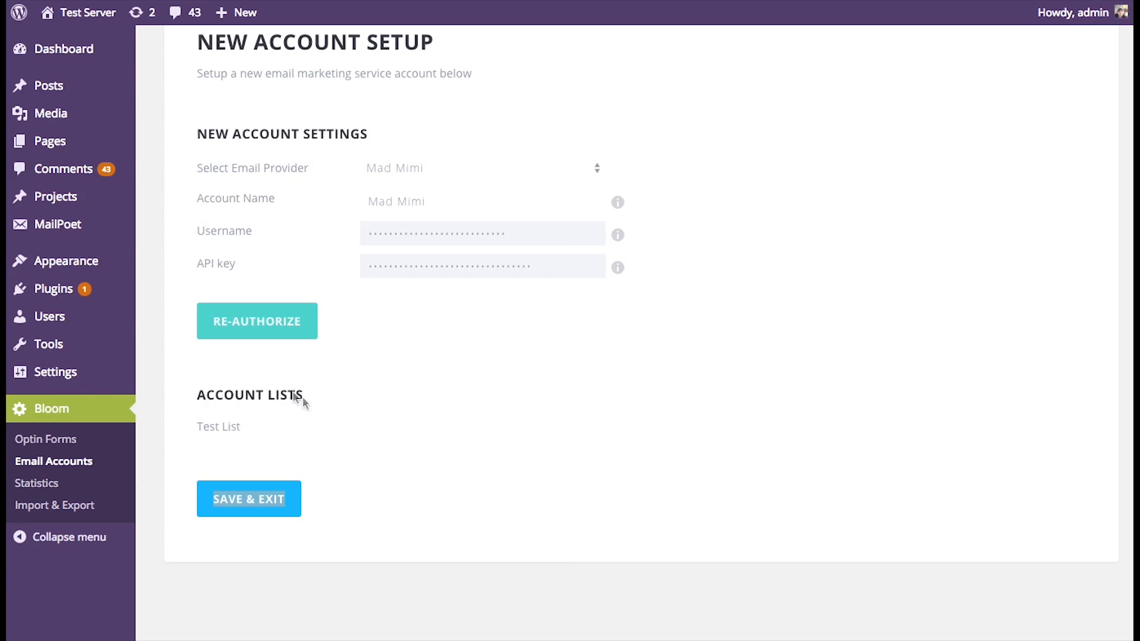
{"action": "left_click", "coordinate": [276, 500]}
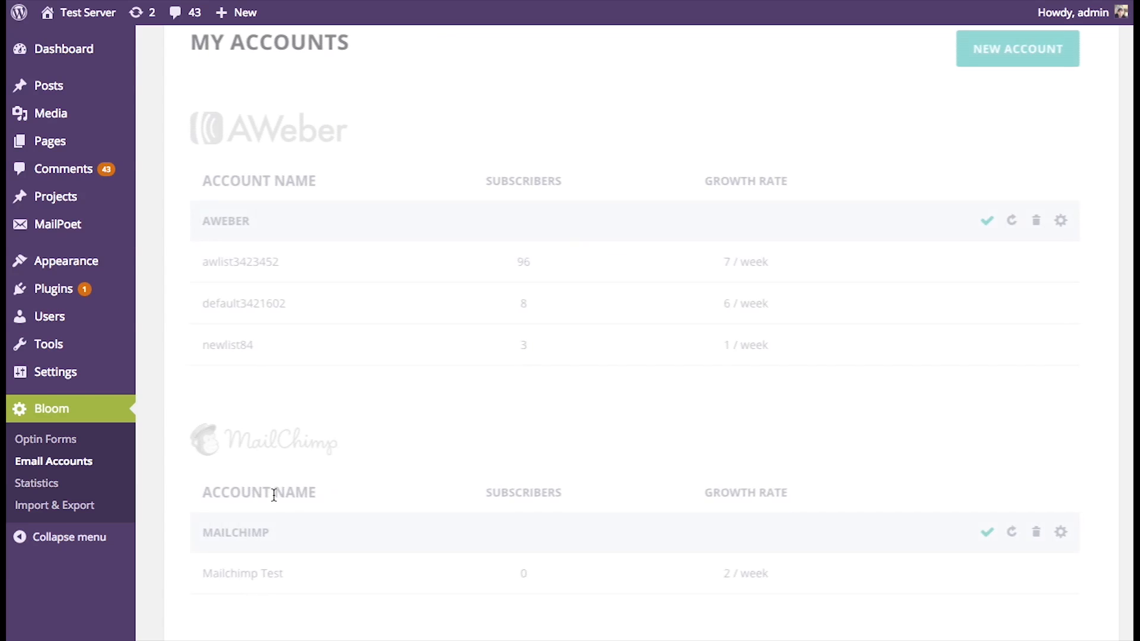
Check the Mad Mimi account and its list among the connected accounts.
{"action": "scroll", "coordinate": [389, 369], "scroll_direction": "down", "scroll_amount": 10}
{"action": "scroll", "coordinate": [413, 378], "scroll_direction": "up", "scroll_amount": 7}
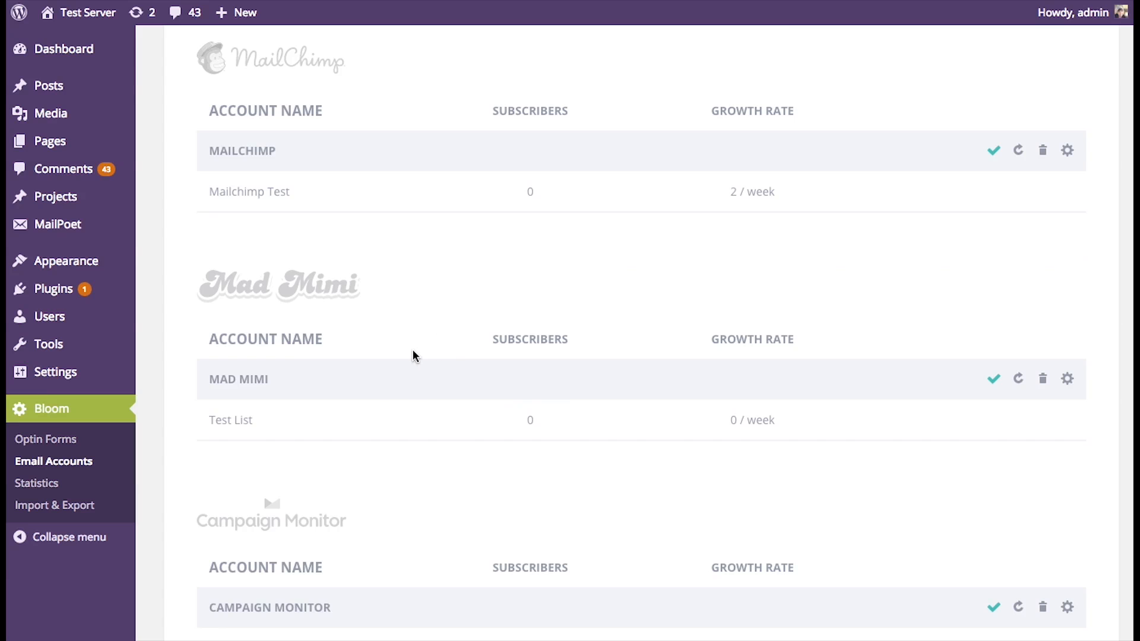
{"action": "left_click_drag", "start_coordinate": [213, 418], "coordinate": [310, 424]}
{"action": "left_click", "coordinate": [205, 425]}
{"action": "scroll", "coordinate": [496, 425], "scroll_direction": "up", "scroll_amount": 9}
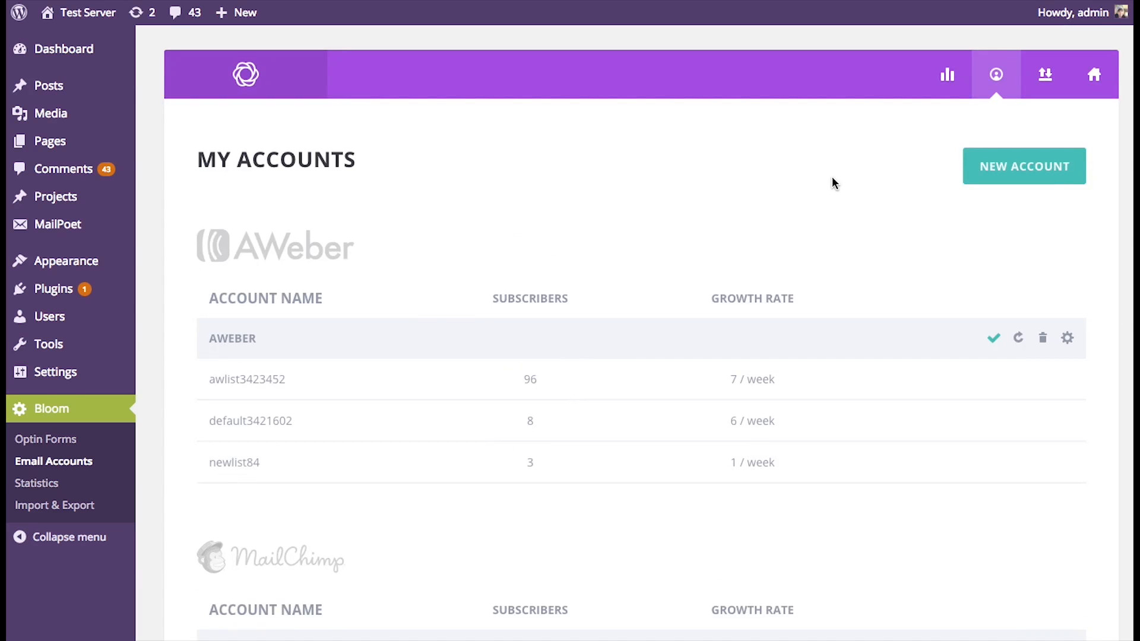
Start a new account with iContact as its email provider, without storing the login.
{"action": "left_click", "coordinate": [1027, 180]}
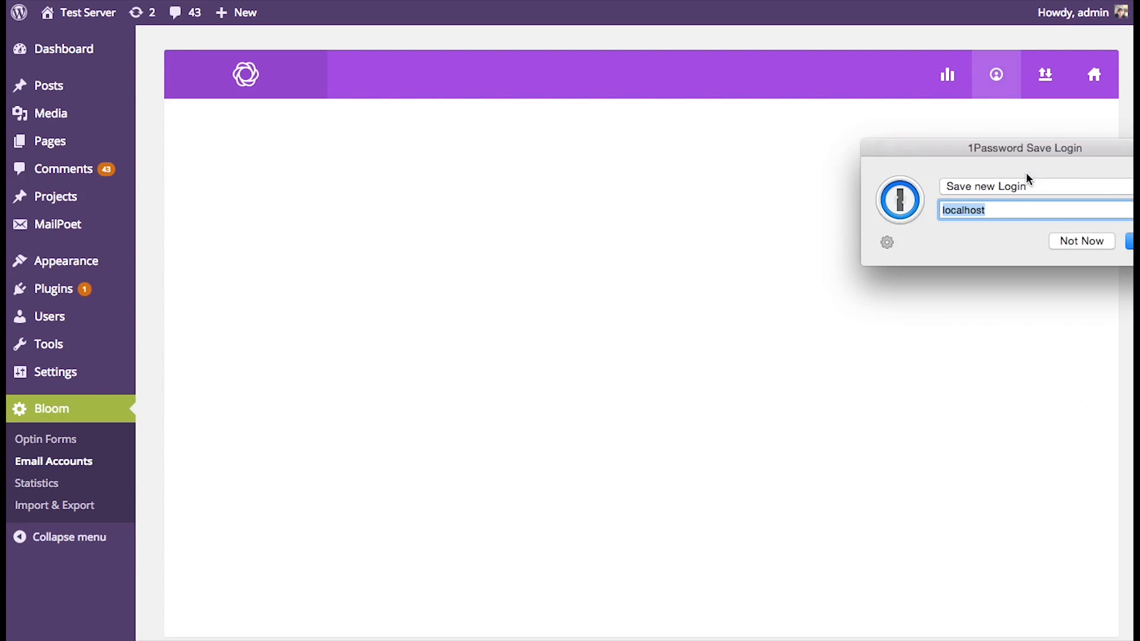
{"action": "left_click", "coordinate": [1069, 242]}
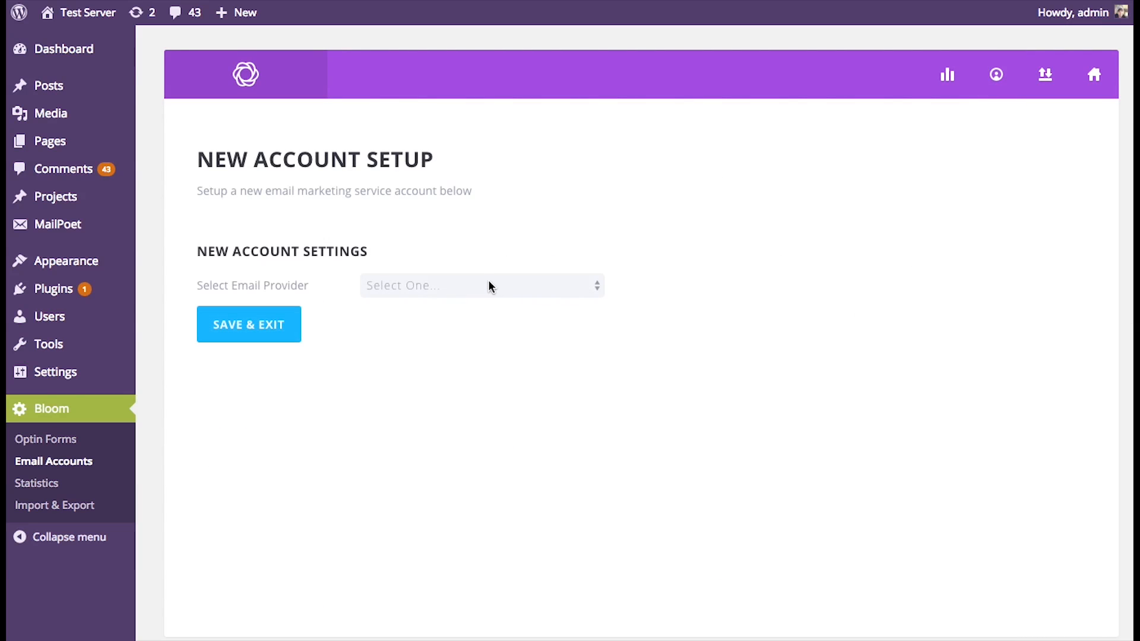
{"action": "left_click", "coordinate": [519, 289]}
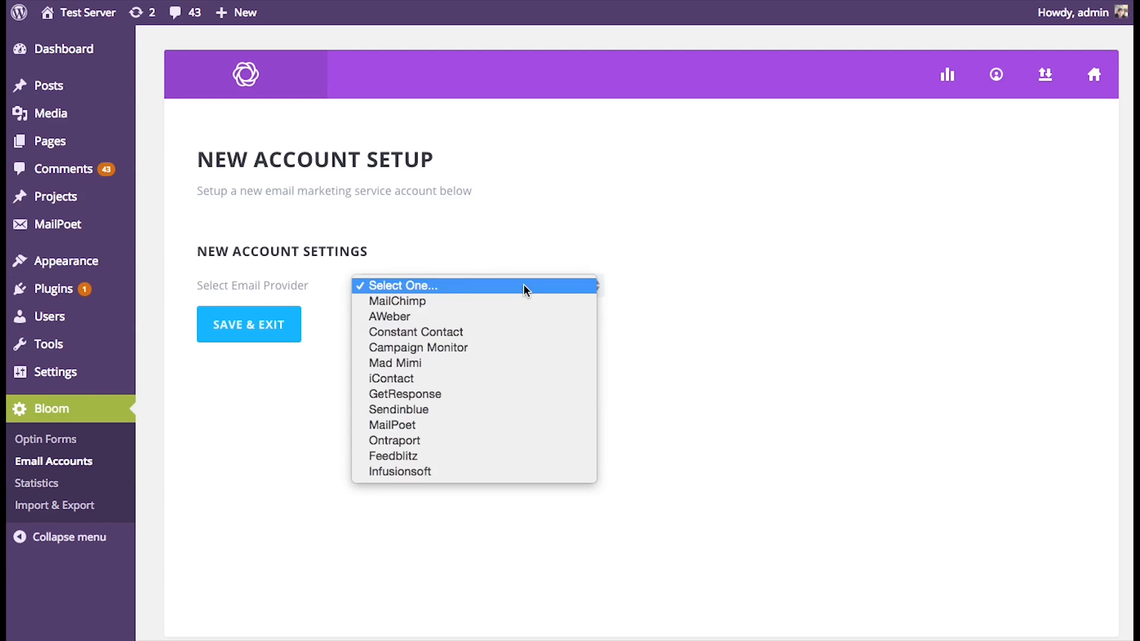
{"action": "left_click", "coordinate": [451, 380]}
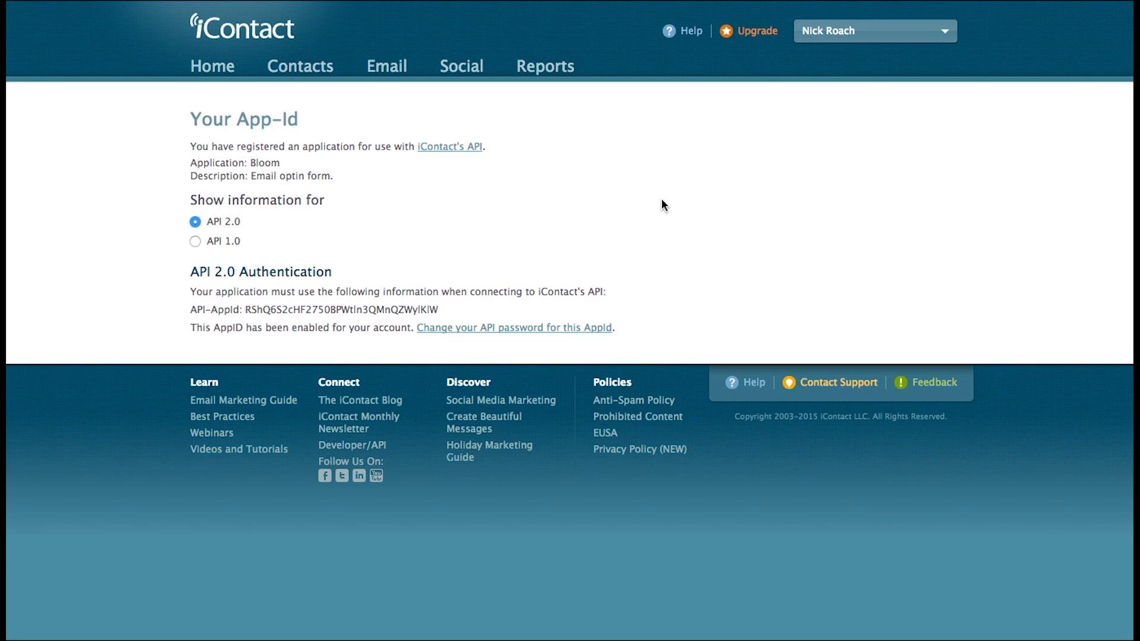
Copy the API-AppId of the Bloom application in iContact and paste it into the App ID field of Bloom's iContact setup.
{"action": "double_click", "coordinate": [278, 306]}
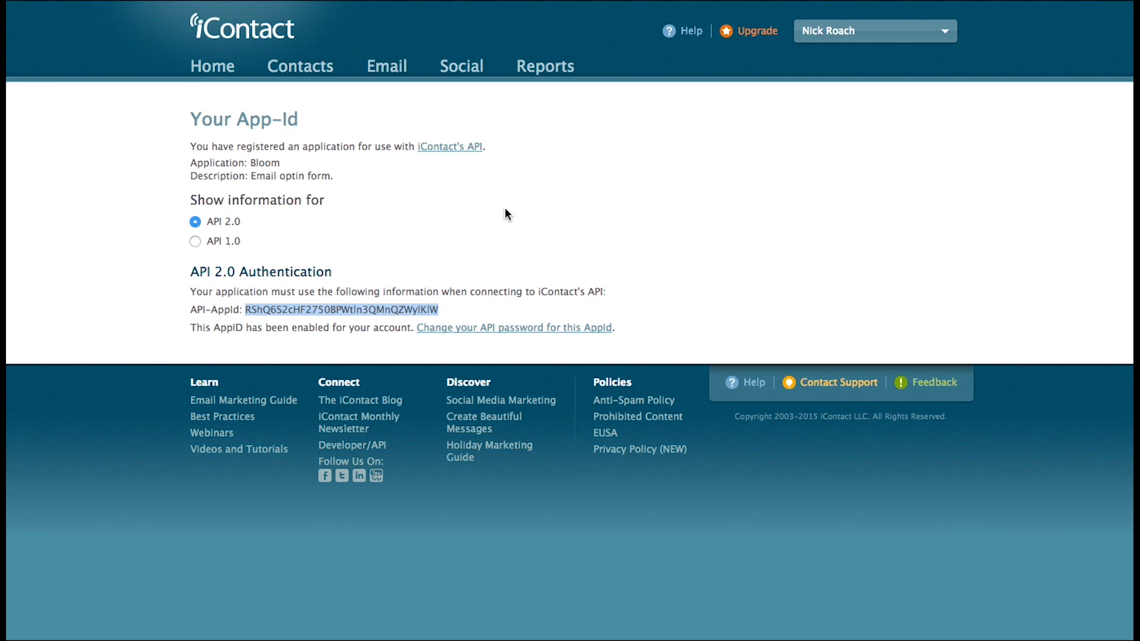
{"action": "left_click", "coordinate": [364, 280]}
{"action": "double_click", "coordinate": [315, 309]}
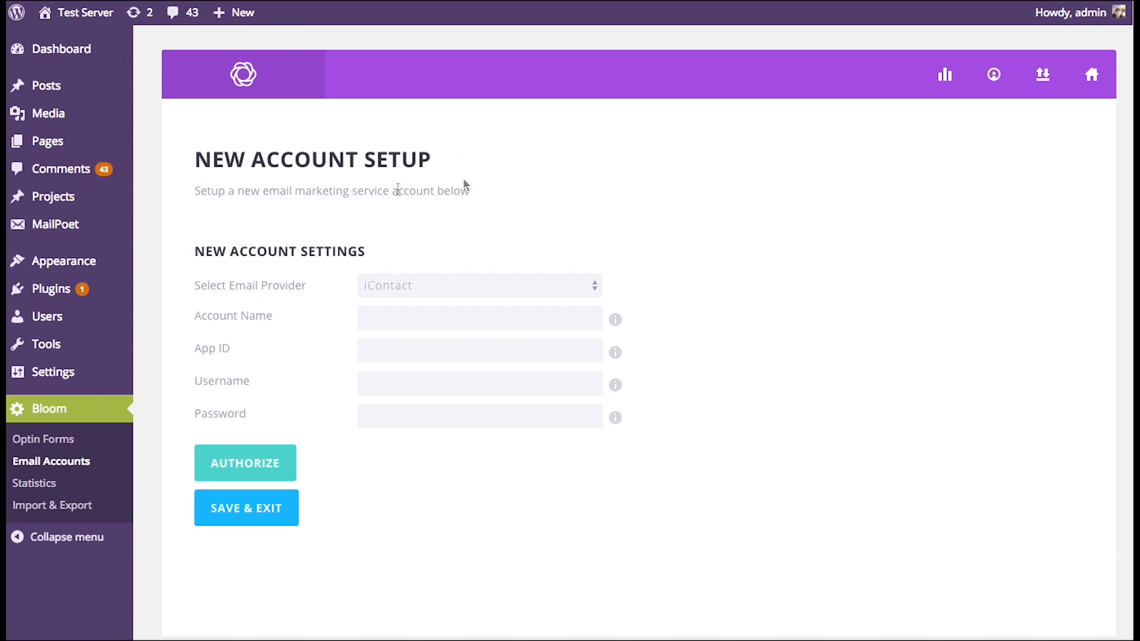
{"action": "left_click", "coordinate": [394, 353]}
{"action": "key", "text": "ctrl+v"}
Enter the iContact account's username in Bloom's iContact setup.
{"action": "left_click", "coordinate": [386, 1]}
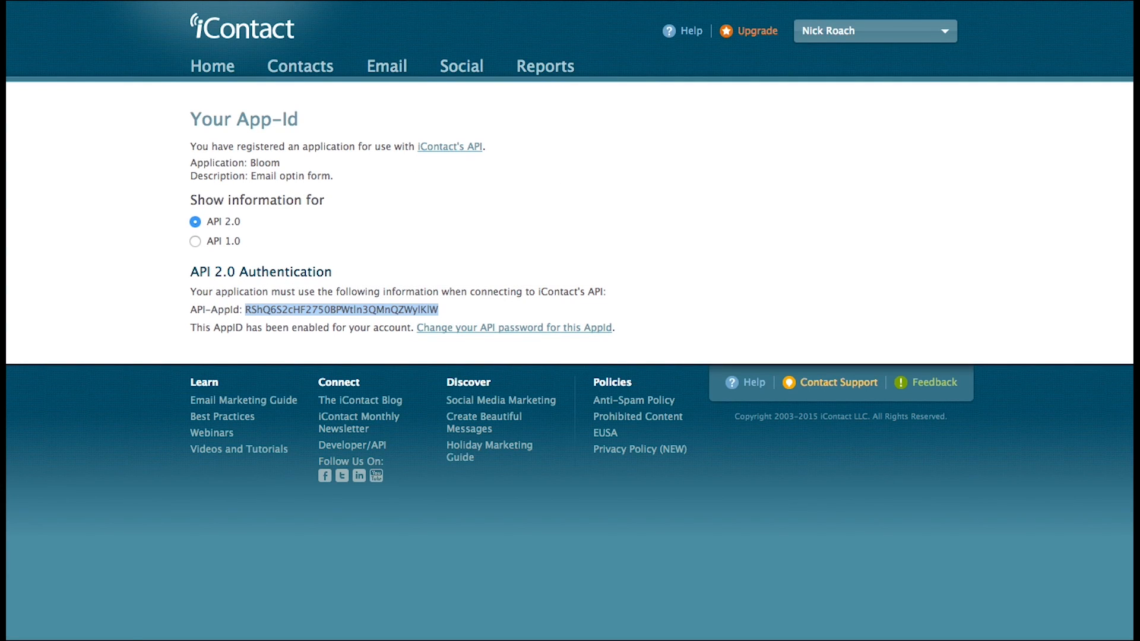
{"action": "left_click", "coordinate": [235, 1]}
{"action": "left_click", "coordinate": [408, 378]}
{"action": "type", "text": "••••••••"}
{"action": "key", "text": "BackSpace"}
{"action": "key", "text": "BackSpace"}
{"action": "key", "text": "BackSpace"}
{"action": "key", "text": "BackSpace"}
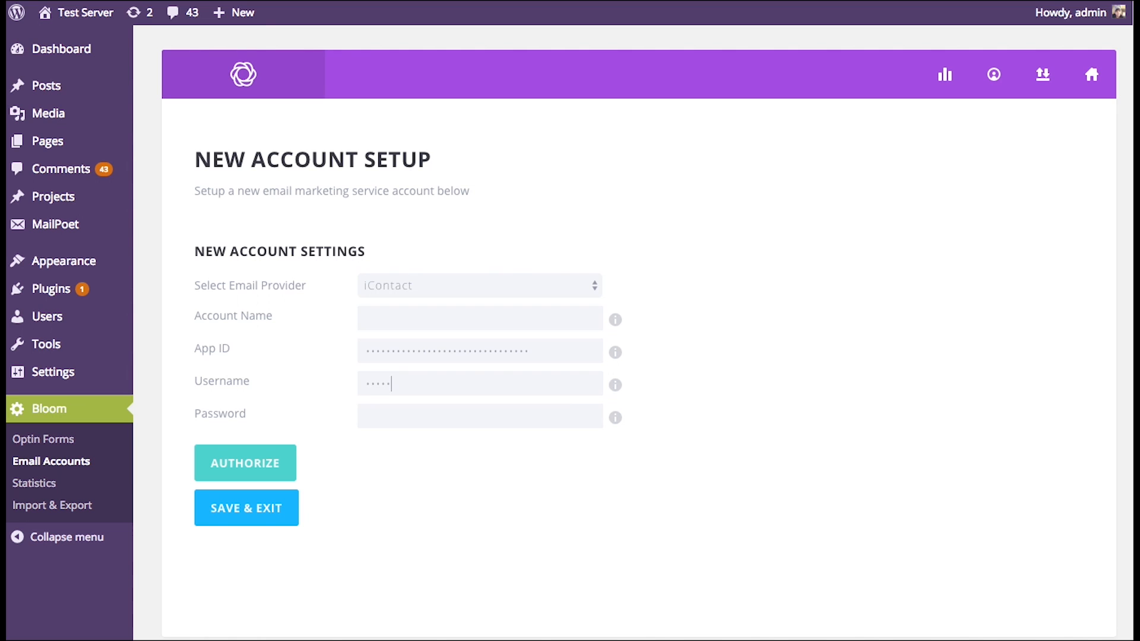
{"action": "type", "text": "••••••••••••••••"}
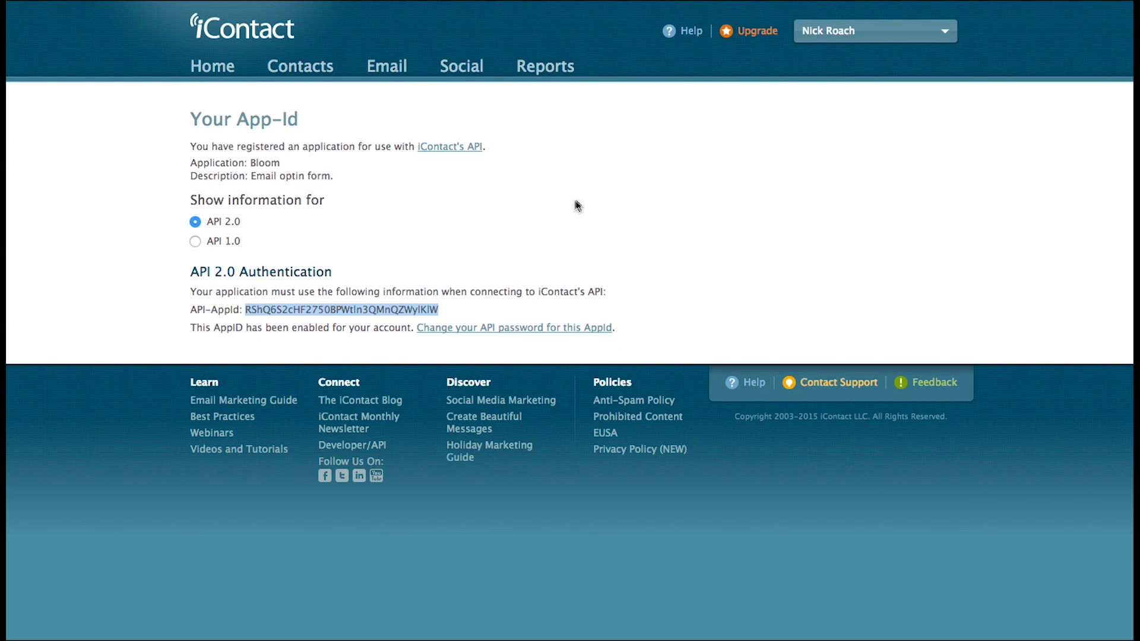
In iContact, open the API password change for the Bloom AppId, enter a new application password, and save it without storing the login.
{"action": "left_click", "coordinate": [555, 226]}
{"action": "double_click", "coordinate": [365, 309]}
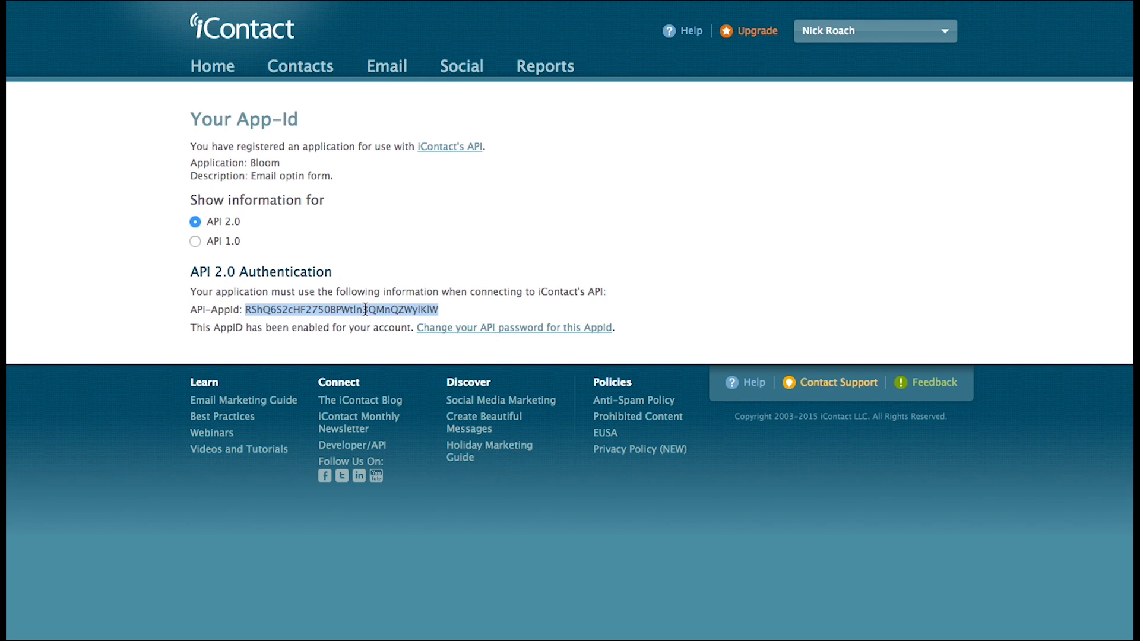
{"action": "left_click", "coordinate": [458, 188]}
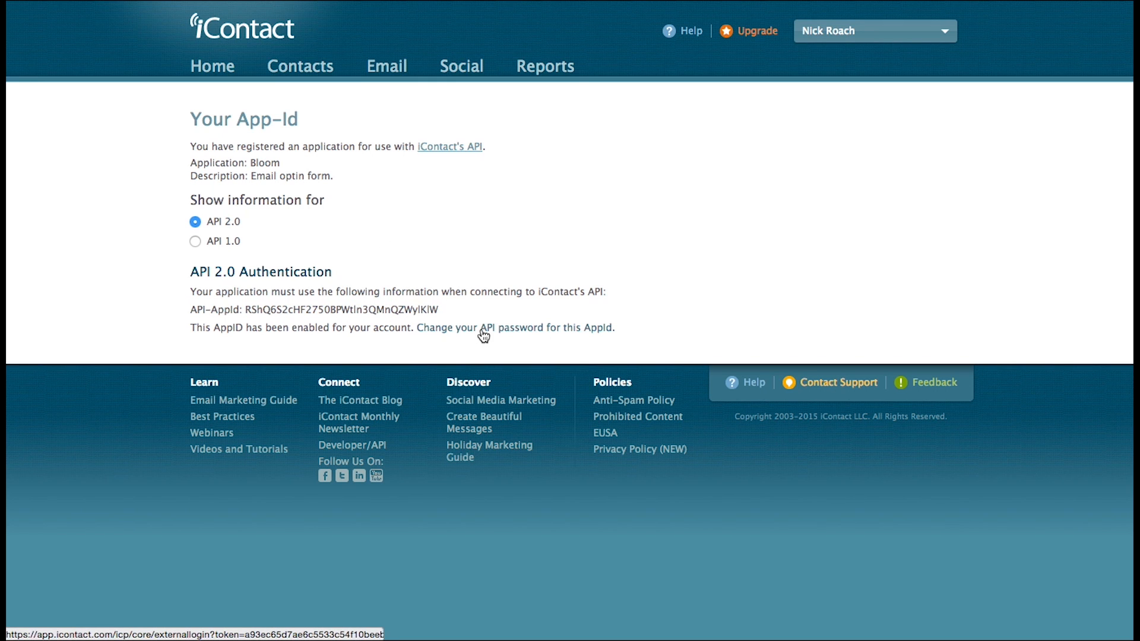
{"action": "left_click", "coordinate": [514, 330]}
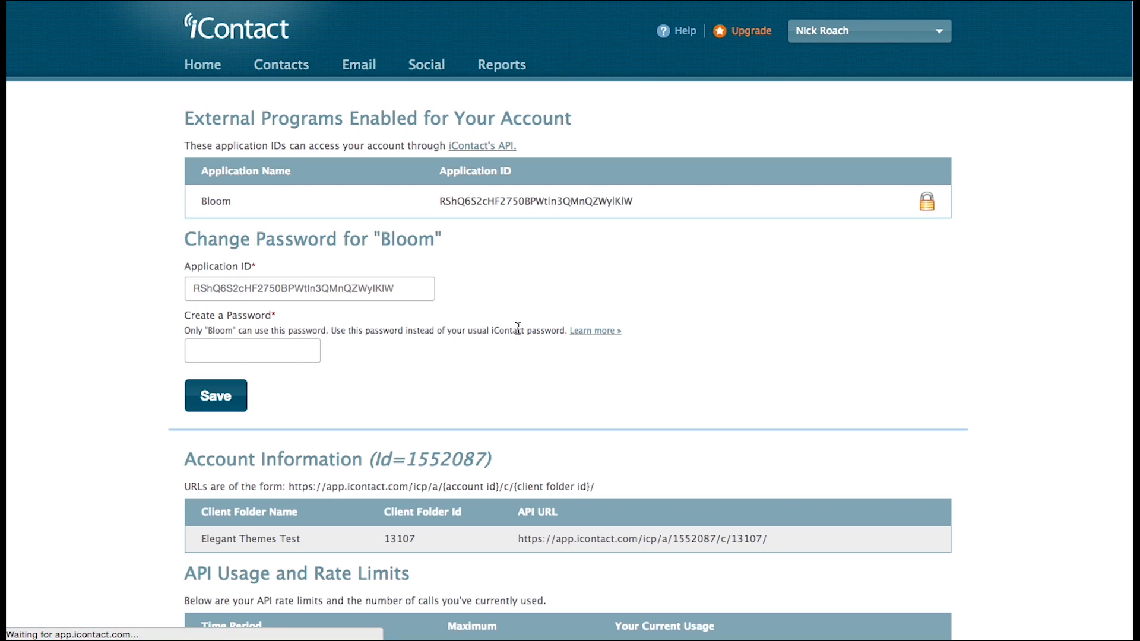
{"action": "left_click", "coordinate": [281, 349]}
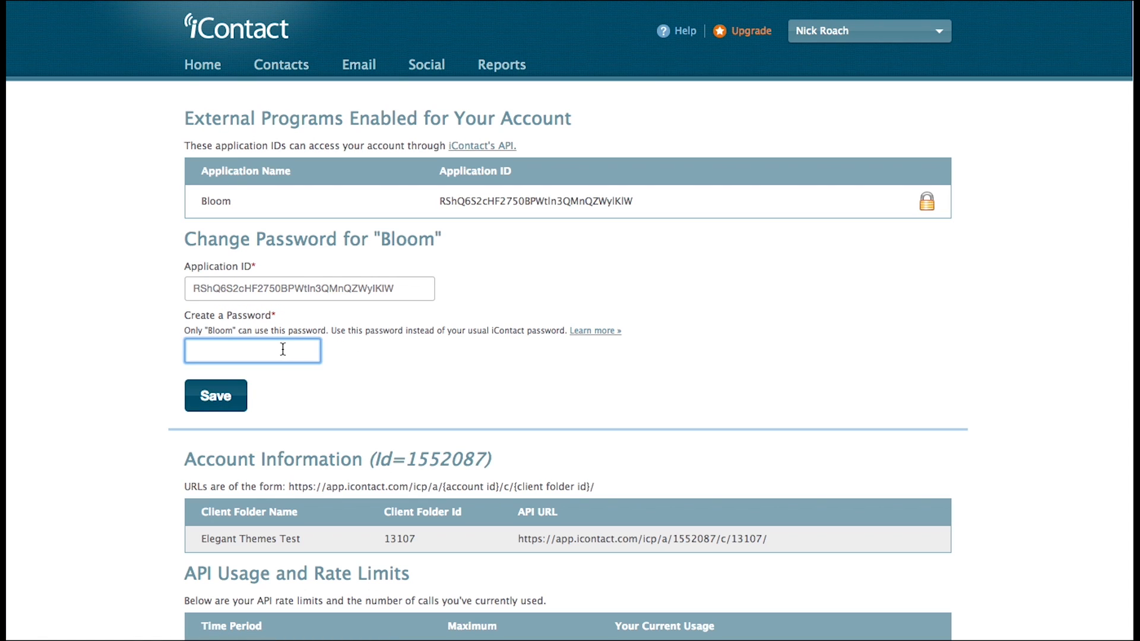
{"action": "left_click", "coordinate": [1132, 2]}
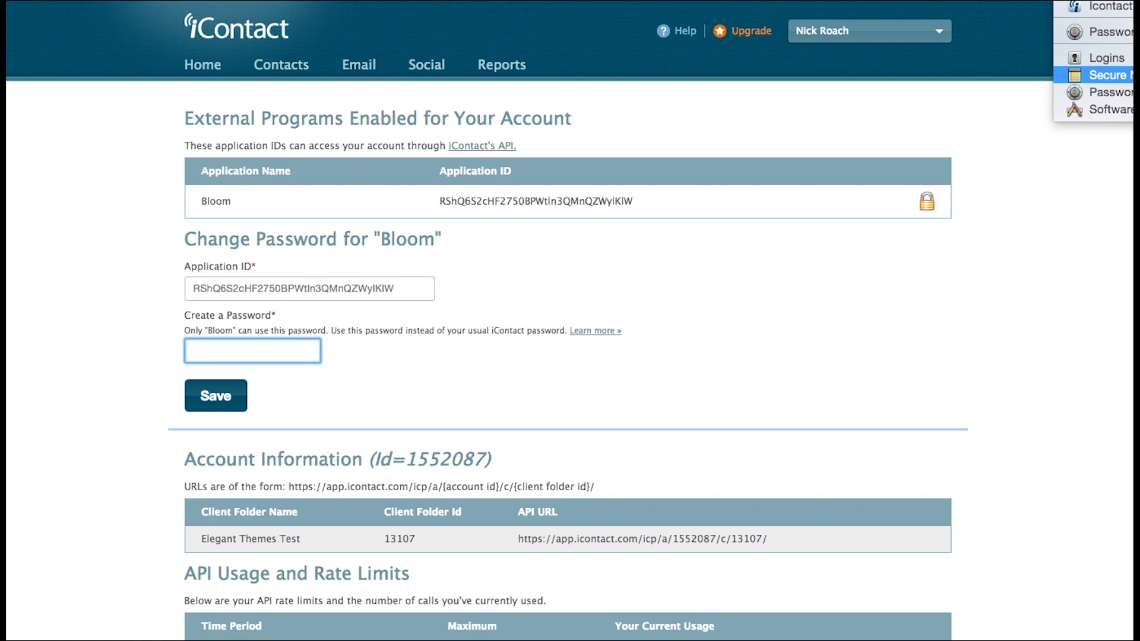
{"action": "key", "text": "Up"}
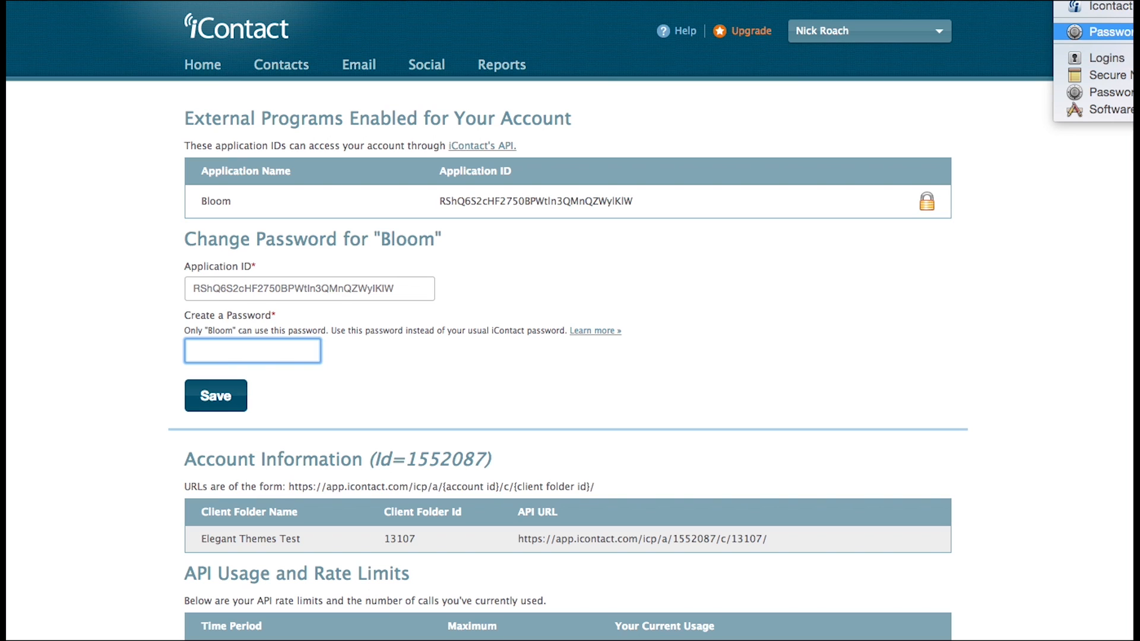
{"action": "left_click", "coordinate": [277, 350]}
{"action": "key", "text": "super+v"}
{"action": "left_click", "coordinate": [215, 395]}
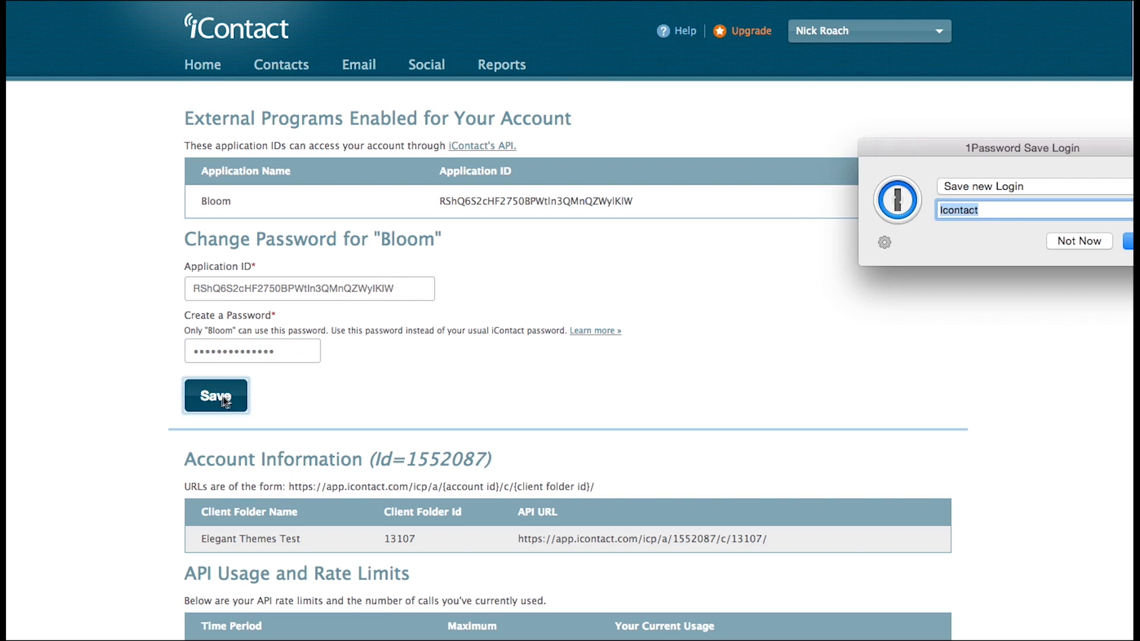
{"action": "left_click", "coordinate": [1063, 245]}
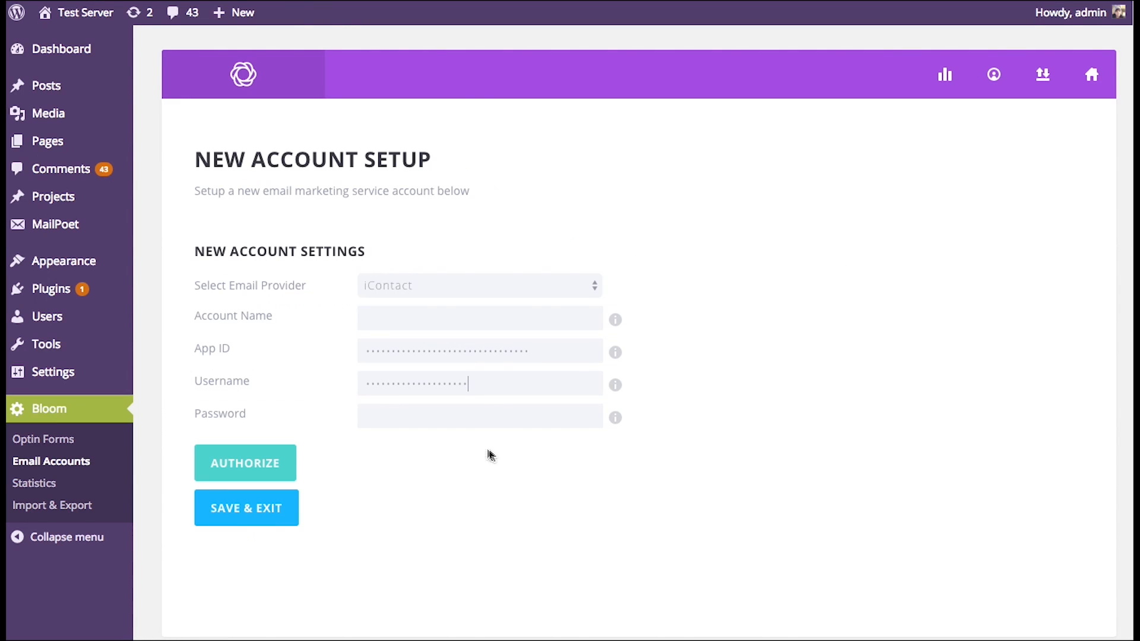
Paste the application password into Bloom's iContact setup and name the account "iContact".
{"action": "left_click", "coordinate": [488, 417]}
{"action": "key", "text": "super+v"}
{"action": "left_click", "coordinate": [413, 317]}
{"action": "type", "text": "iContact"}
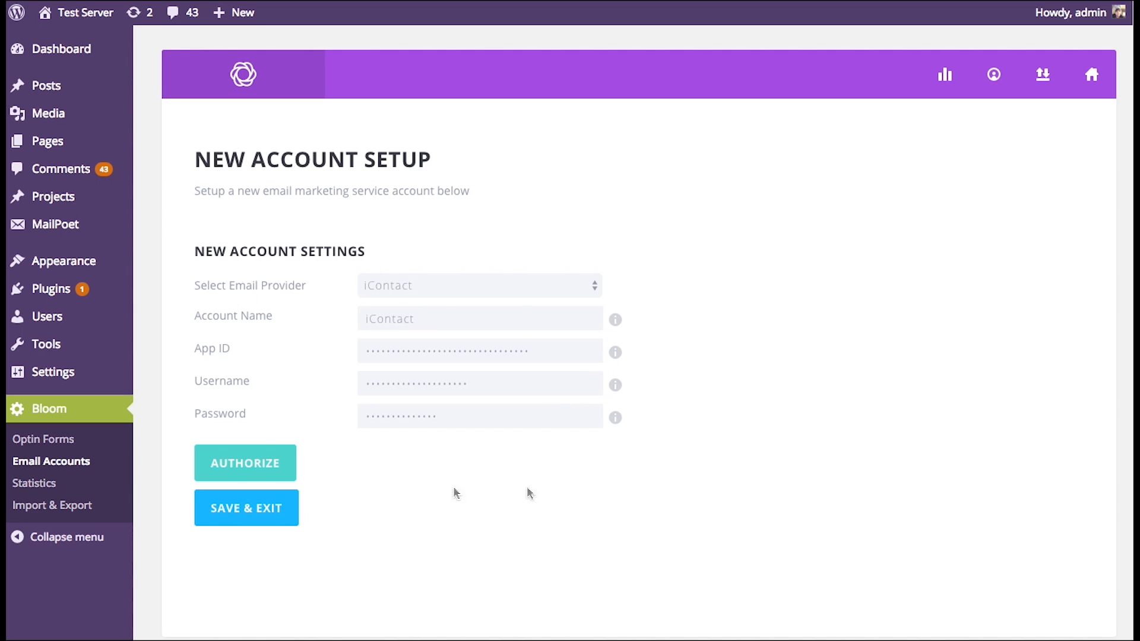
Authorize the iContact account without storing the login, and save it.
{"action": "left_click", "coordinate": [211, 462]}
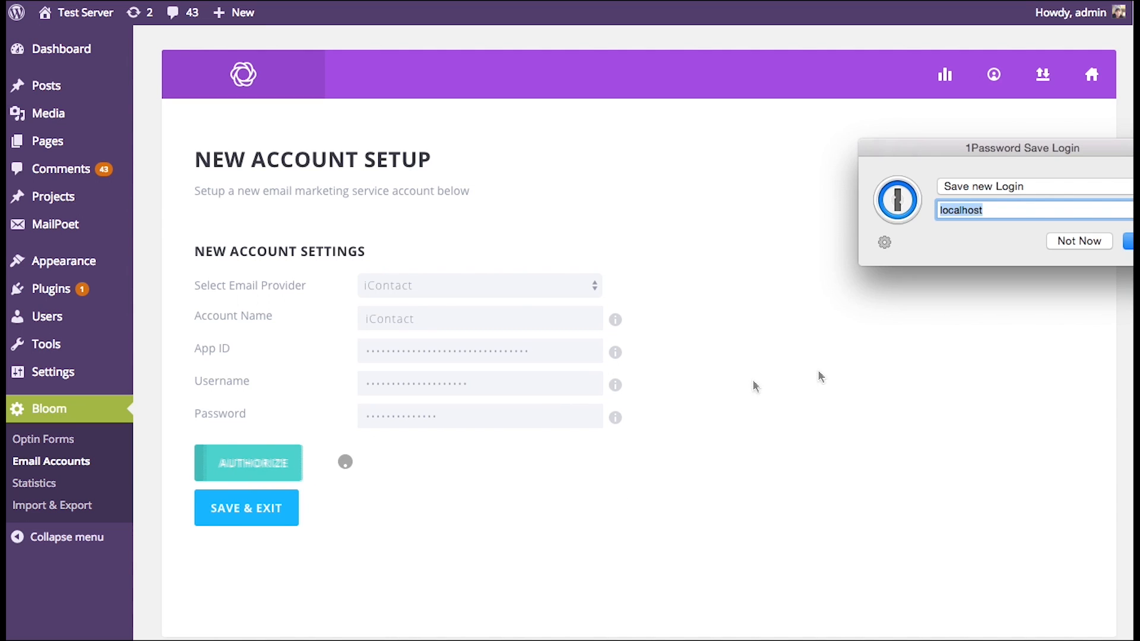
{"action": "left_click", "coordinate": [1066, 243]}
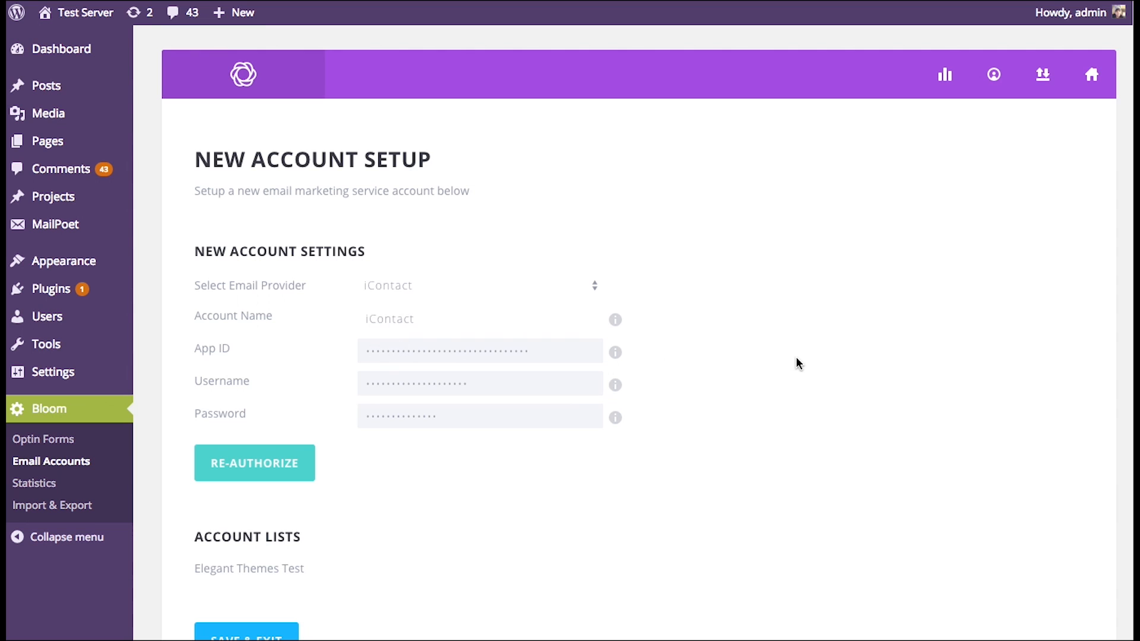
{"action": "scroll", "coordinate": [795, 356], "scroll_direction": "down", "scroll_amount": 4}
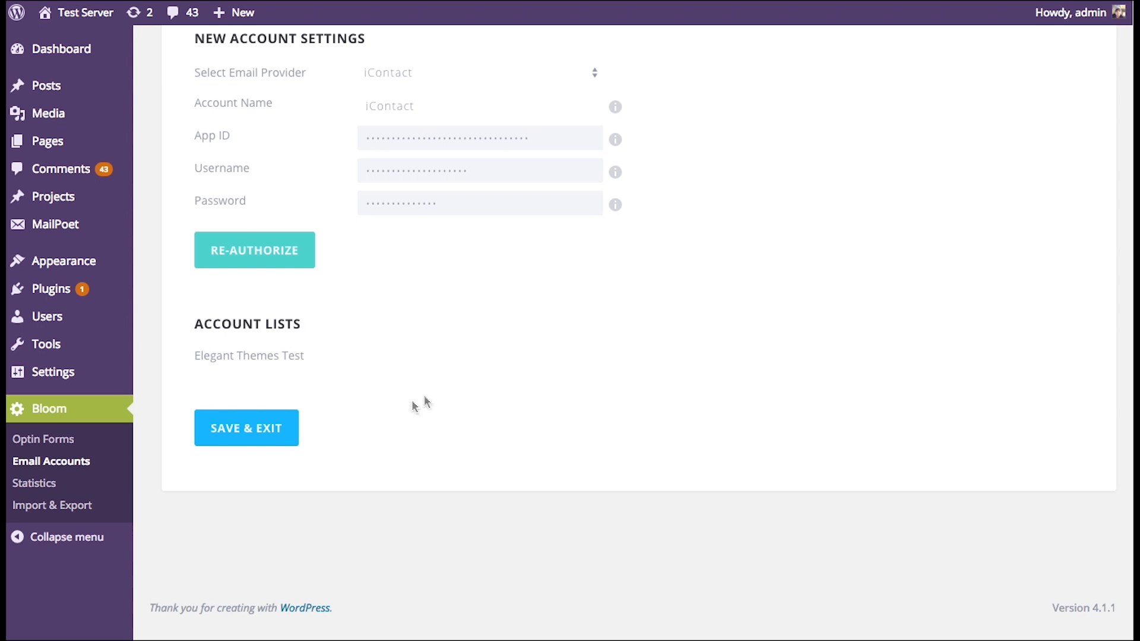
{"action": "left_click", "coordinate": [282, 435]}
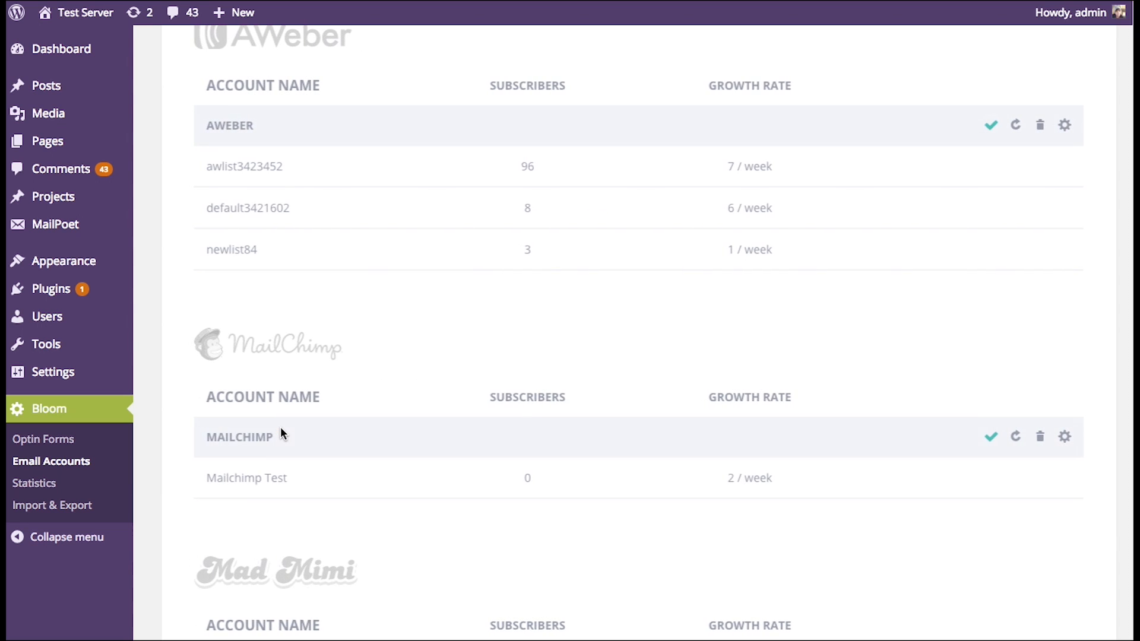
Check the iContact account and its list among the connected accounts.
{"action": "scroll", "coordinate": [392, 317], "scroll_direction": "down", "scroll_amount": 2}
{"action": "scroll", "coordinate": [392, 317], "scroll_direction": "down", "scroll_amount": 6}
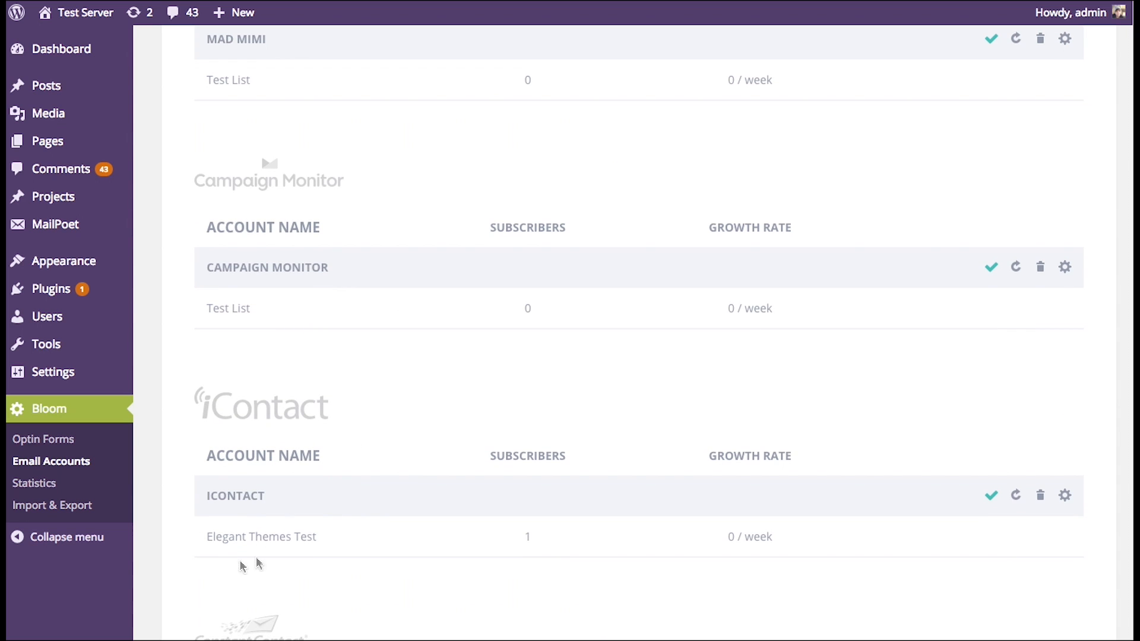
{"action": "scroll", "coordinate": [588, 519], "scroll_direction": "up", "scroll_amount": 6}
{"action": "scroll", "coordinate": [603, 521], "scroll_direction": "up", "scroll_amount": 4}
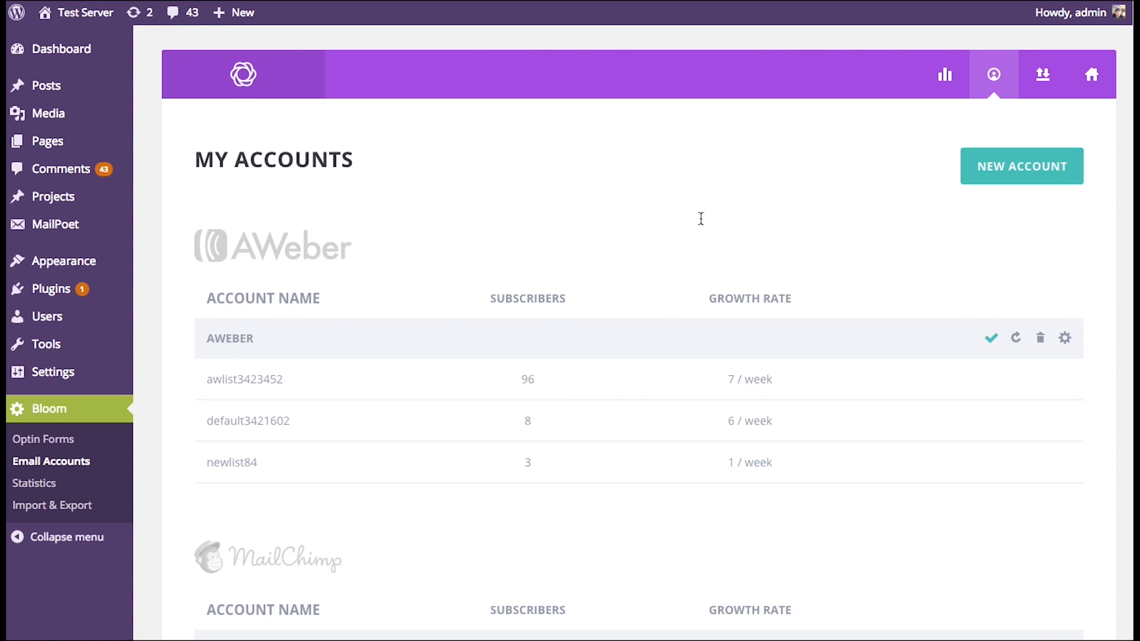
Start a new account with GetResponse as its email provider, without storing the login.
{"action": "left_click", "coordinate": [1043, 168]}
{"action": "left_click", "coordinate": [1069, 243]}
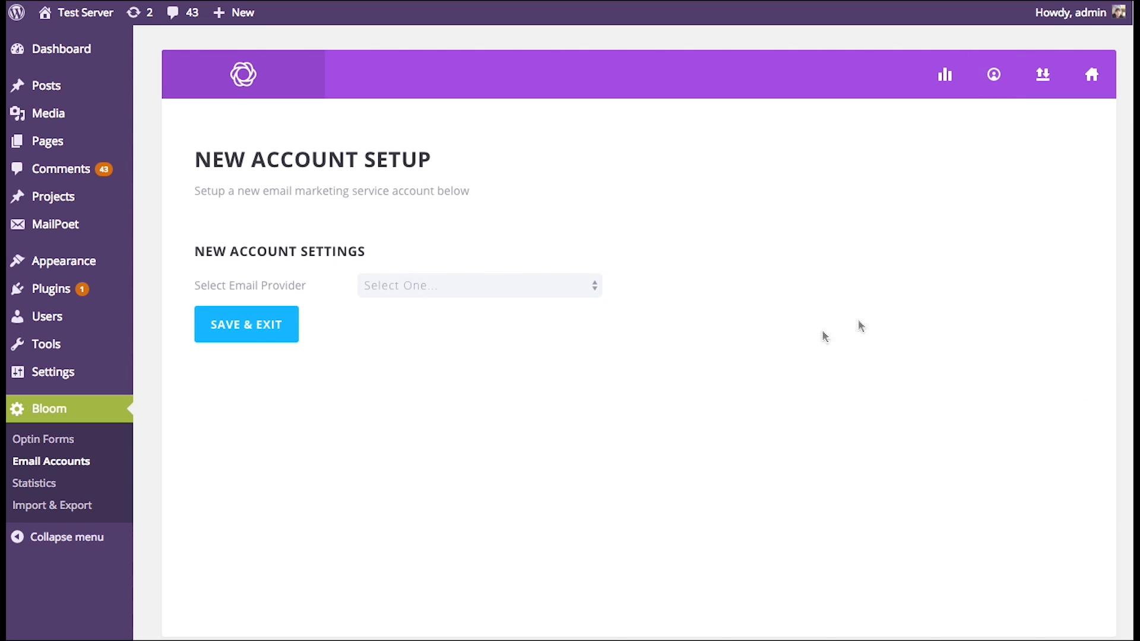
{"action": "left_click", "coordinate": [584, 288]}
{"action": "left_click", "coordinate": [481, 393]}
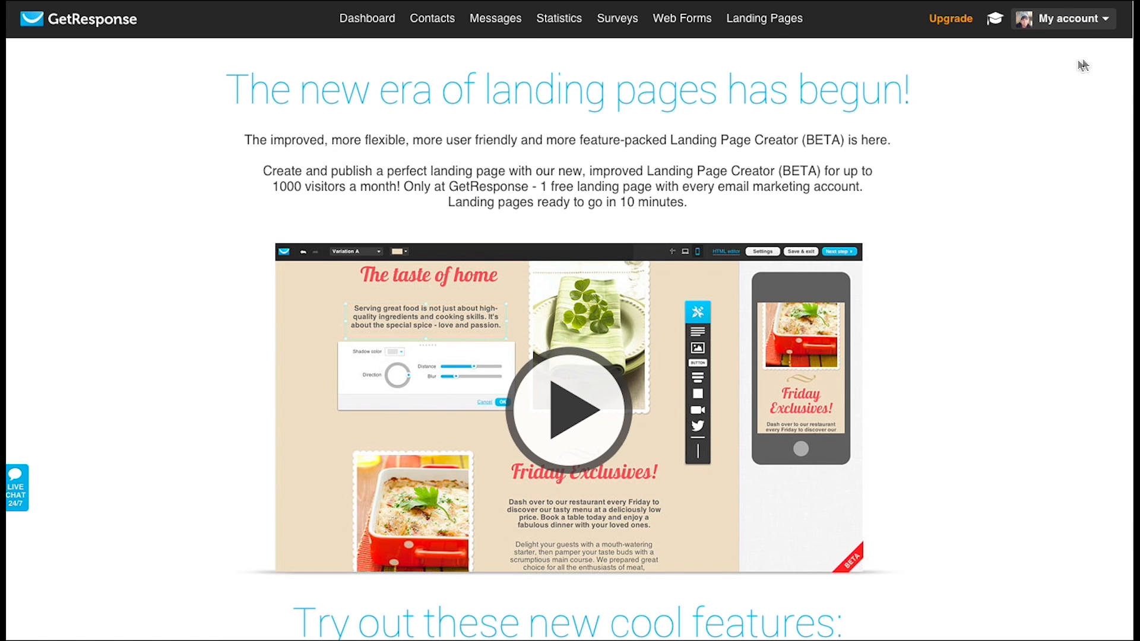
In GetResponse, open the API section of the account's integration settings and copy the secret API key.
{"action": "left_click", "coordinate": [1093, 24]}
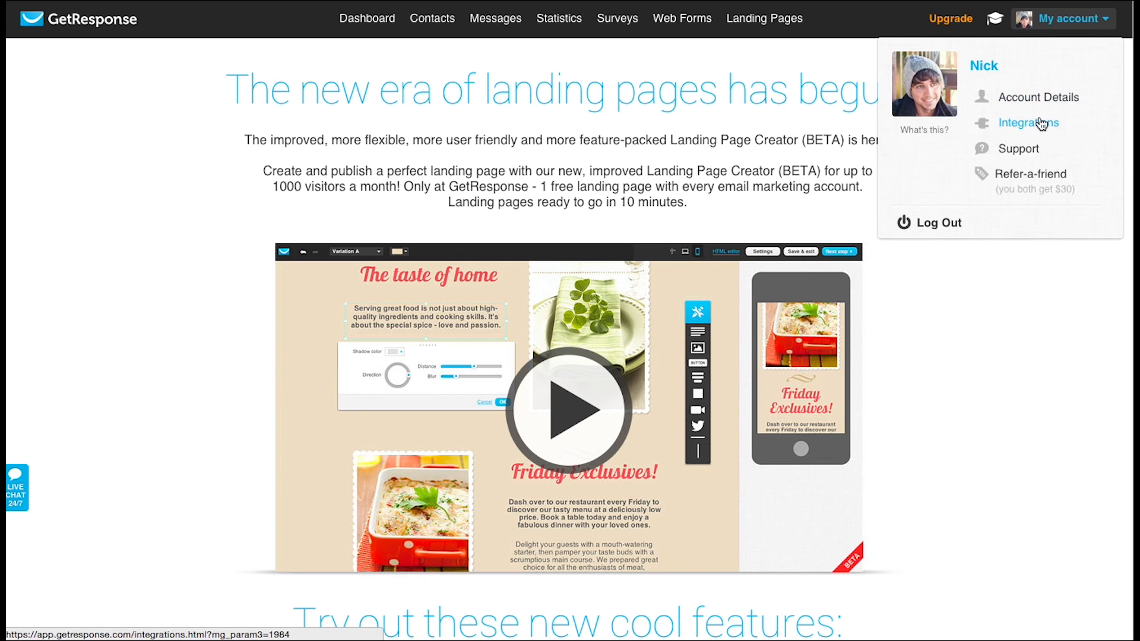
{"action": "left_click", "coordinate": [1039, 129]}
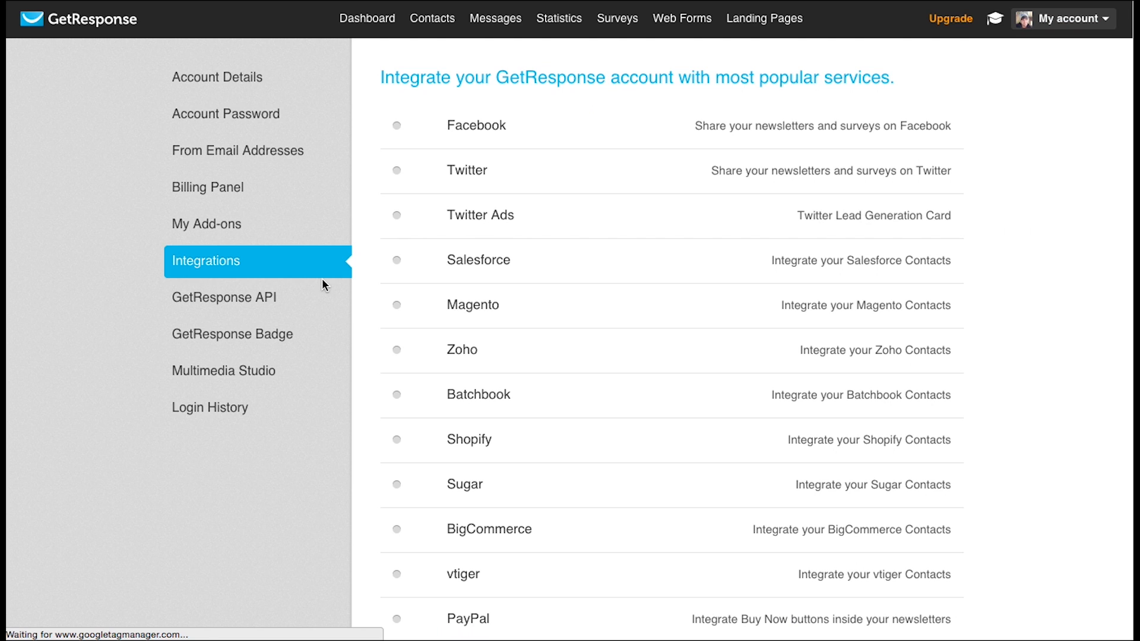
{"action": "left_click", "coordinate": [245, 302]}
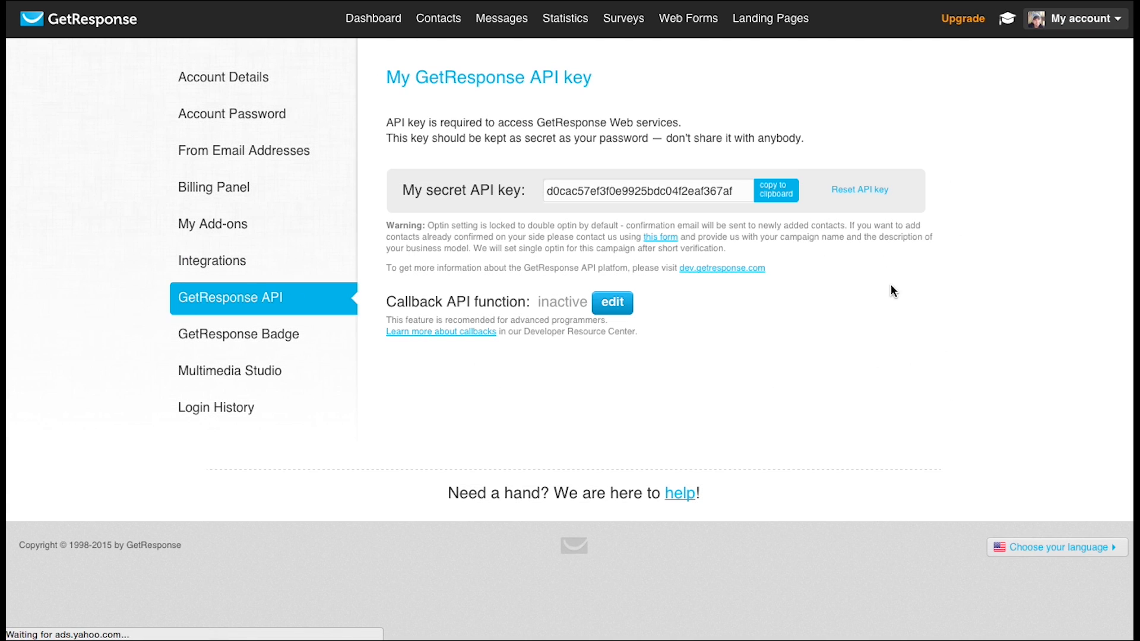
{"action": "double_click", "coordinate": [637, 191]}
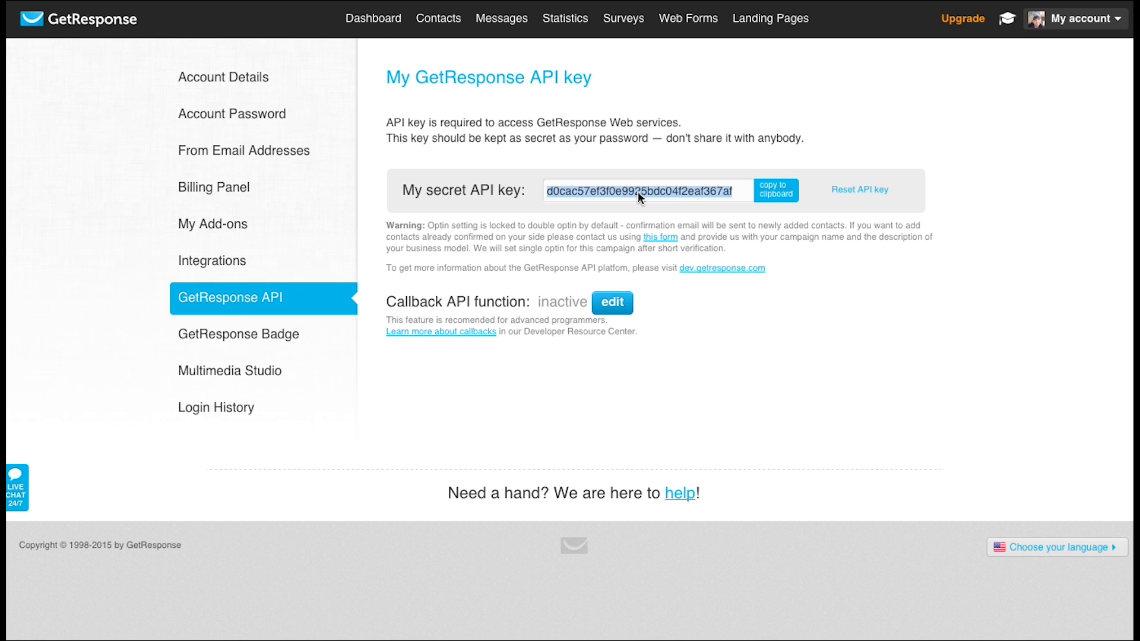
{"action": "left_click", "coordinate": [691, 184]}
{"action": "double_click", "coordinate": [690, 185]}
{"action": "left_click", "coordinate": [936, 129]}
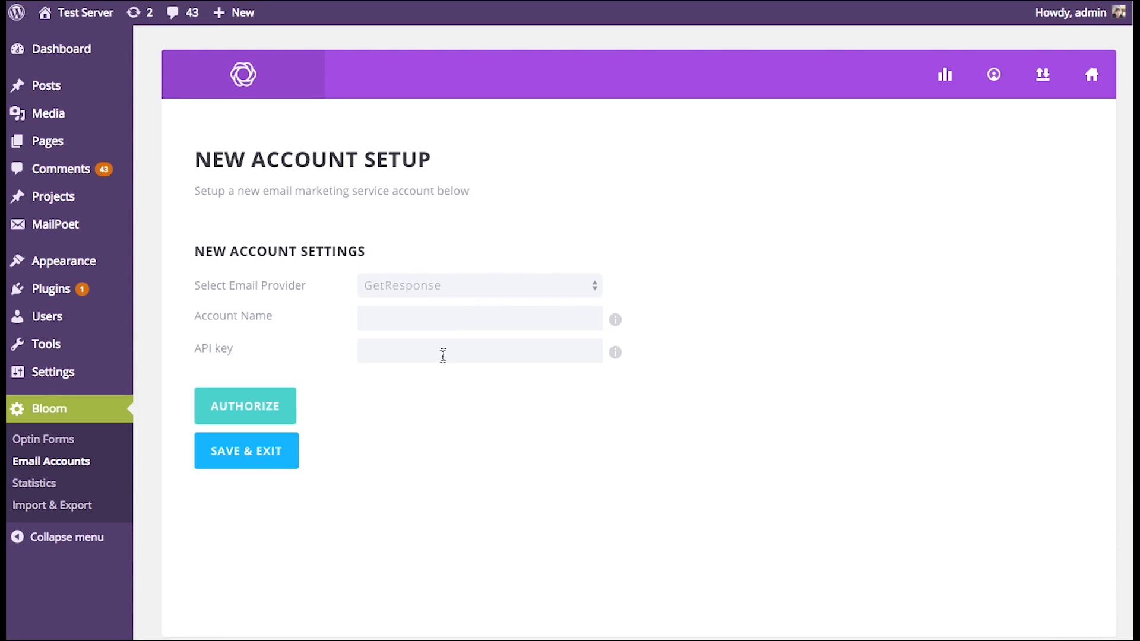
Paste the API key into Bloom's GetResponse setup, name the account "GetResponse", and authorize it without storing the login.
{"action": "left_click", "coordinate": [428, 320]}
{"action": "type", "text": "GetResponse"}
{"action": "left_click", "coordinate": [267, 406]}
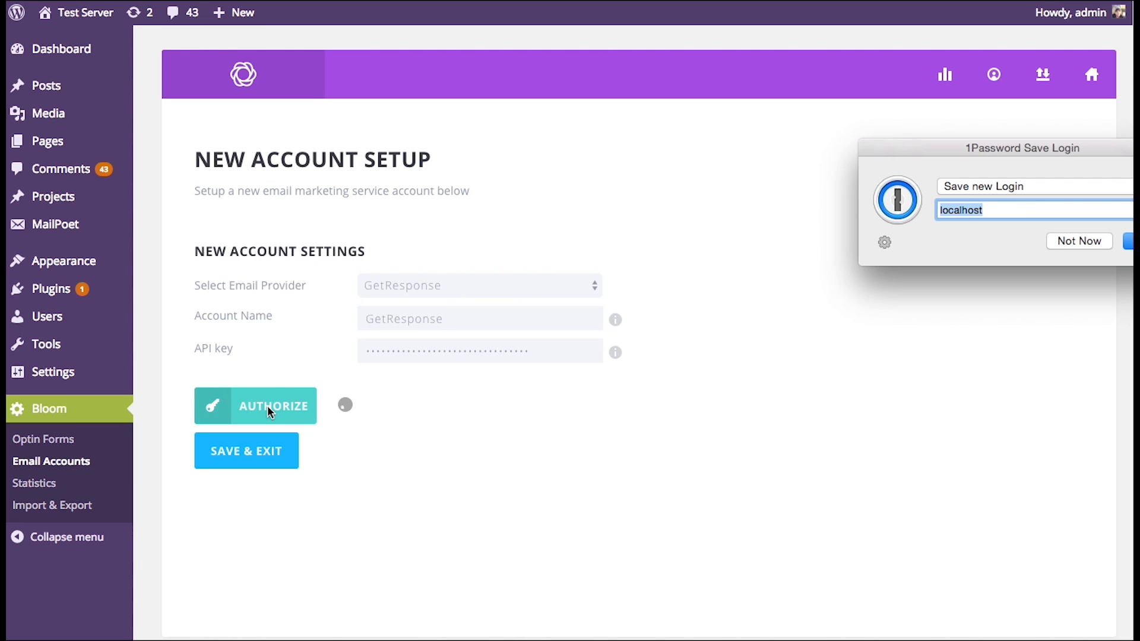
{"action": "left_click", "coordinate": [1088, 241]}
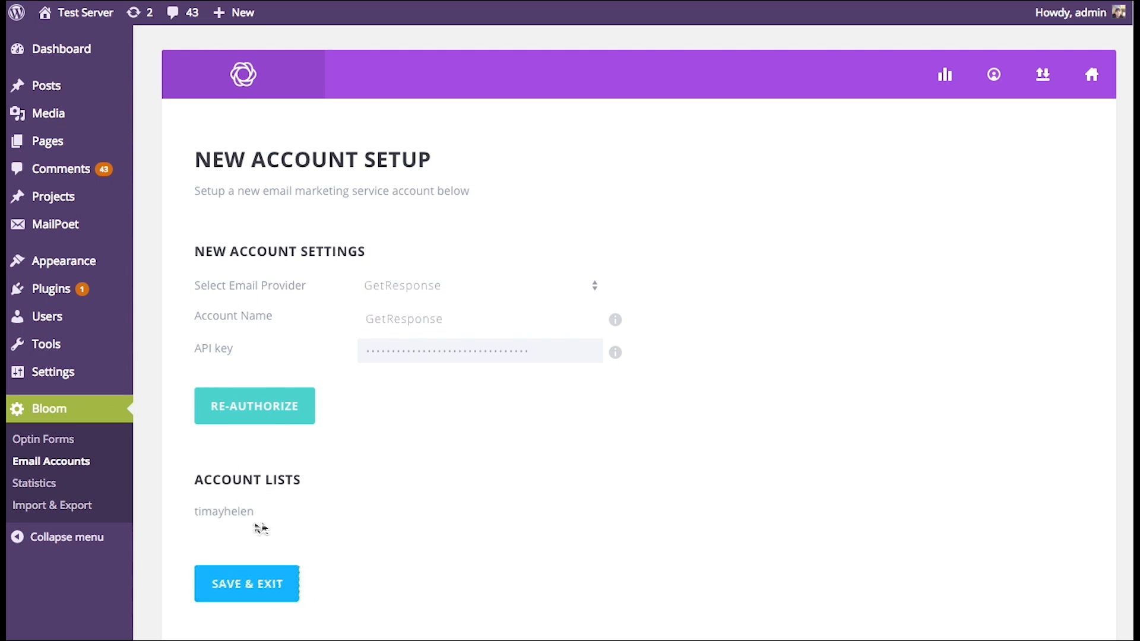
Save the GetResponse account and check its list among the connected accounts.
{"action": "left_click", "coordinate": [265, 584]}
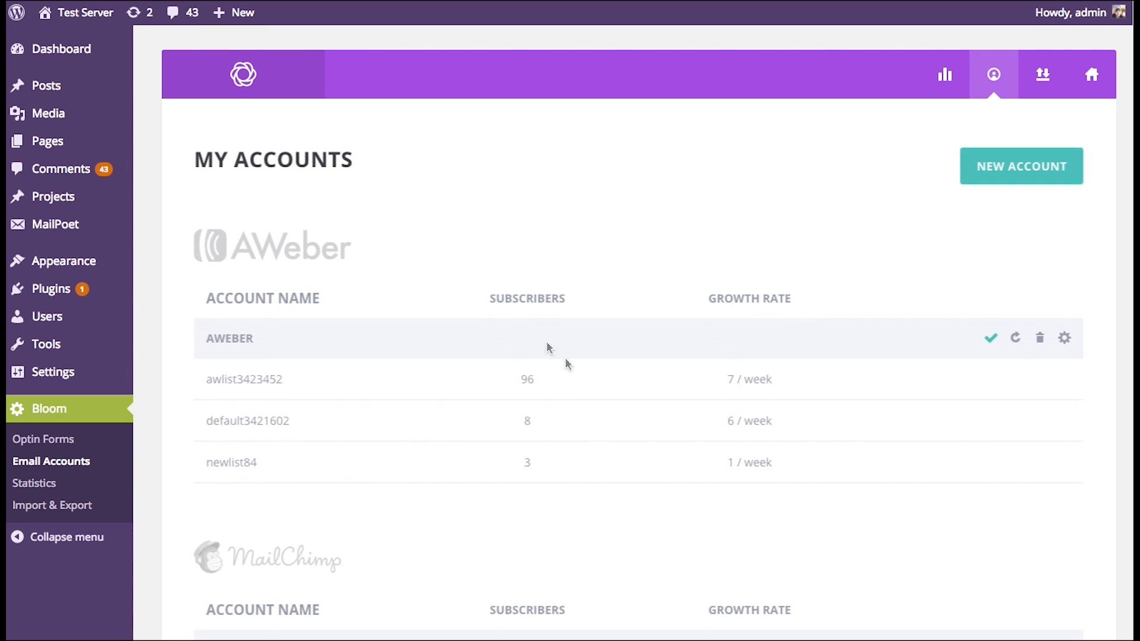
{"action": "scroll", "coordinate": [670, 380], "scroll_direction": "down", "scroll_amount": 4}
{"action": "scroll", "coordinate": [668, 376], "scroll_direction": "down", "scroll_amount": 15}
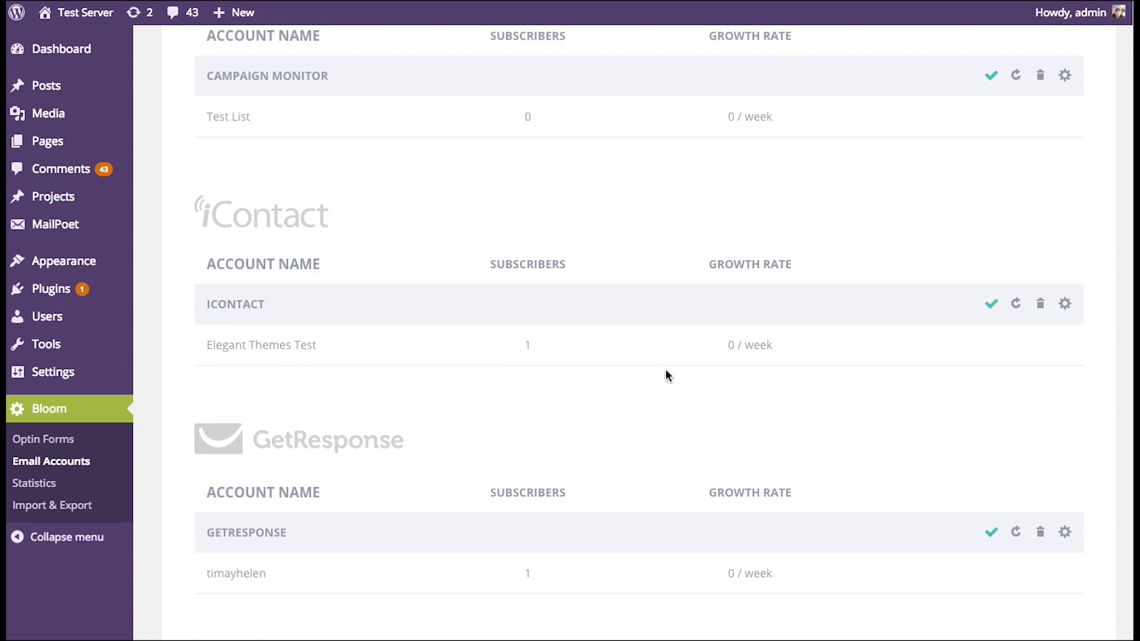
{"action": "scroll", "coordinate": [663, 368], "scroll_direction": "down", "scroll_amount": 1}
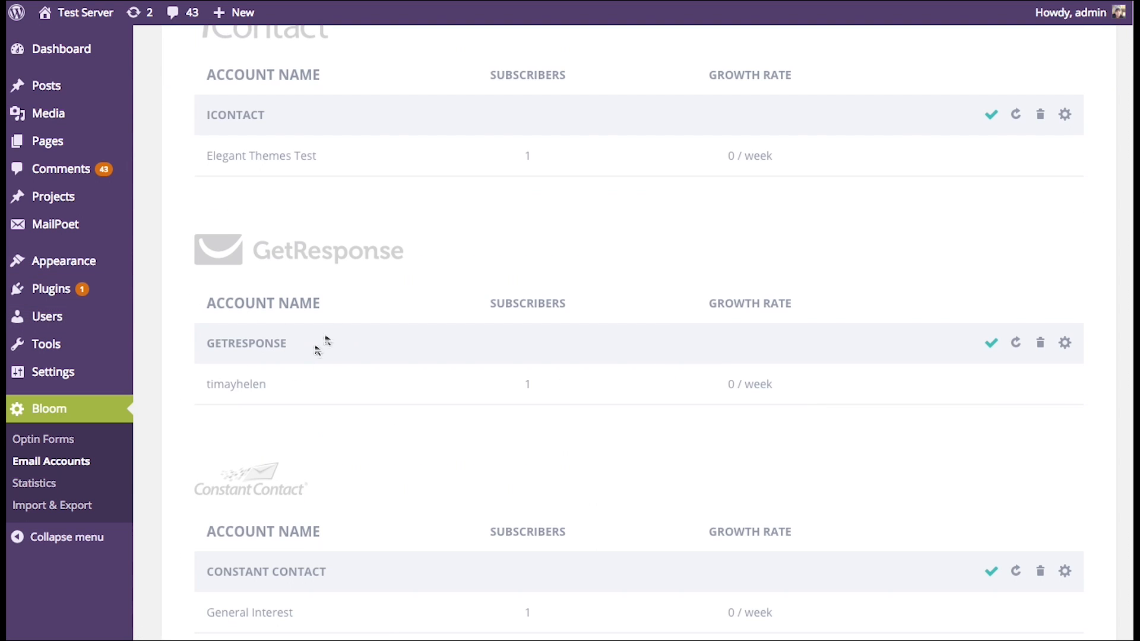
{"action": "scroll", "coordinate": [588, 392], "scroll_direction": "up", "scroll_amount": 20}
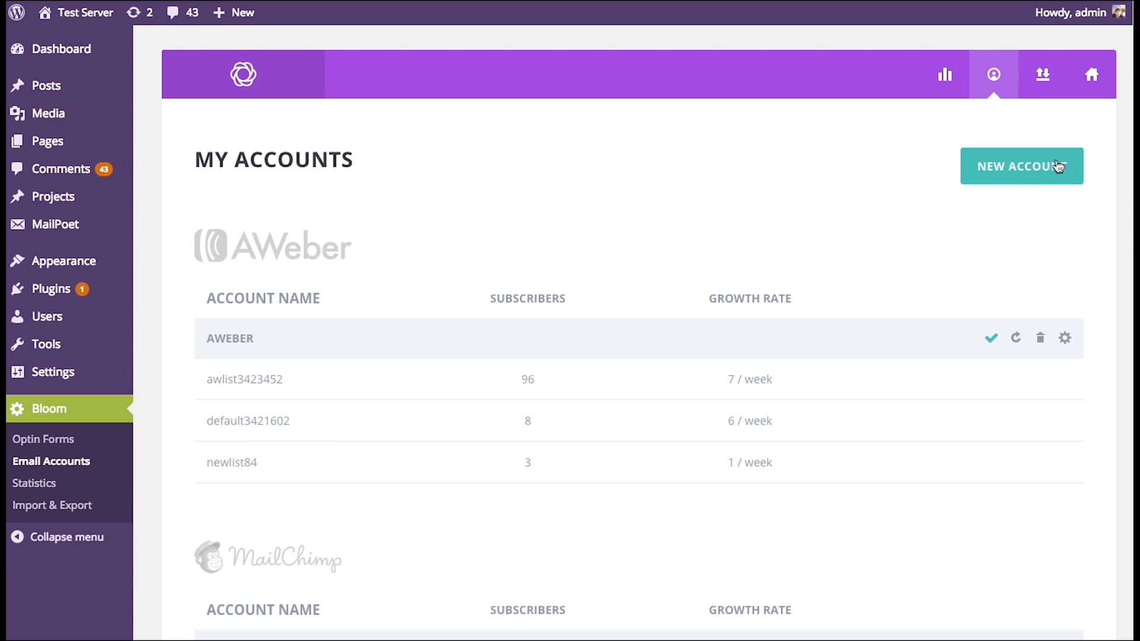
Start a new account with Sendinblue as its email provider, without storing the login.
{"action": "left_click", "coordinate": [1051, 168]}
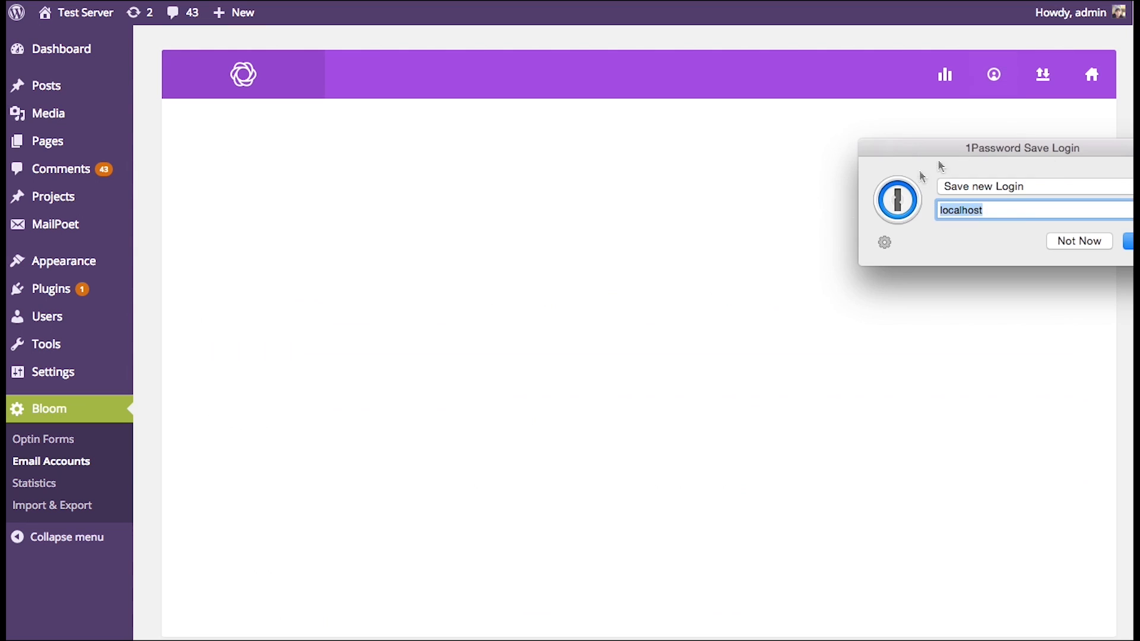
{"action": "left_click", "coordinate": [1102, 241]}
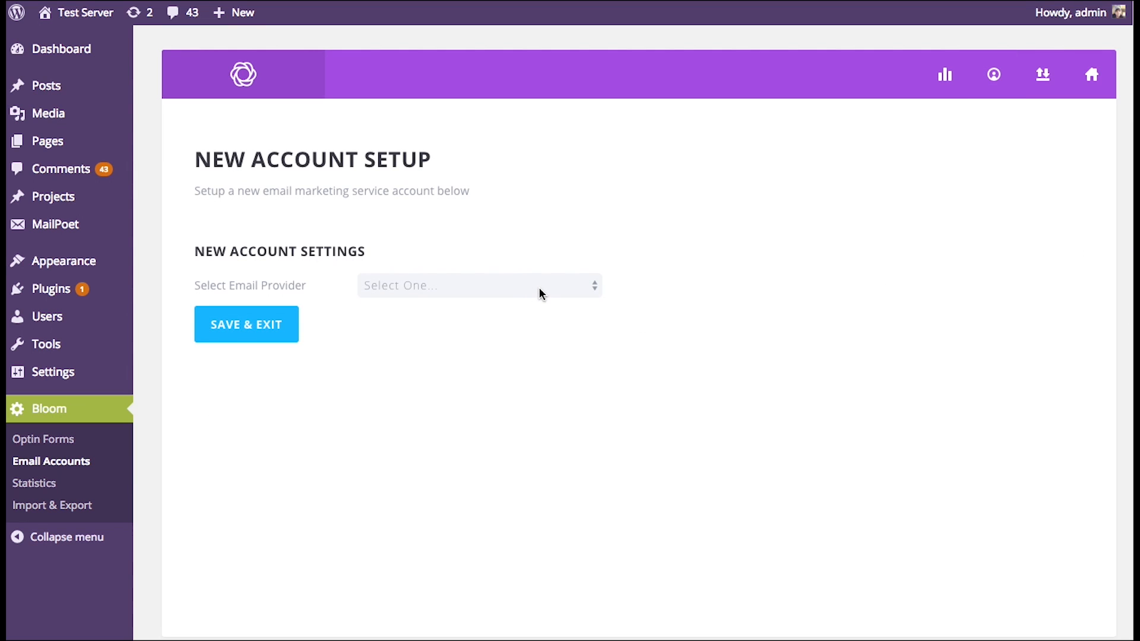
{"action": "left_click", "coordinate": [565, 288]}
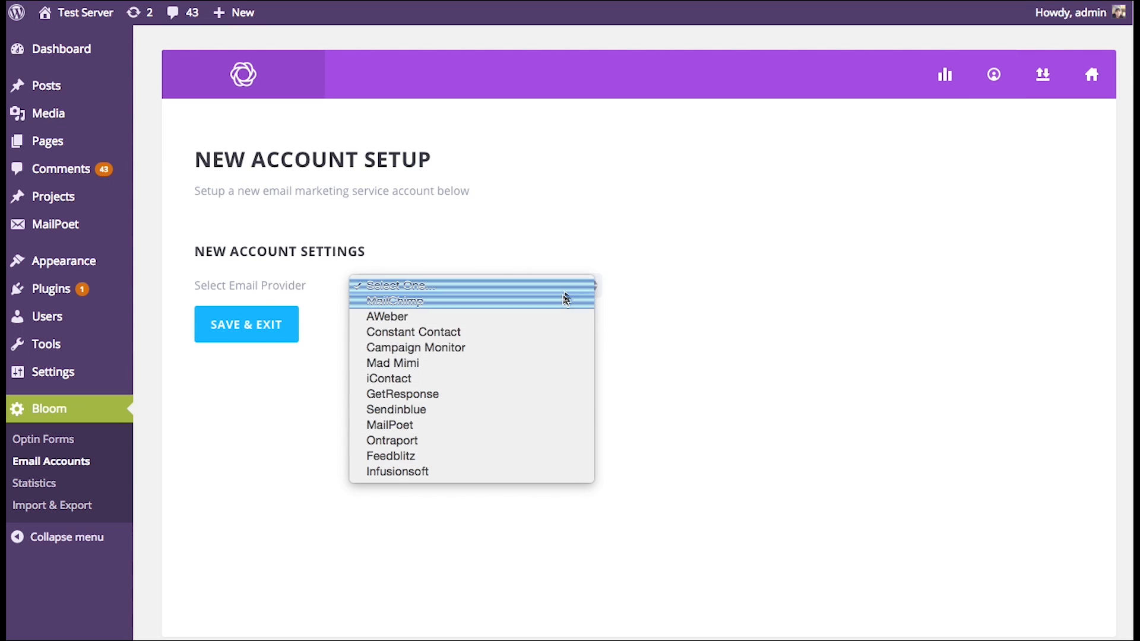
{"action": "left_click", "coordinate": [442, 409]}
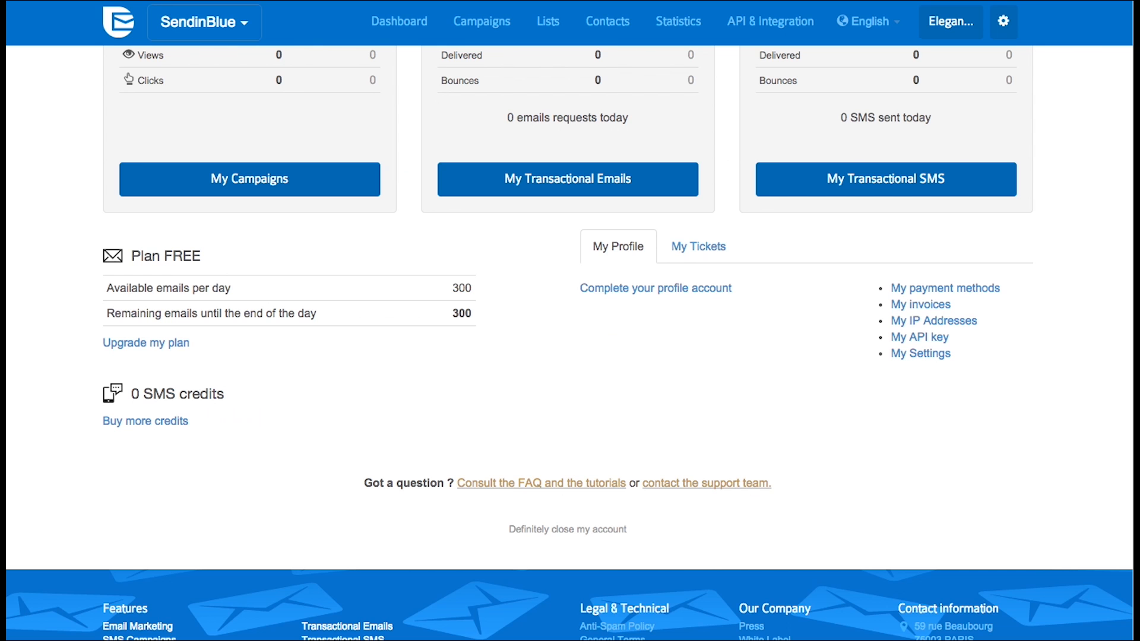
In SendinBlue, open the key management page of the API & Integration section and copy the plugin API access key.
{"action": "scroll", "coordinate": [1050, 341], "scroll_direction": "up", "scroll_amount": 10}
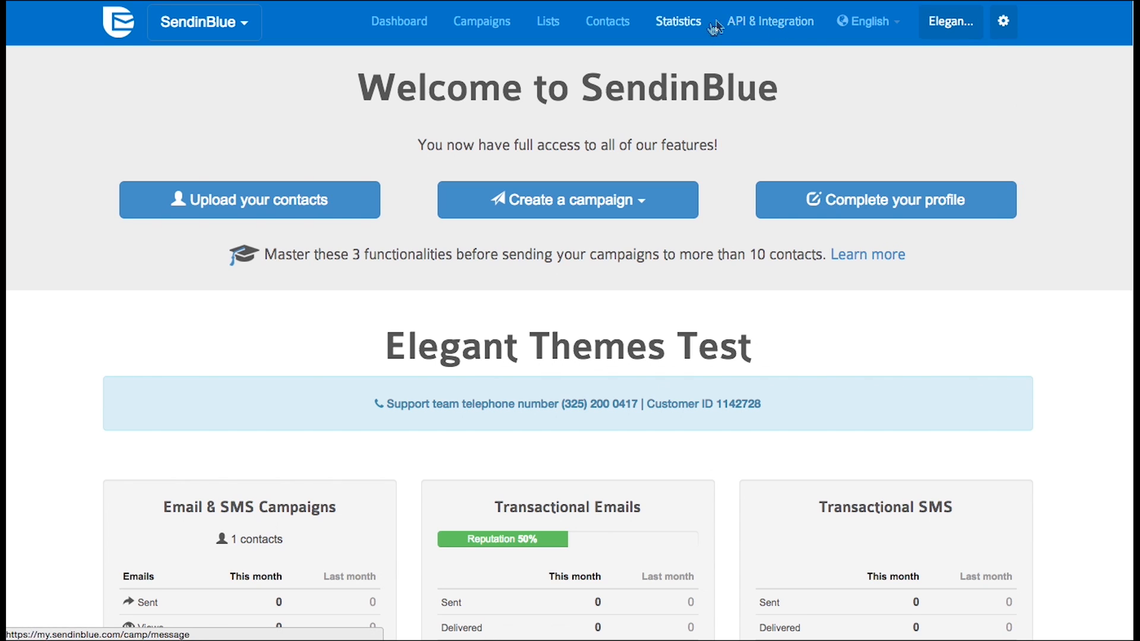
{"action": "left_click", "coordinate": [756, 29]}
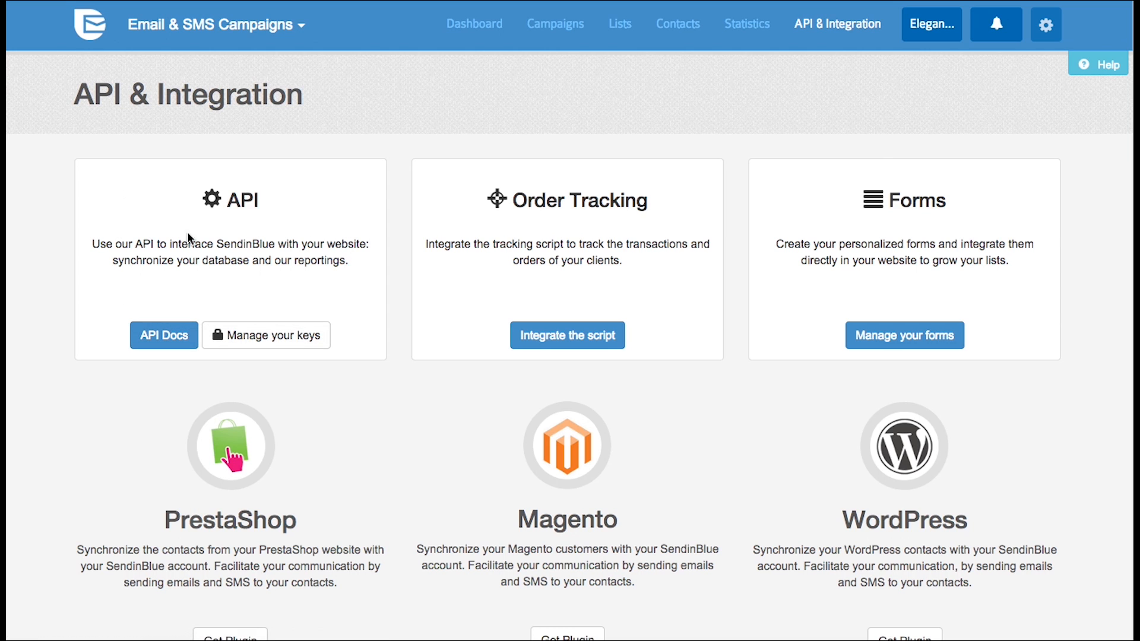
{"action": "left_click", "coordinate": [269, 337]}
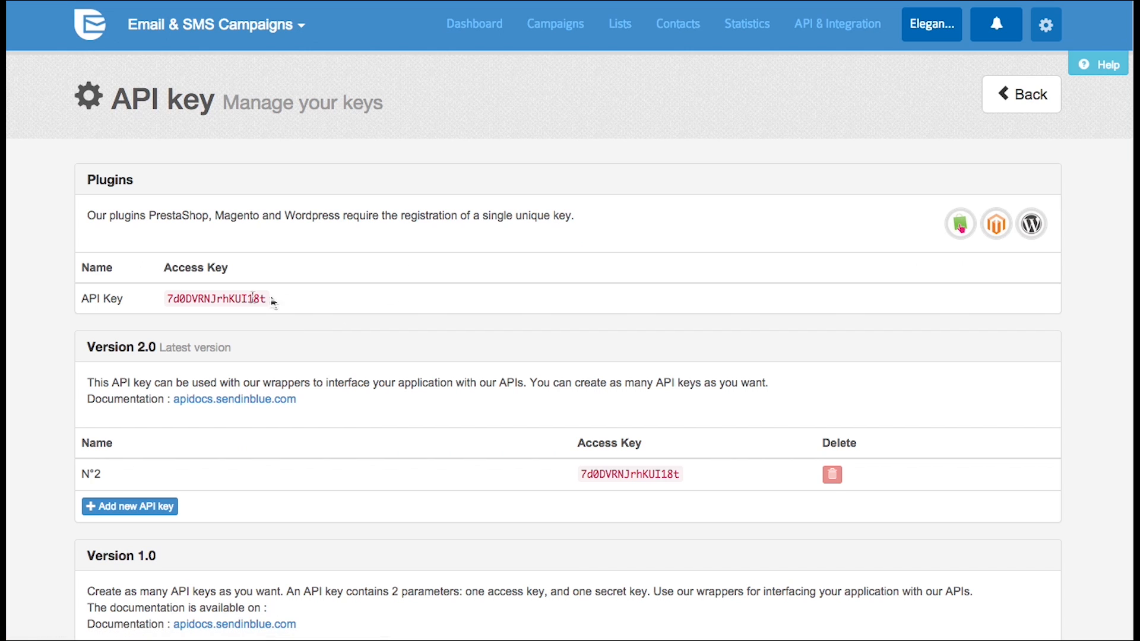
{"action": "double_click", "coordinate": [213, 298]}
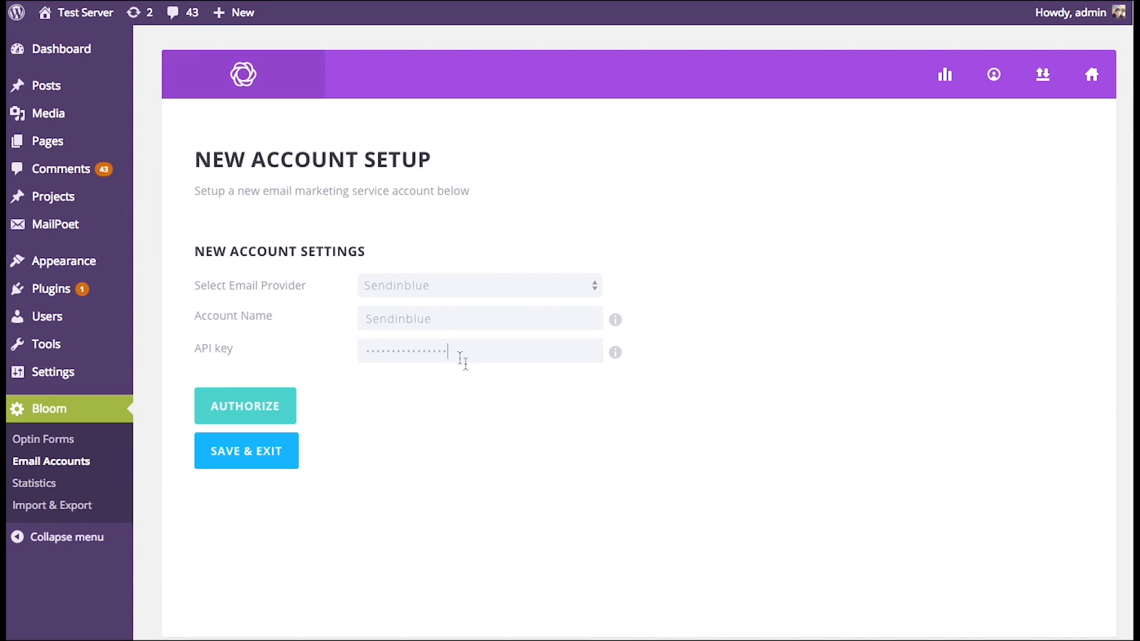
Paste the API key into Bloom's Sendinblue setup, name the account "Sendinblue", authorize it without storing the login, and save it.
{"action": "left_click", "coordinate": [255, 405]}
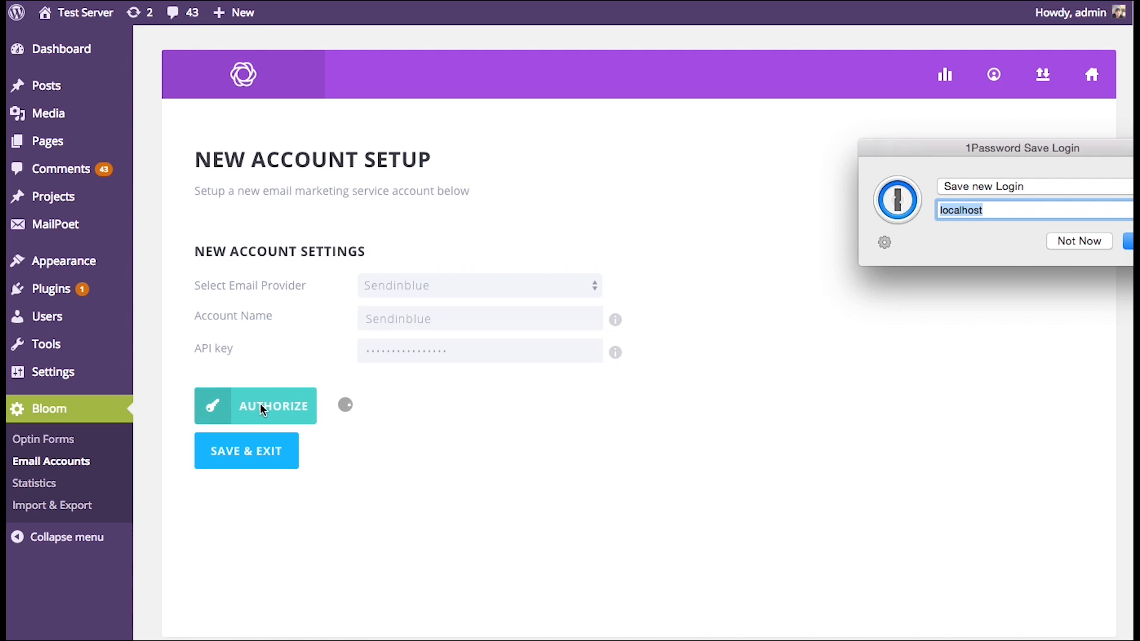
{"action": "left_click", "coordinate": [1097, 242]}
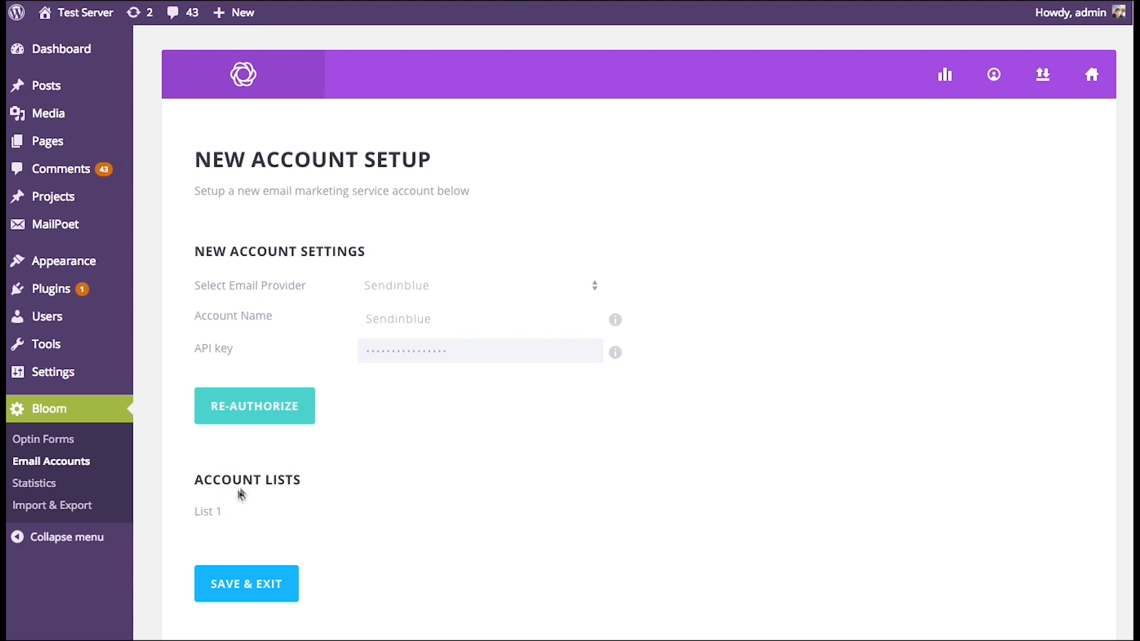
{"action": "left_click", "coordinate": [268, 585]}
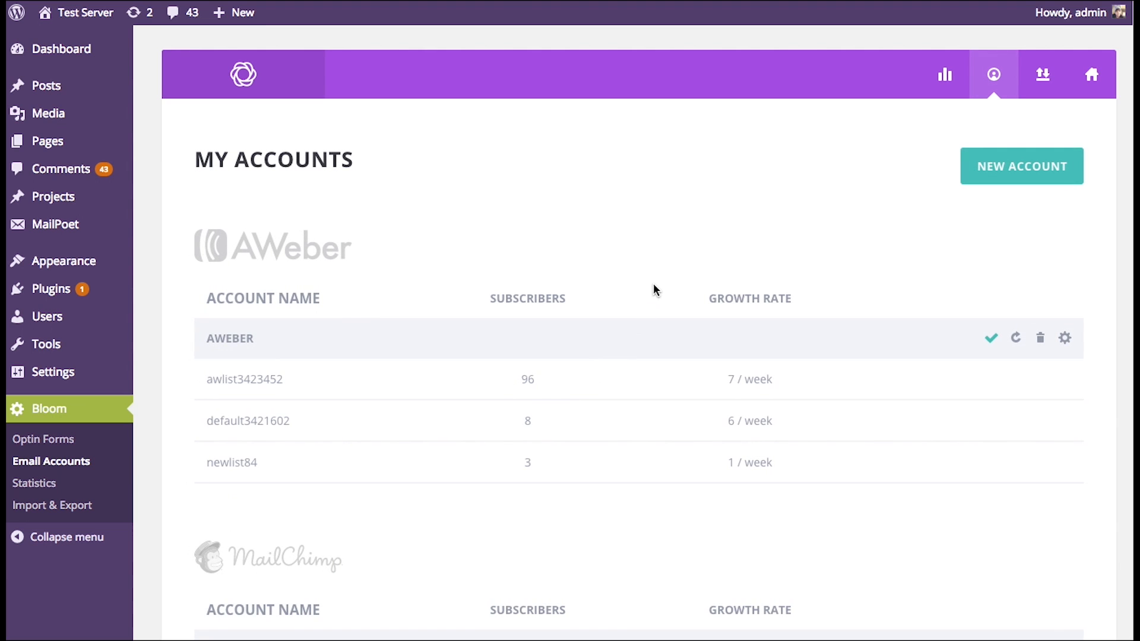
Check the Sendinblue account and its list among the connected accounts.
{"action": "scroll", "coordinate": [653, 285], "scroll_direction": "down", "scroll_amount": 6}
{"action": "scroll", "coordinate": [653, 292], "scroll_direction": "down", "scroll_amount": 14}
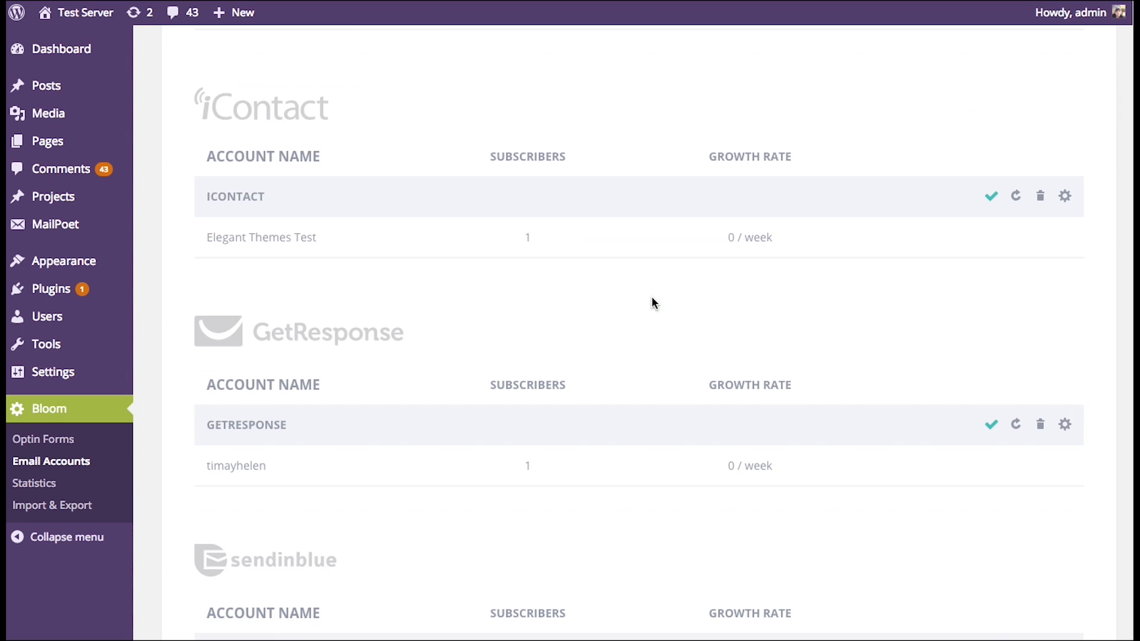
{"action": "scroll", "coordinate": [659, 306], "scroll_direction": "down", "scroll_amount": 5}
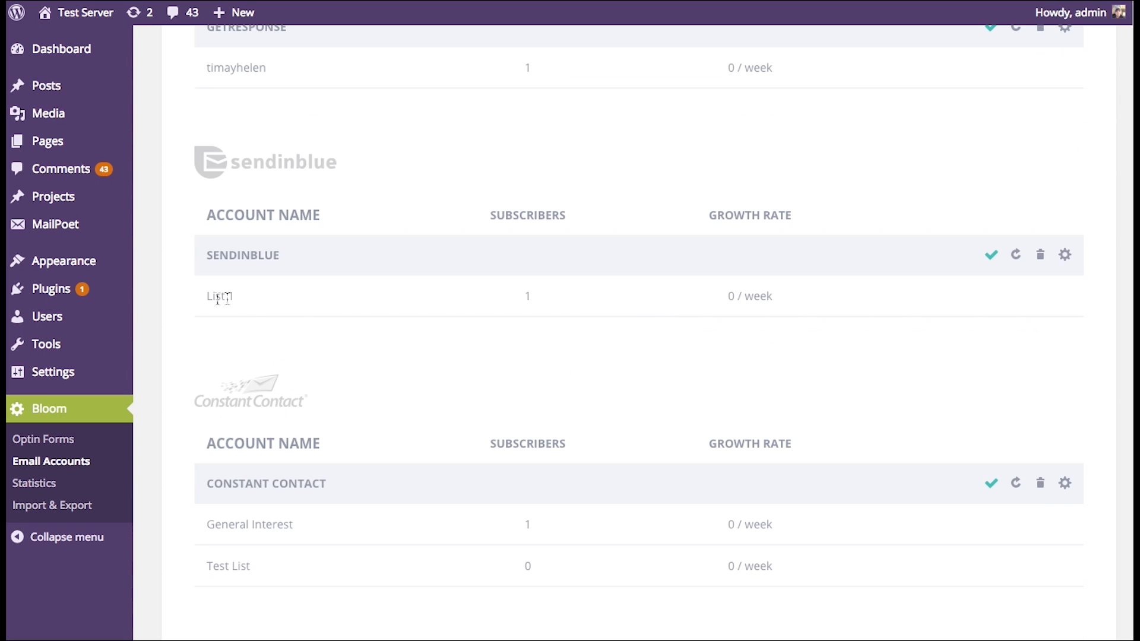
{"action": "scroll", "coordinate": [522, 293], "scroll_direction": "up", "scroll_amount": 20}
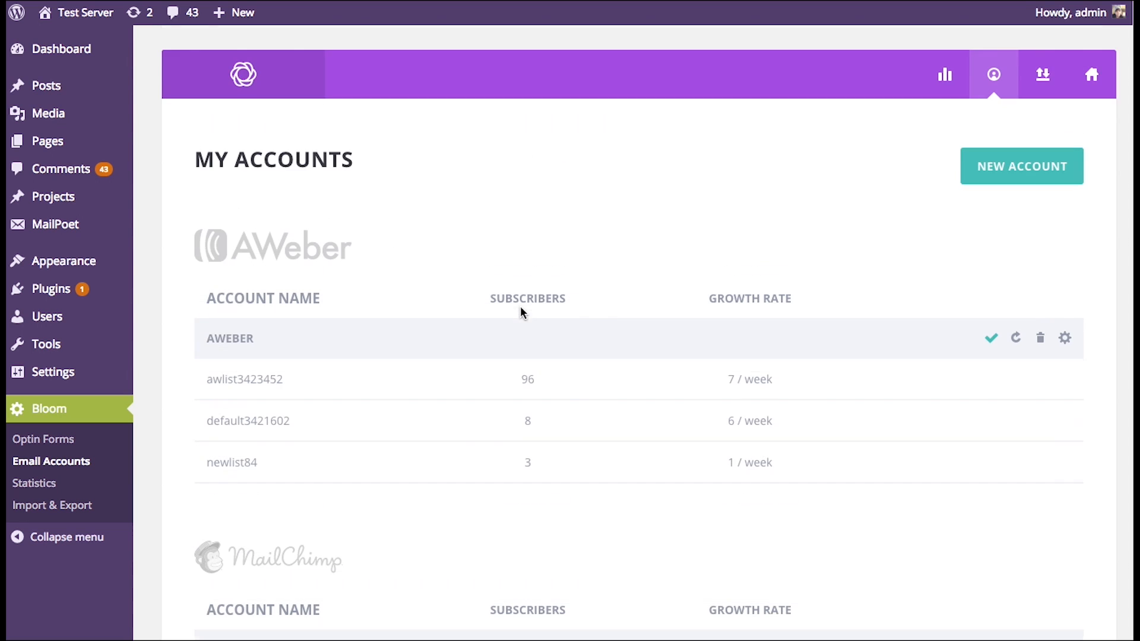
{"action": "left_click", "coordinate": [992, 167]}
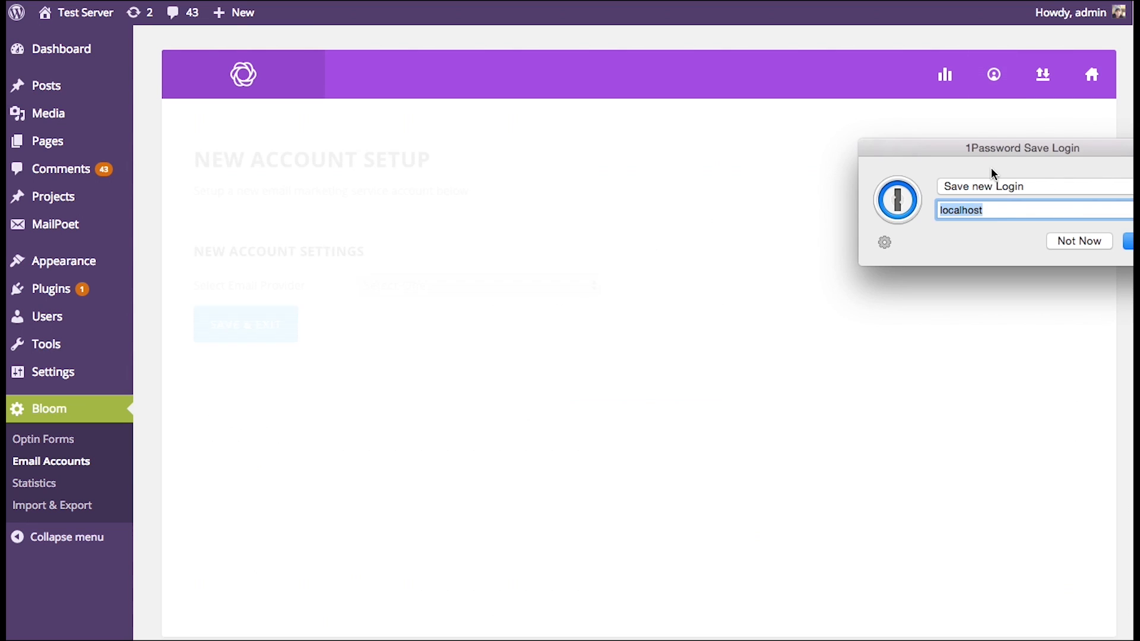
{"action": "left_click", "coordinate": [1077, 242]}
{"action": "left_click", "coordinate": [562, 287]}
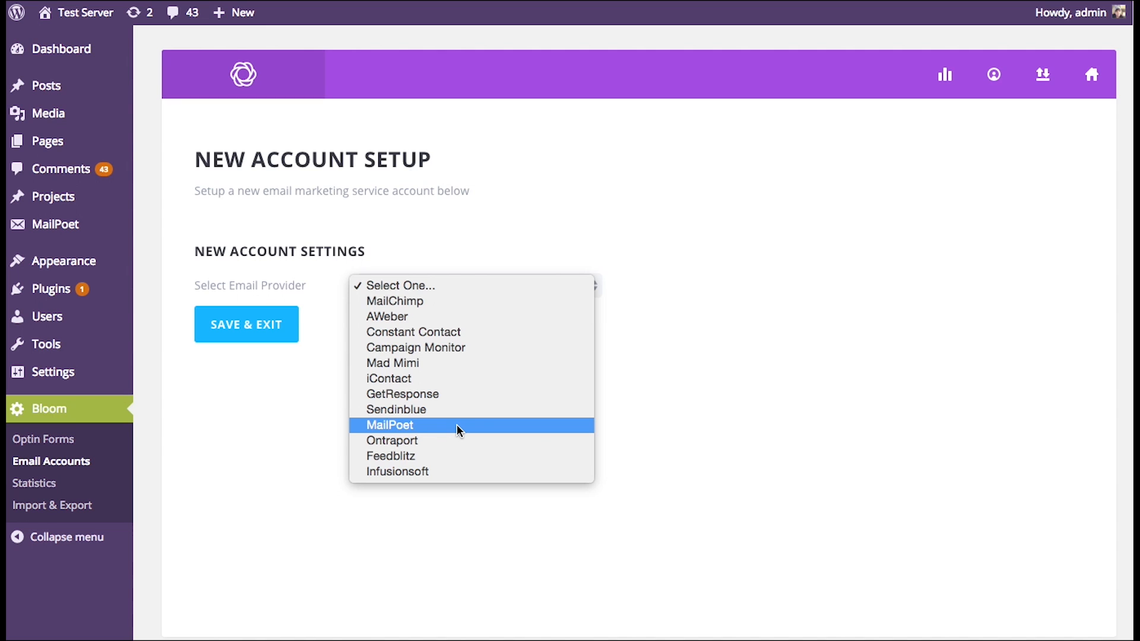
{"action": "left_click", "coordinate": [772, 337]}
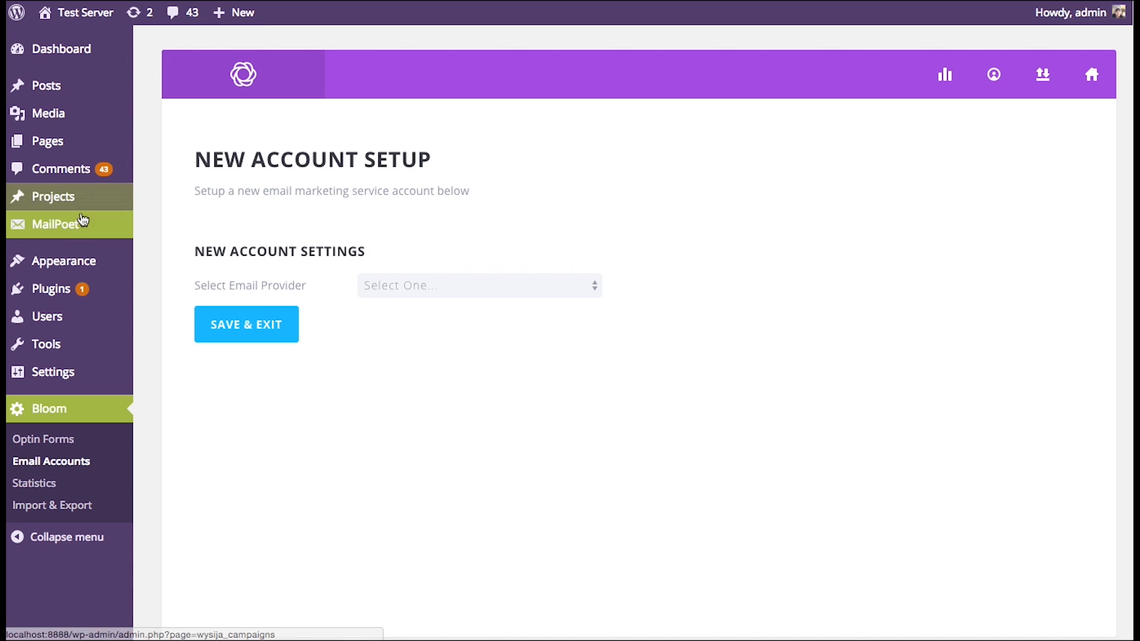
Search the WordPress plugin directory for "mailpoet" to check that the MailPoet Newsletters plugin is available.
{"action": "left_click", "coordinate": [67, 293]}
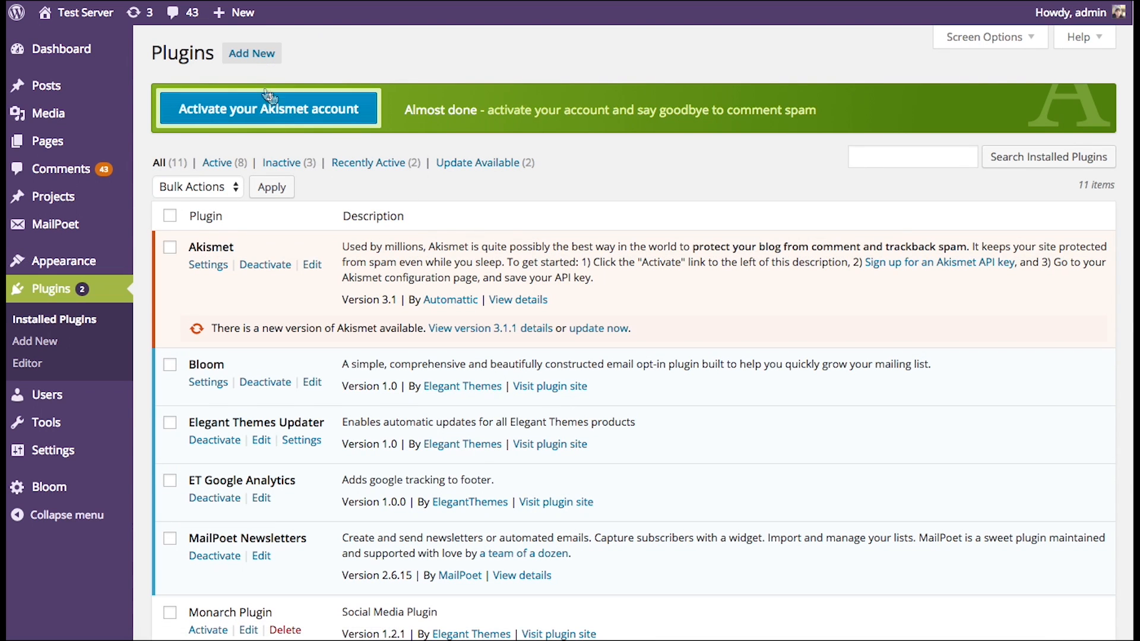
{"action": "left_click", "coordinate": [252, 53]}
{"action": "left_click", "coordinate": [974, 112]}
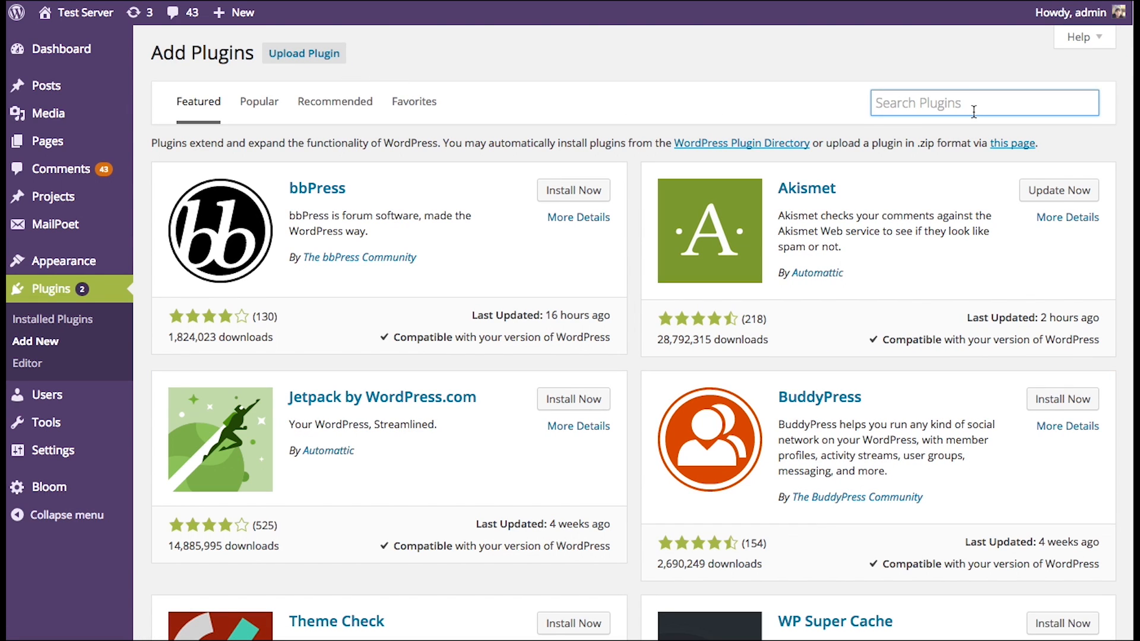
{"action": "type", "text": "Mai"}
{"action": "key", "text": "Down"}
{"action": "key", "text": "Return"}
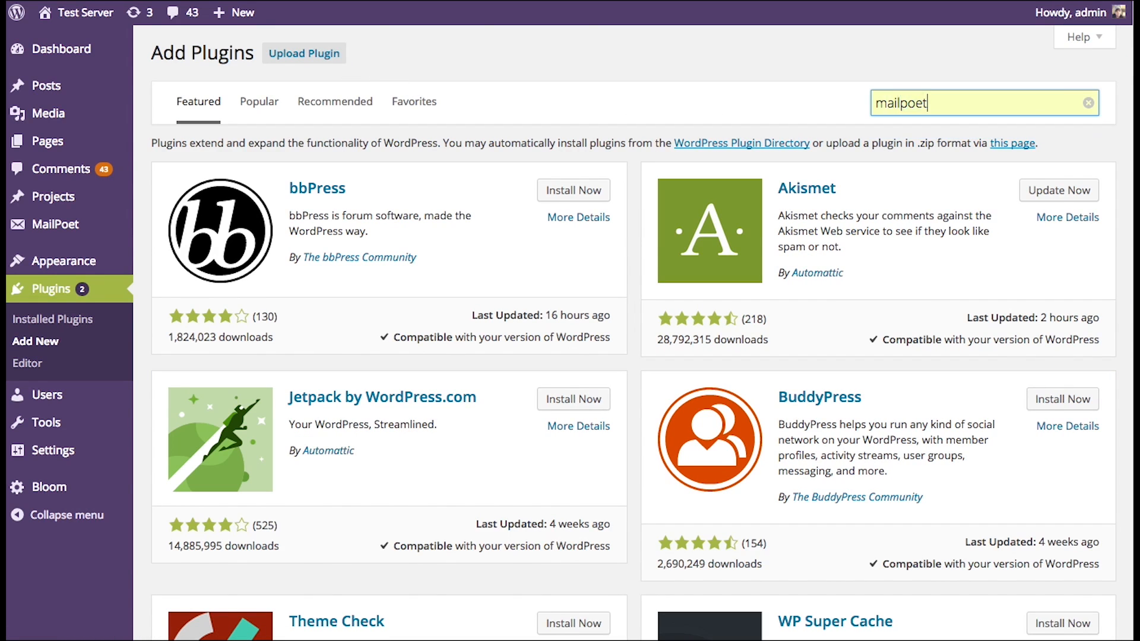
{"action": "left_click", "coordinate": [996, 111]}
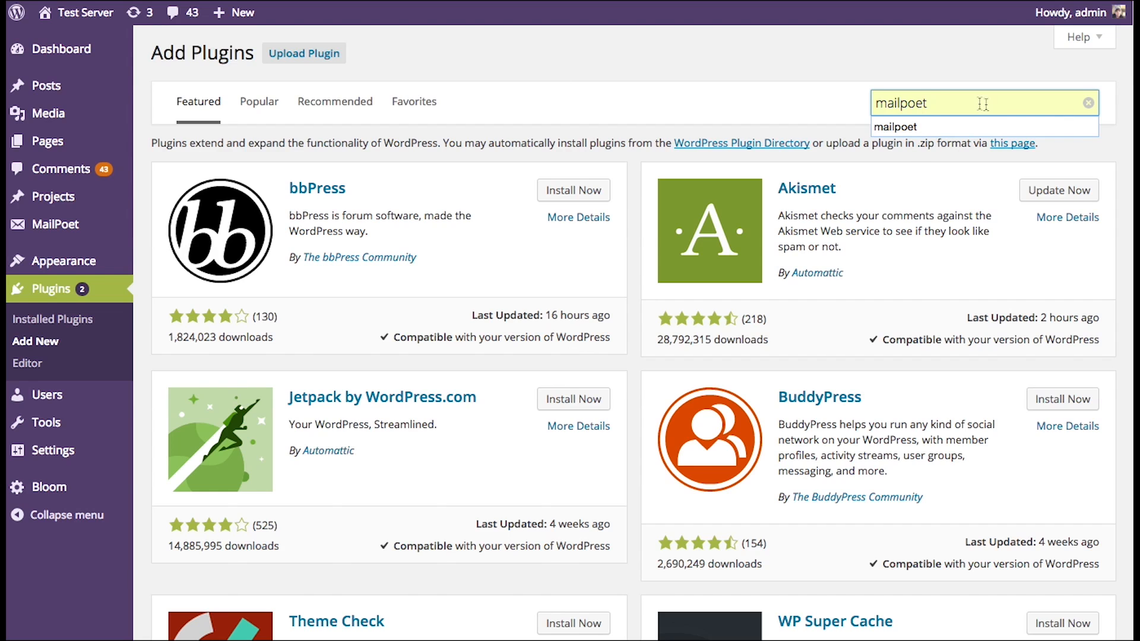
{"action": "key", "text": "Return"}
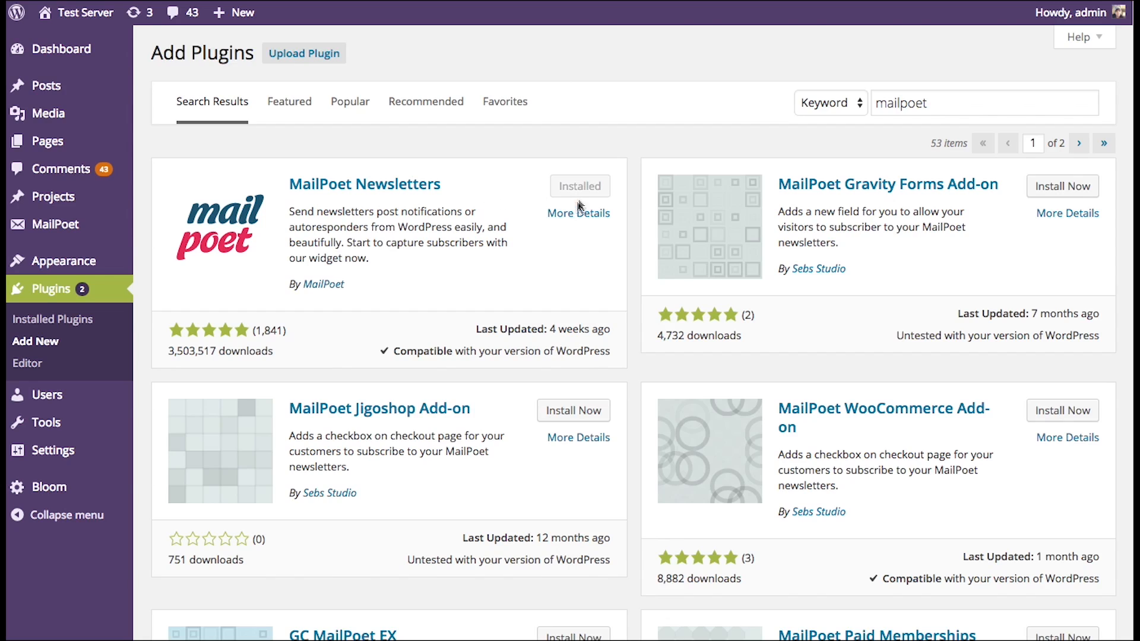
Look through MailPoet's newsletters and its lists and subscribers in the WordPress dashboard.
{"action": "mouse_move", "coordinate": [80, 229]}
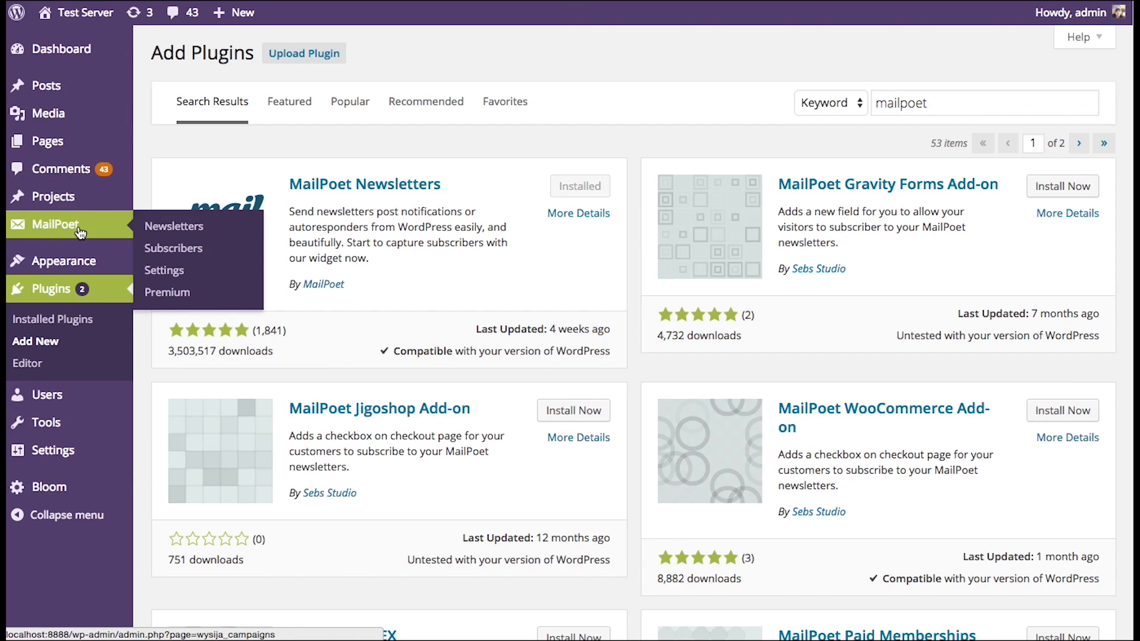
{"action": "left_click", "coordinate": [186, 229]}
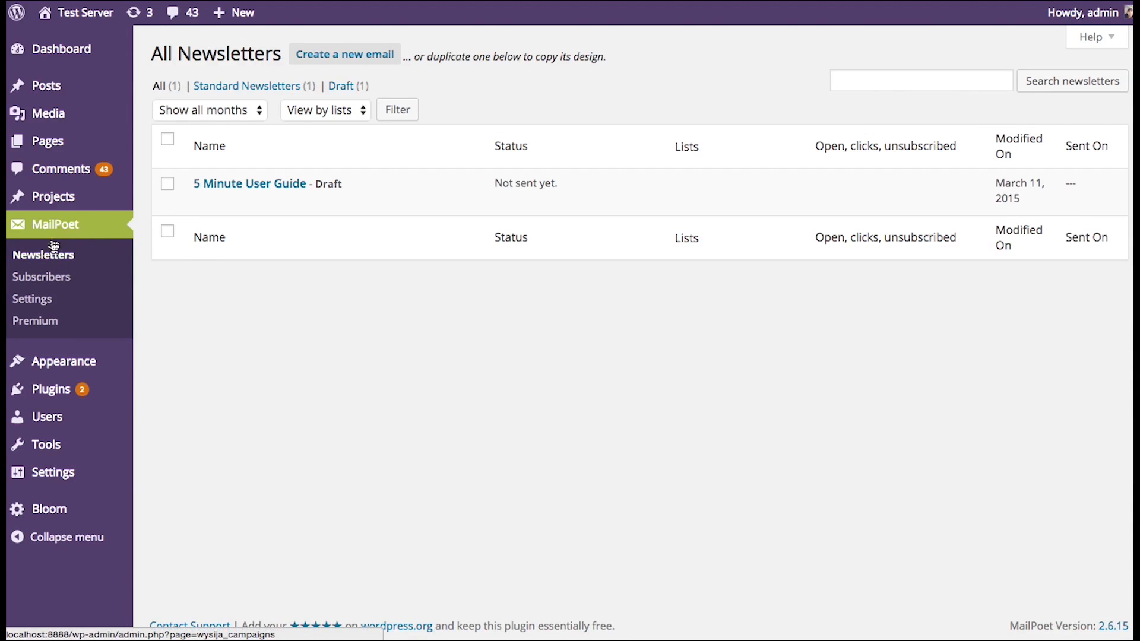
{"action": "left_click", "coordinate": [52, 282]}
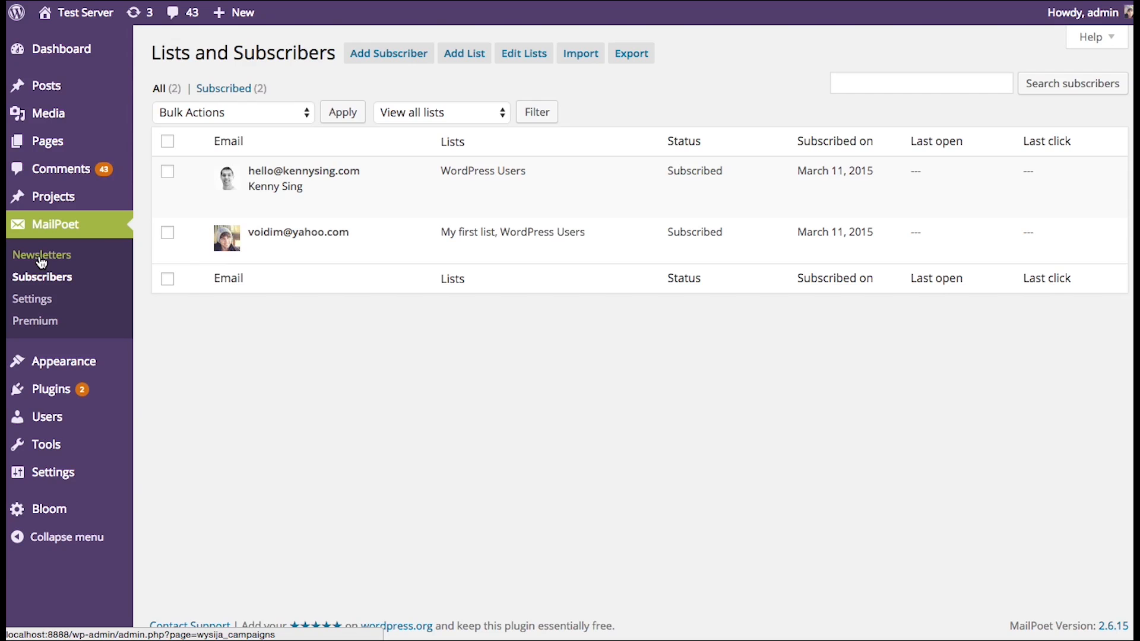
{"action": "left_click", "coordinate": [41, 261]}
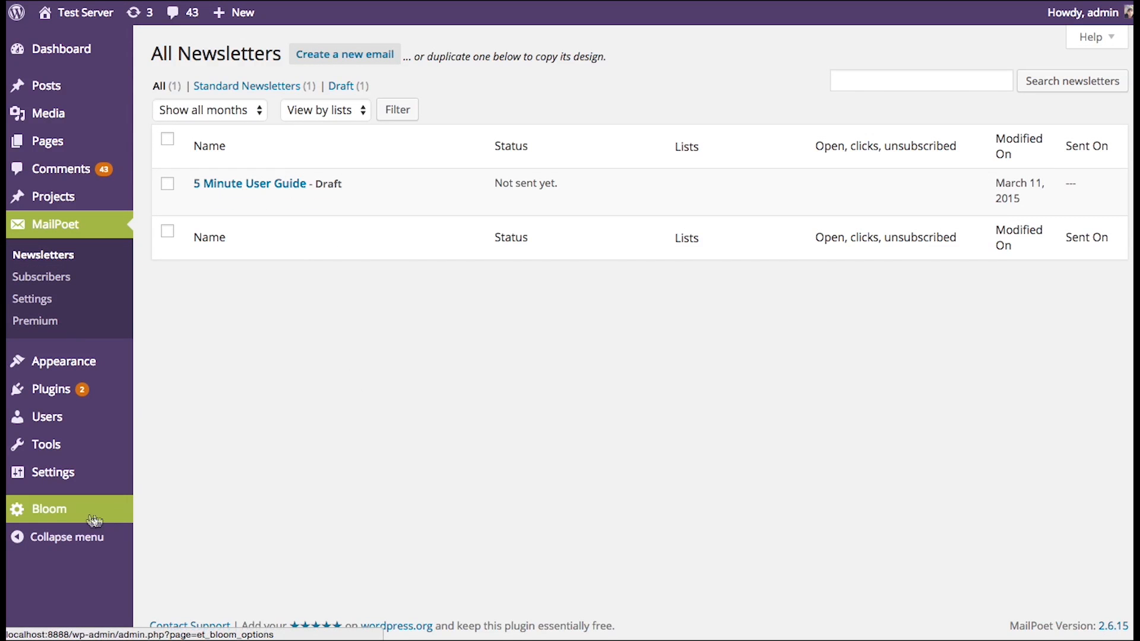
{"action": "mouse_move", "coordinate": [49, 509]}
{"action": "left_click", "coordinate": [202, 494]}
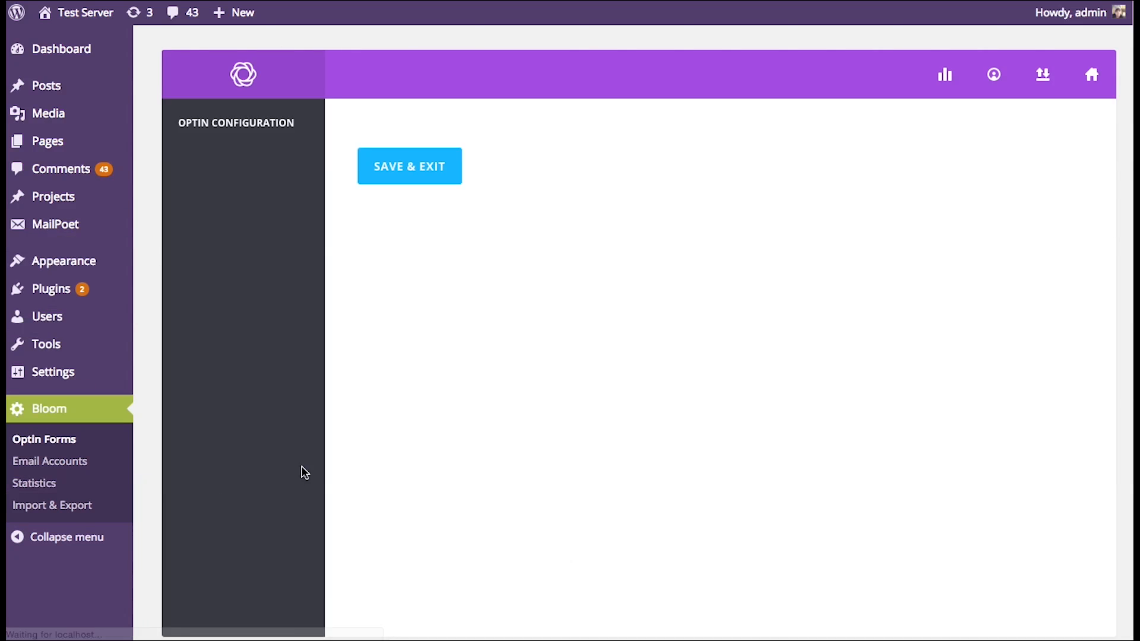
{"action": "left_click", "coordinate": [995, 72]}
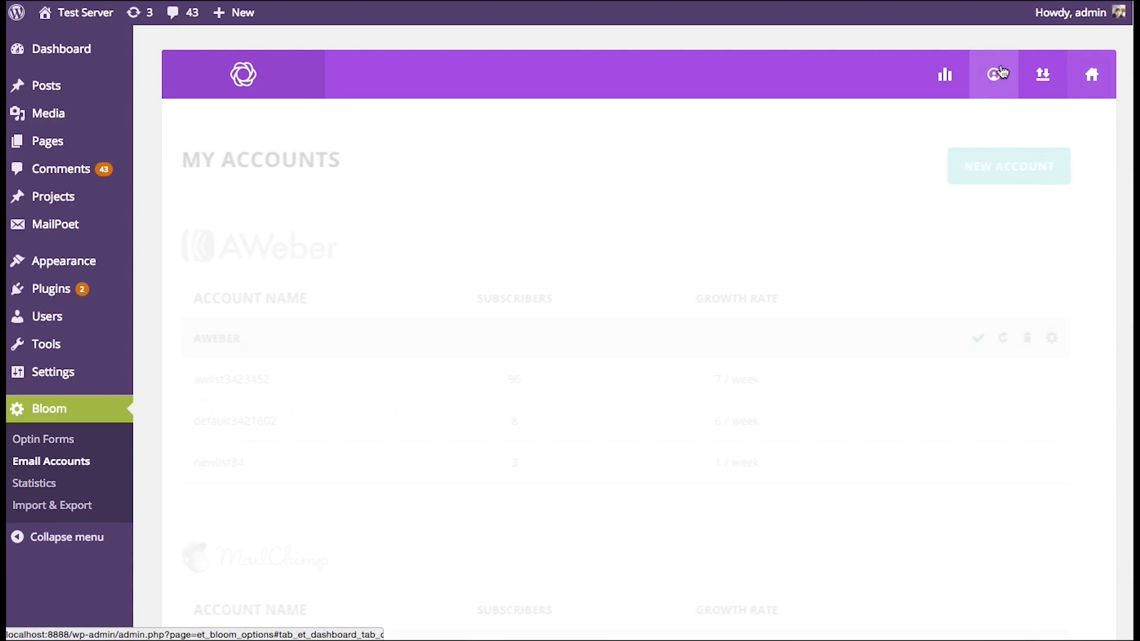
{"action": "left_click", "coordinate": [988, 176]}
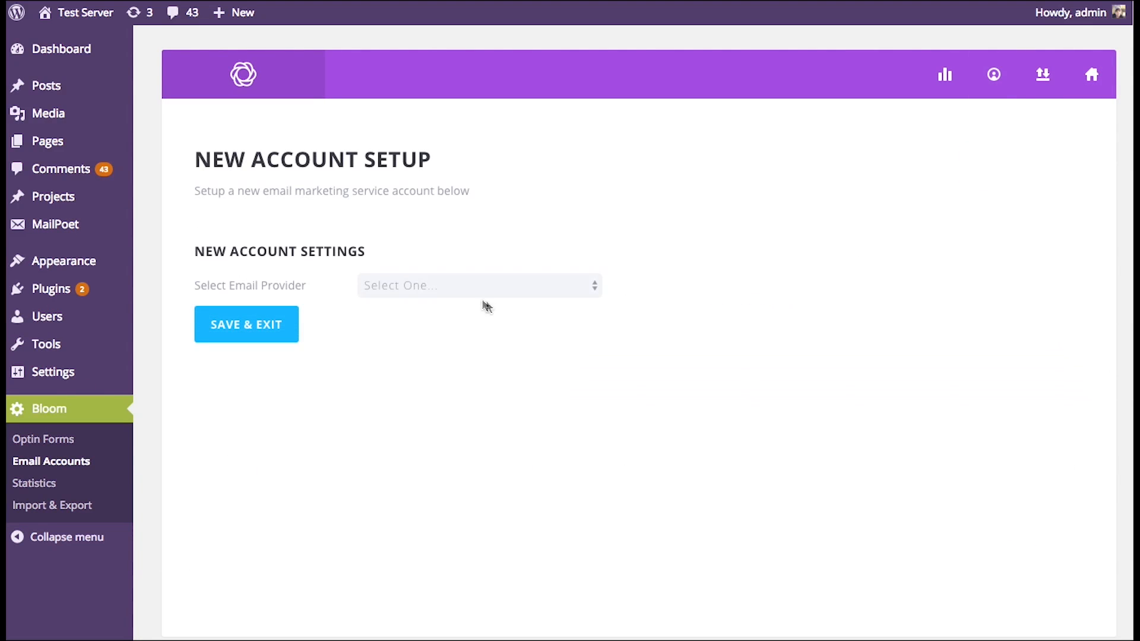
{"action": "left_click", "coordinate": [490, 292]}
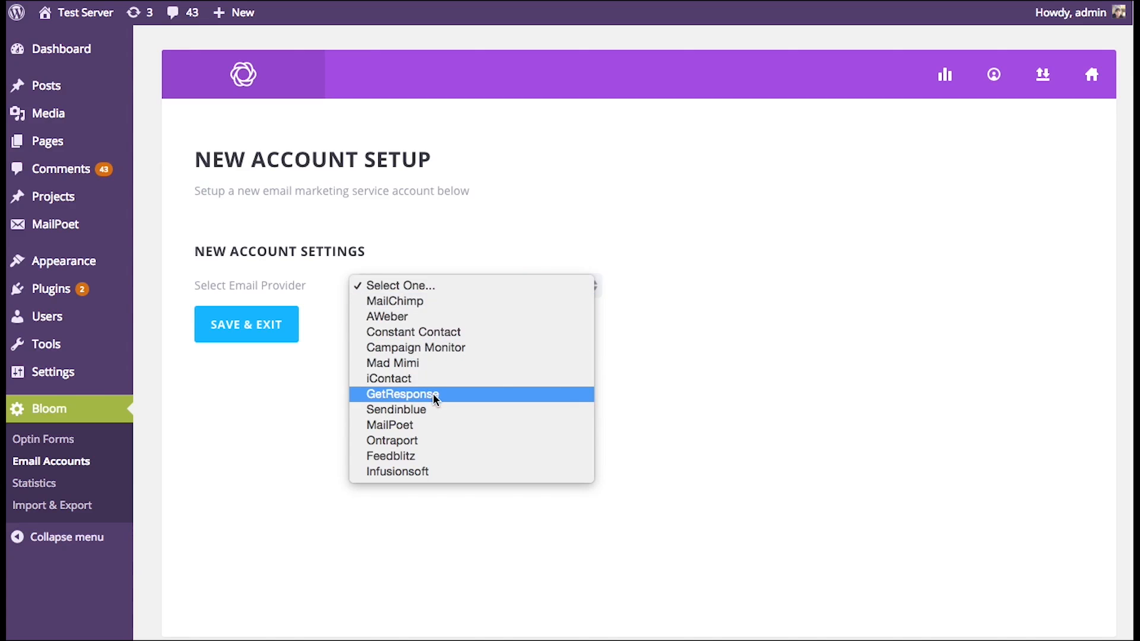
{"action": "left_click", "coordinate": [423, 426]}
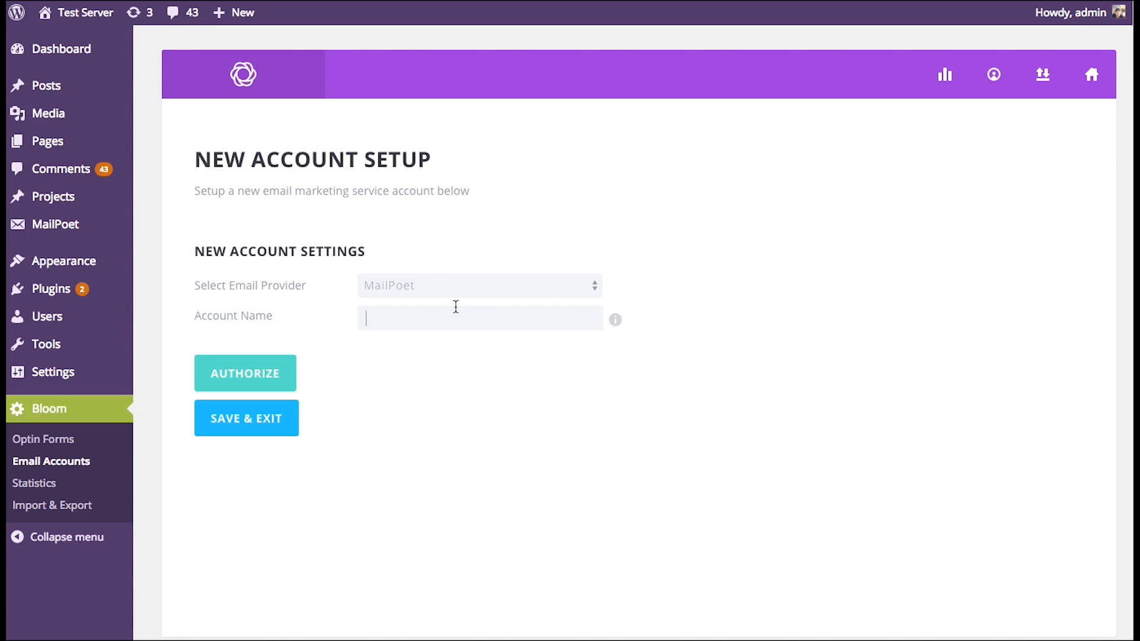
Name the new account MailPoet, authorize it and save it, and check its entry among the connected accounts.
{"action": "type", "text": "MailPoet"}
{"action": "left_click", "coordinate": [254, 380]}
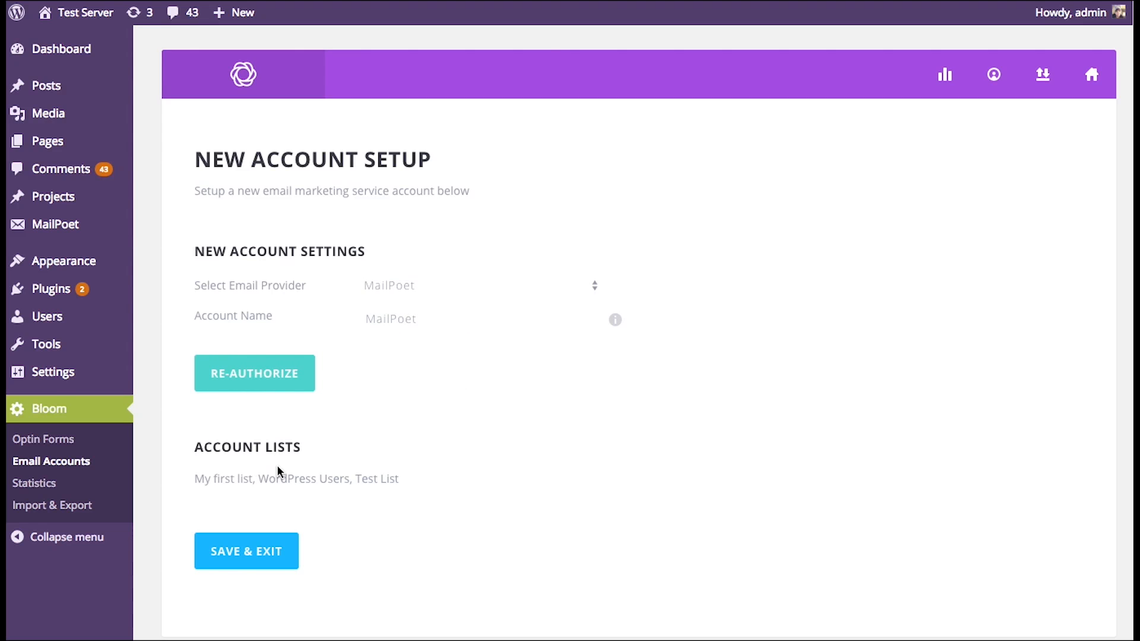
{"action": "left_click", "coordinate": [271, 552]}
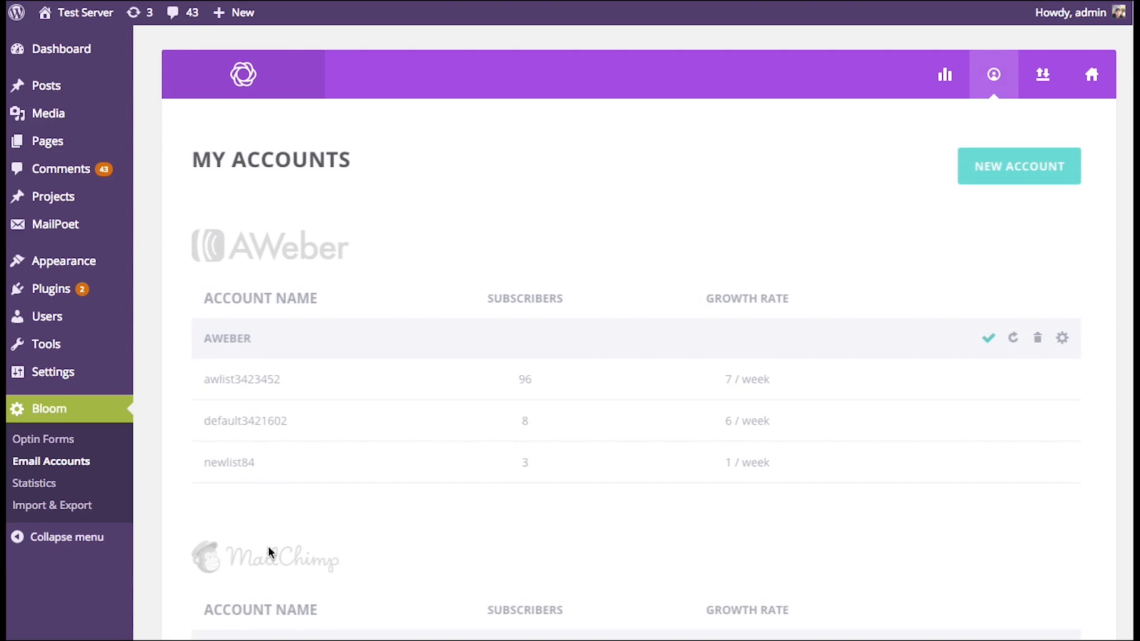
{"action": "scroll", "coordinate": [382, 438], "scroll_direction": "down", "scroll_amount": 12}
{"action": "scroll", "coordinate": [430, 419], "scroll_direction": "down", "scroll_amount": 10}
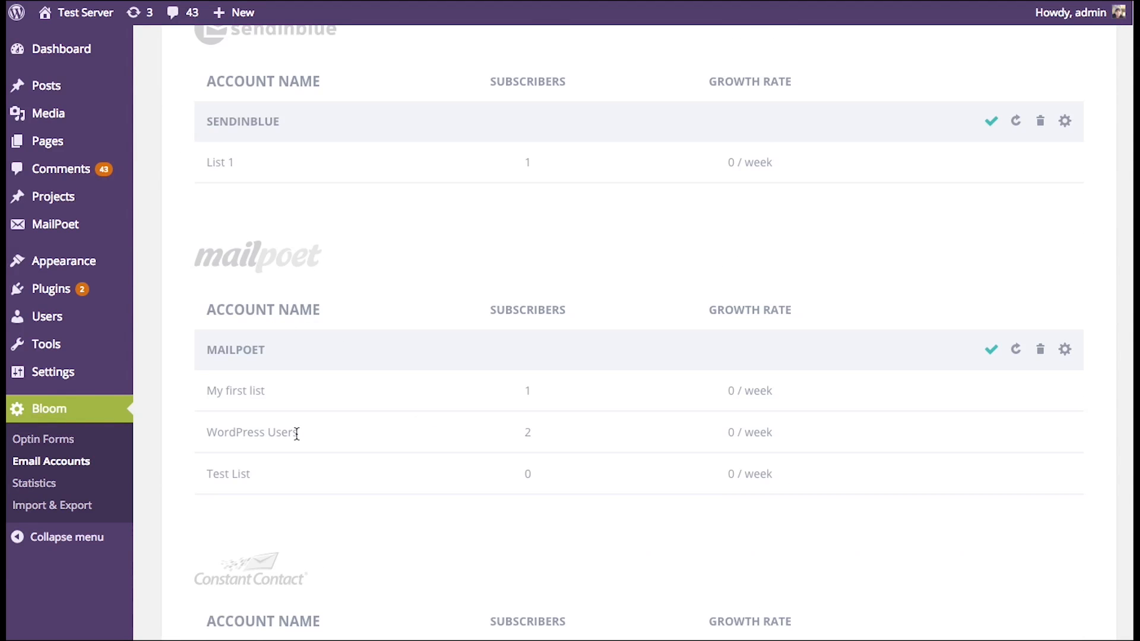
Start another new email account with Ontraport as its email provider.
{"action": "scroll", "coordinate": [712, 428], "scroll_direction": "up", "scroll_amount": 1}
{"action": "scroll", "coordinate": [712, 429], "scroll_direction": "up", "scroll_amount": 20}
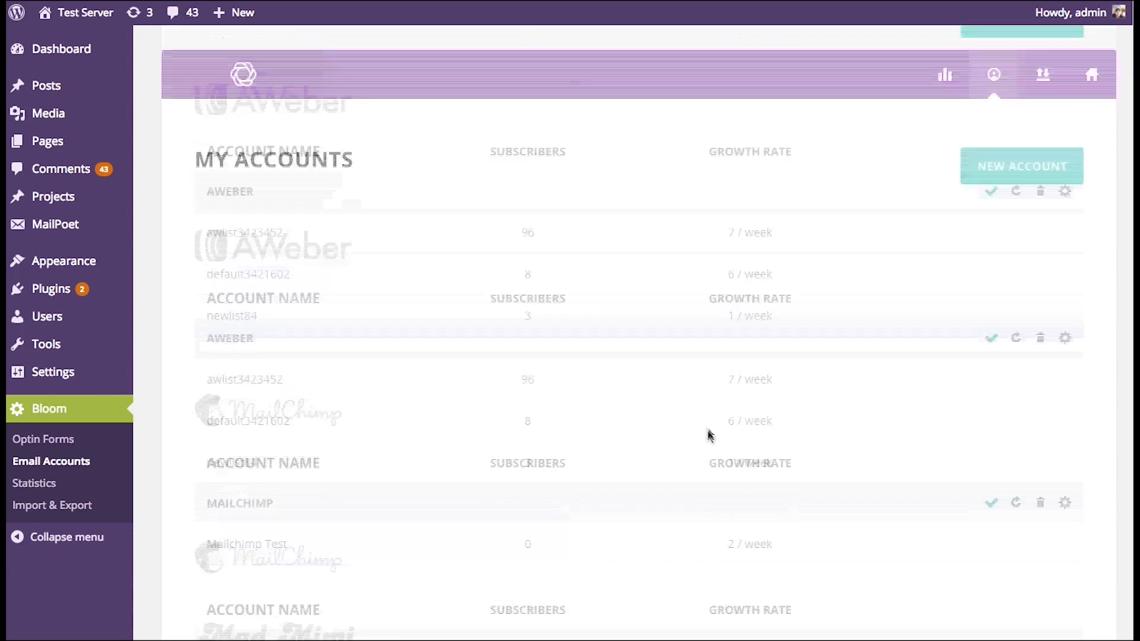
{"action": "left_click", "coordinate": [1019, 174]}
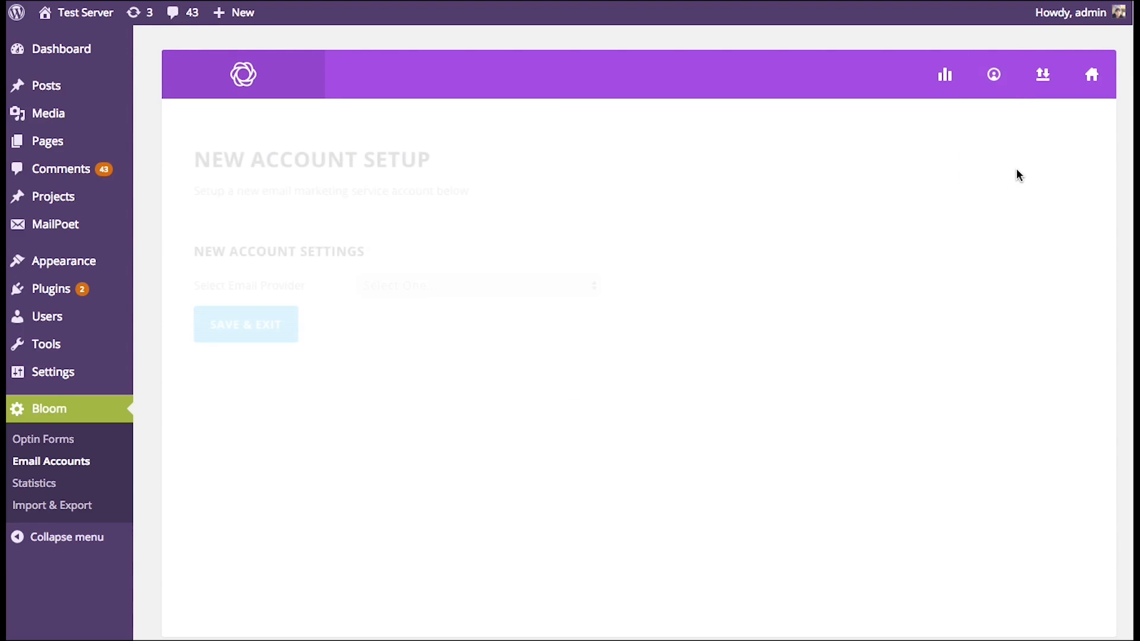
{"action": "left_click", "coordinate": [569, 290]}
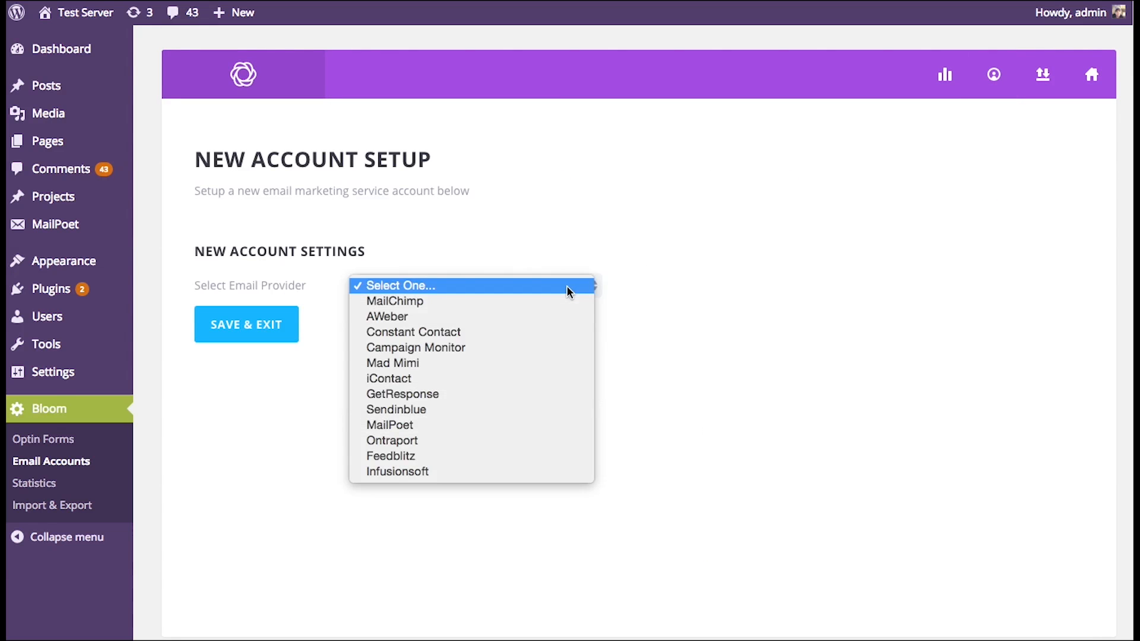
{"action": "left_click", "coordinate": [438, 439]}
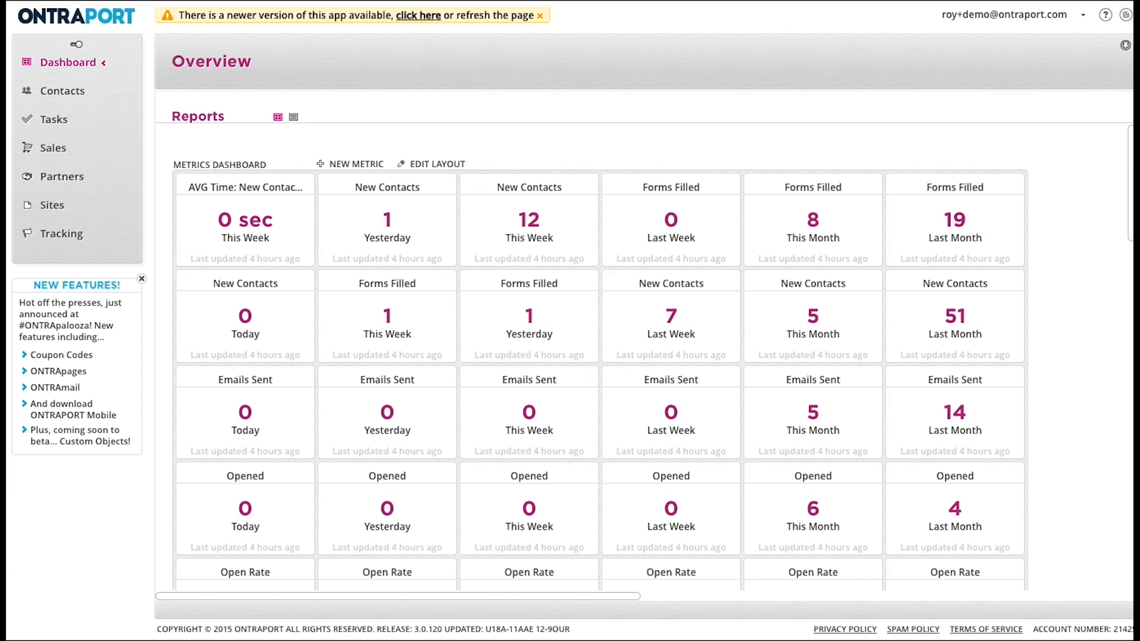
Switch to Ontraport, open the API key manager in its administration tools and start a new API key.
{"action": "left_click", "coordinate": [1079, 19]}
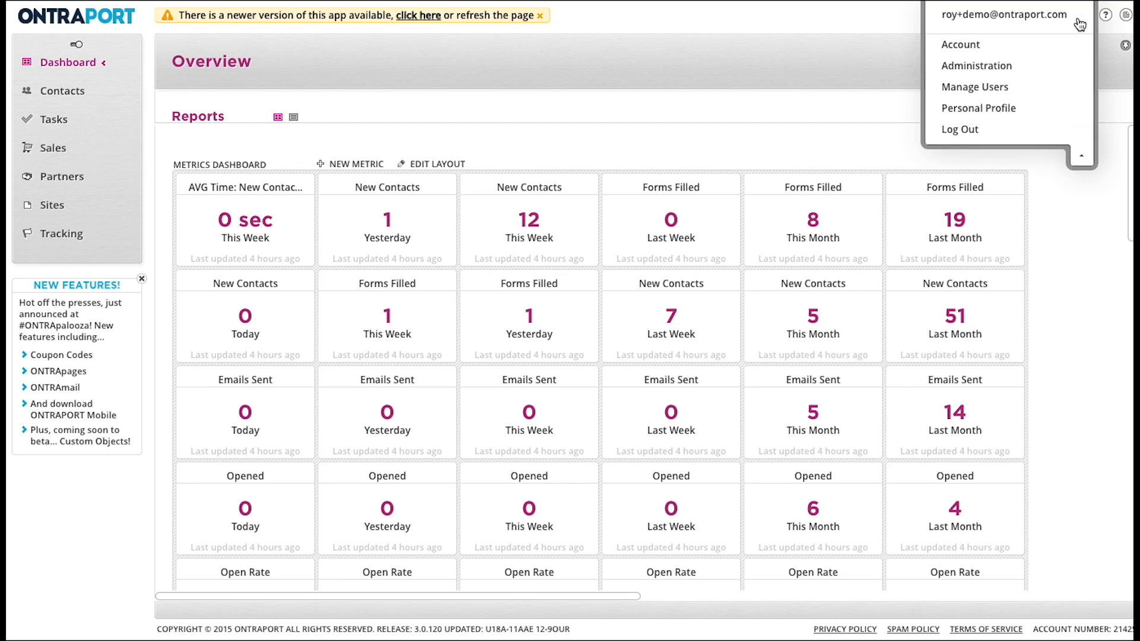
{"action": "left_click", "coordinate": [997, 67]}
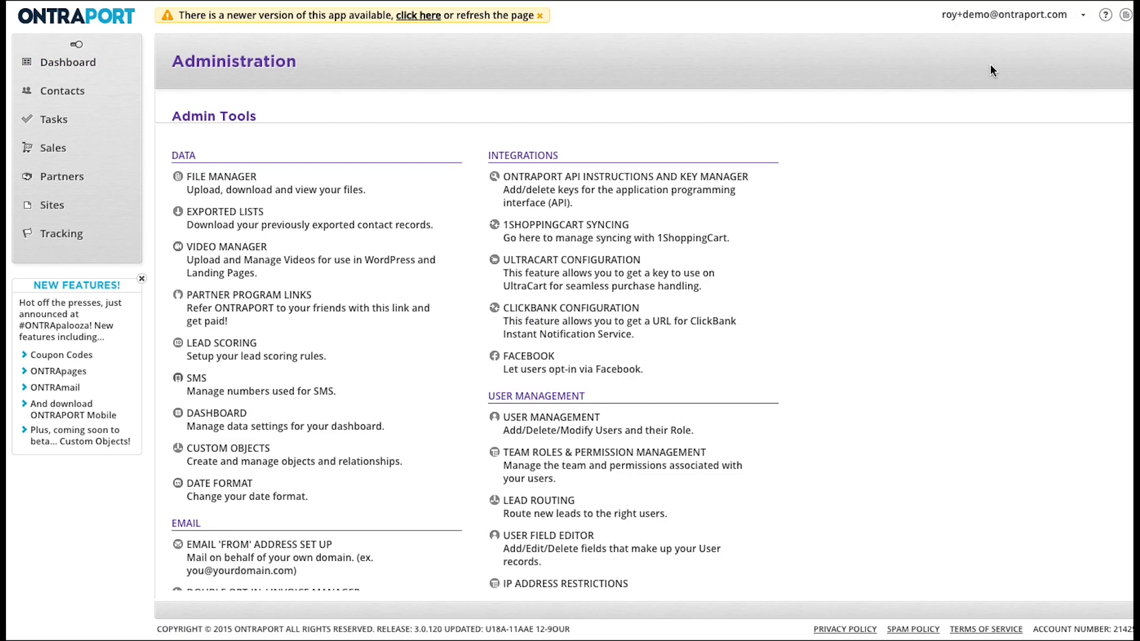
{"action": "left_click", "coordinate": [557, 189]}
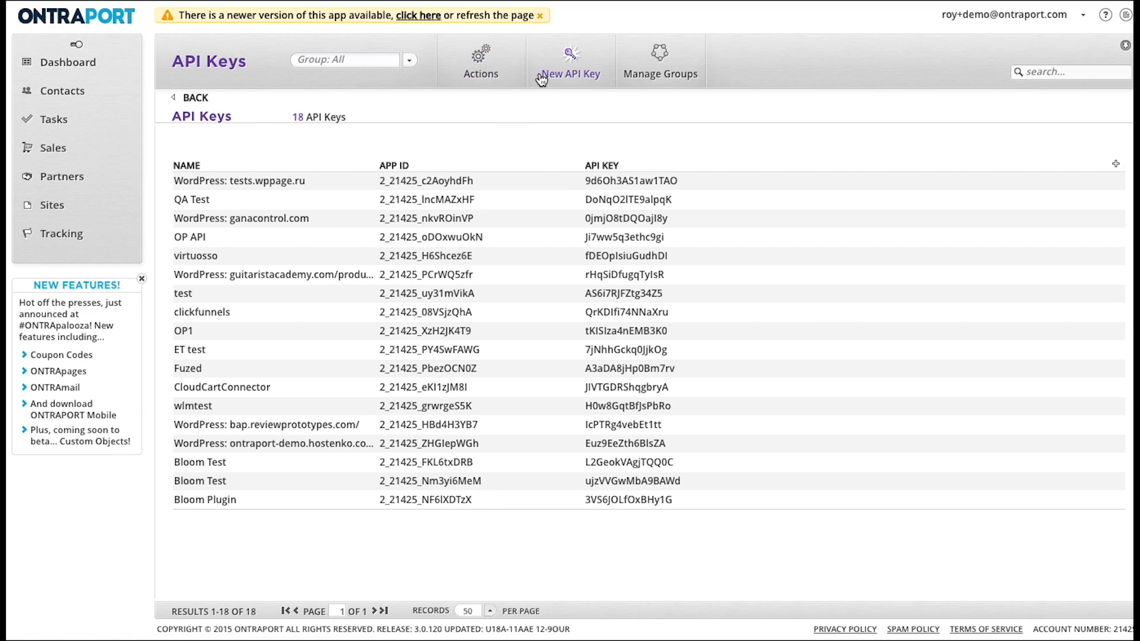
{"action": "left_click", "coordinate": [571, 65]}
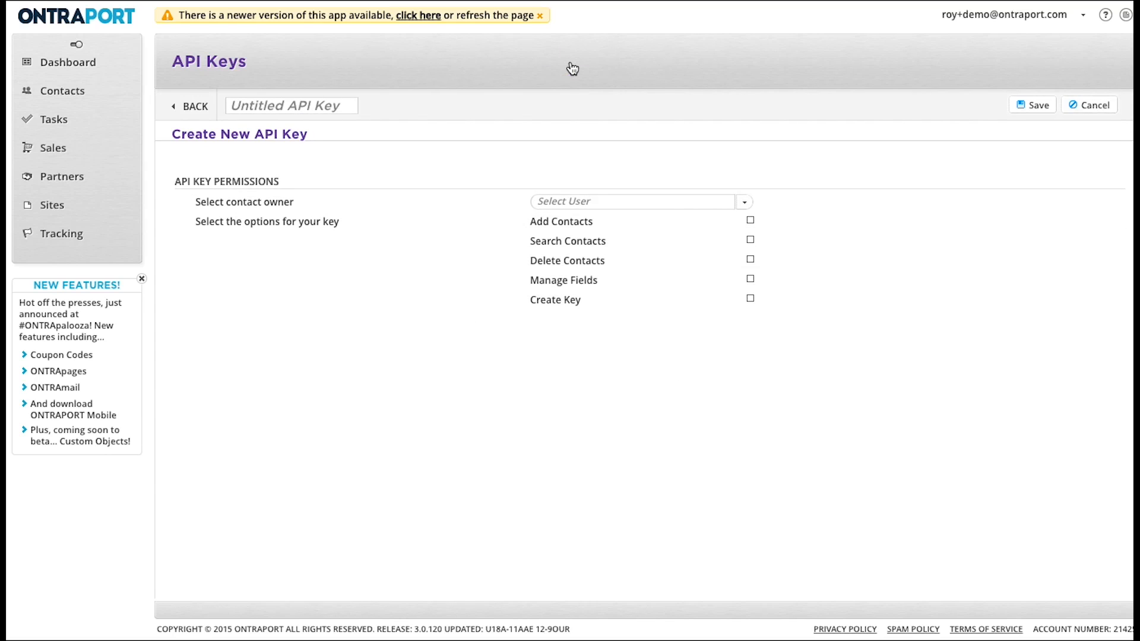
Name the API key "Bloom Test Plugin", choose a contact owner, allow Add Contacts and save the key.
{"action": "left_click", "coordinate": [299, 112]}
{"action": "type", "text": "Bloo"}
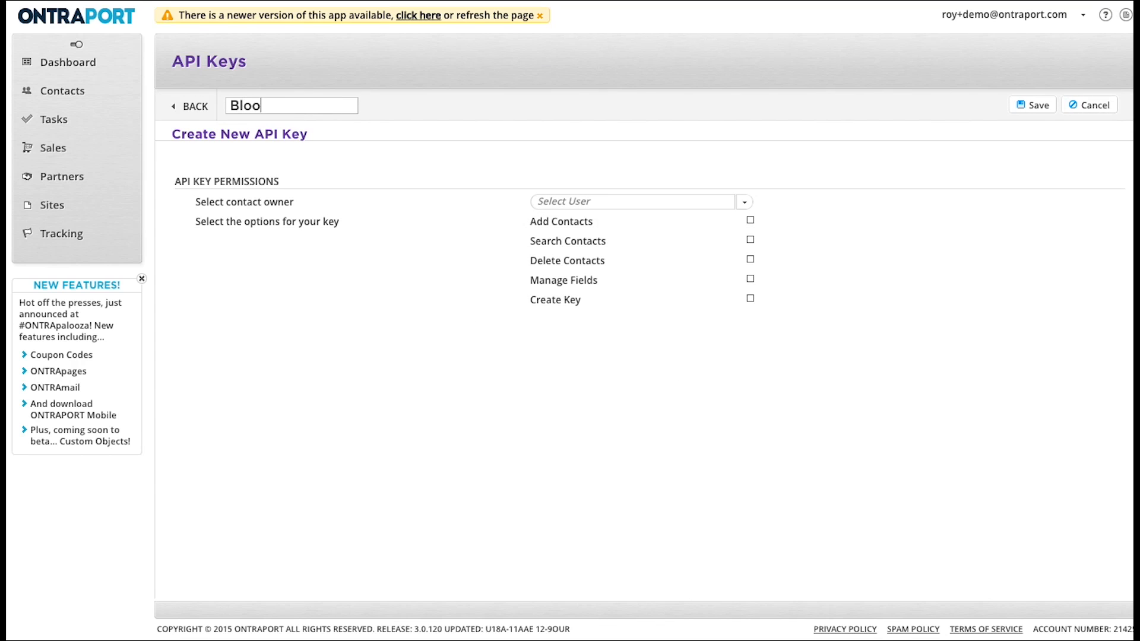
{"action": "type", "text": "m Test Plugin"}
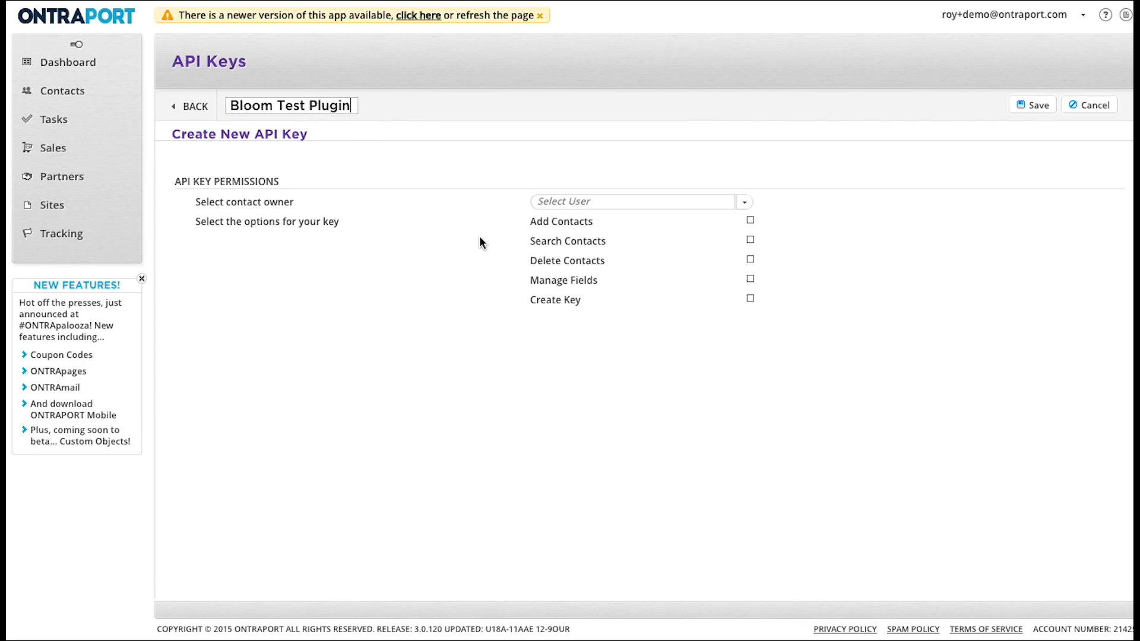
{"action": "left_click", "coordinate": [665, 203]}
{"action": "left_click", "coordinate": [588, 222]}
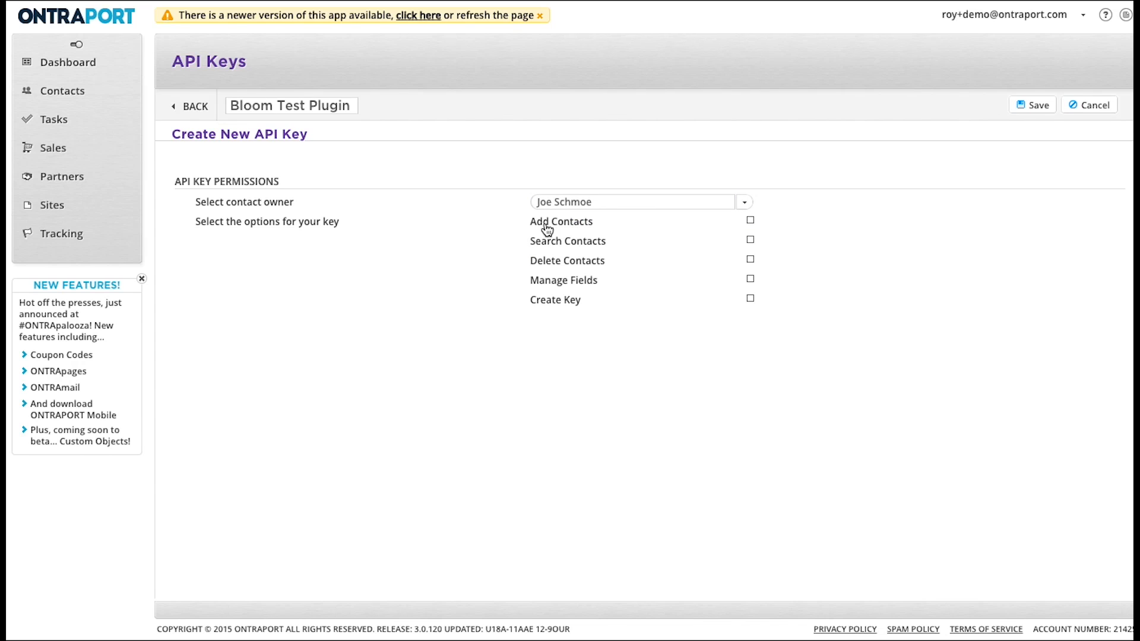
{"action": "left_click", "coordinate": [750, 220]}
{"action": "left_click", "coordinate": [1033, 106]}
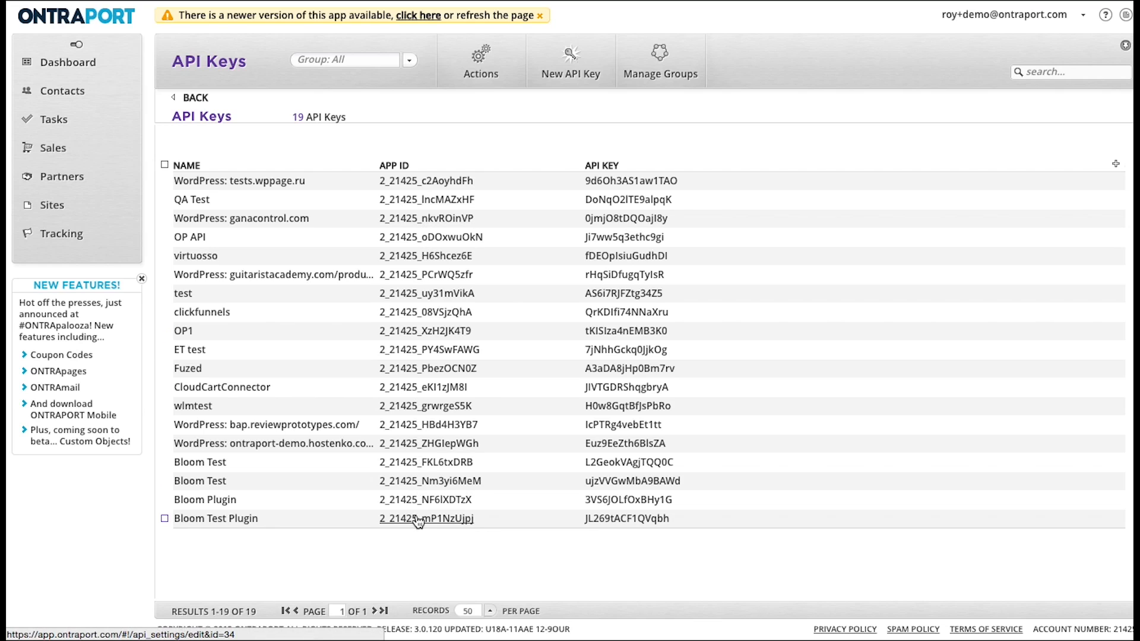
Copy the Bloom Test Plugin key's APP ID and API key from Ontraport into the matching fields of Bloom's new account.
{"action": "left_click_drag", "start_coordinate": [475, 526], "coordinate": [382, 529]}
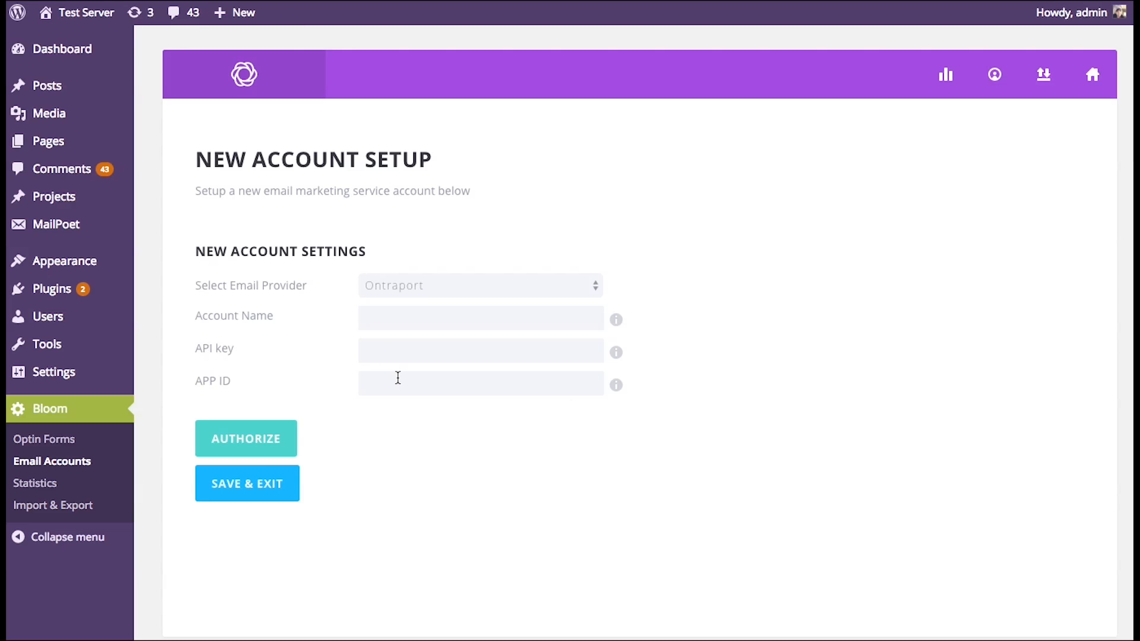
{"action": "left_click", "coordinate": [398, 377]}
{"action": "key", "text": "ctrl+v"}
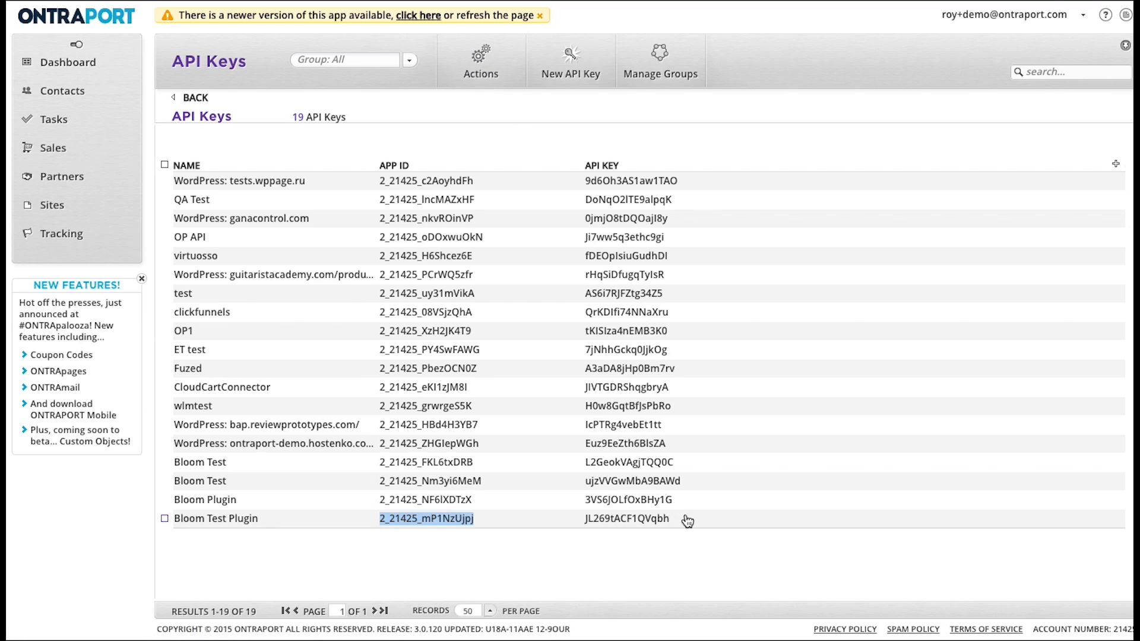
{"action": "left_click_drag", "start_coordinate": [681, 520], "coordinate": [580, 528]}
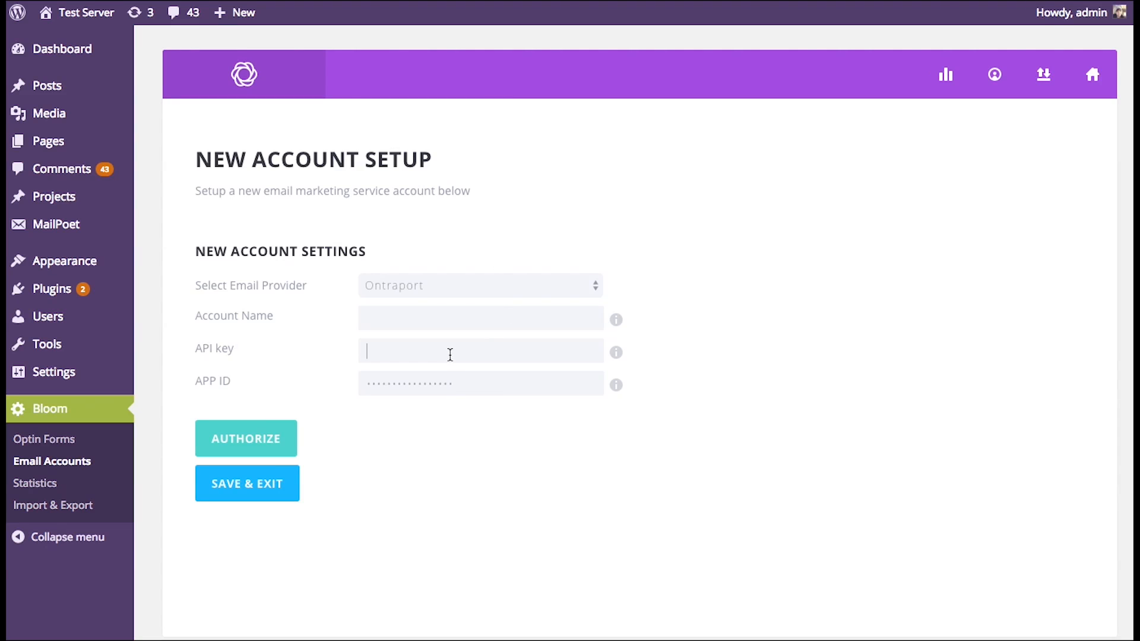
{"action": "key", "text": "ctrl+v"}
Authorize the account under the name Ontraport without storing the login in 1Password, save it and check its entry among the connected accounts.
{"action": "left_click", "coordinate": [282, 439]}
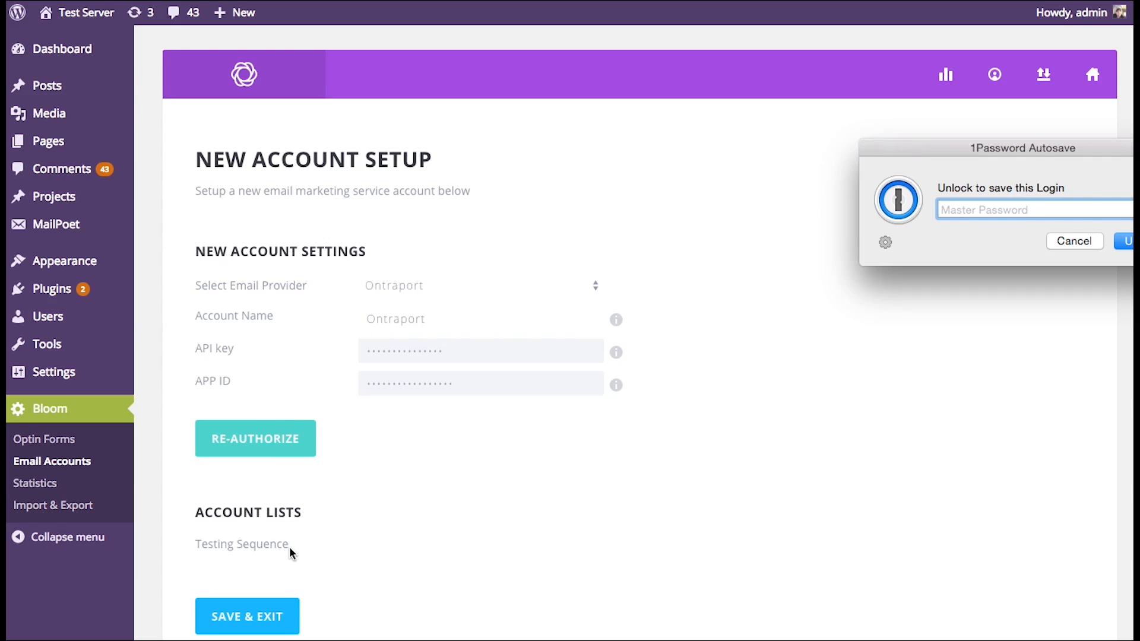
{"action": "left_click", "coordinate": [1057, 241]}
{"action": "scroll", "coordinate": [819, 363], "scroll_direction": "down", "scroll_amount": 1}
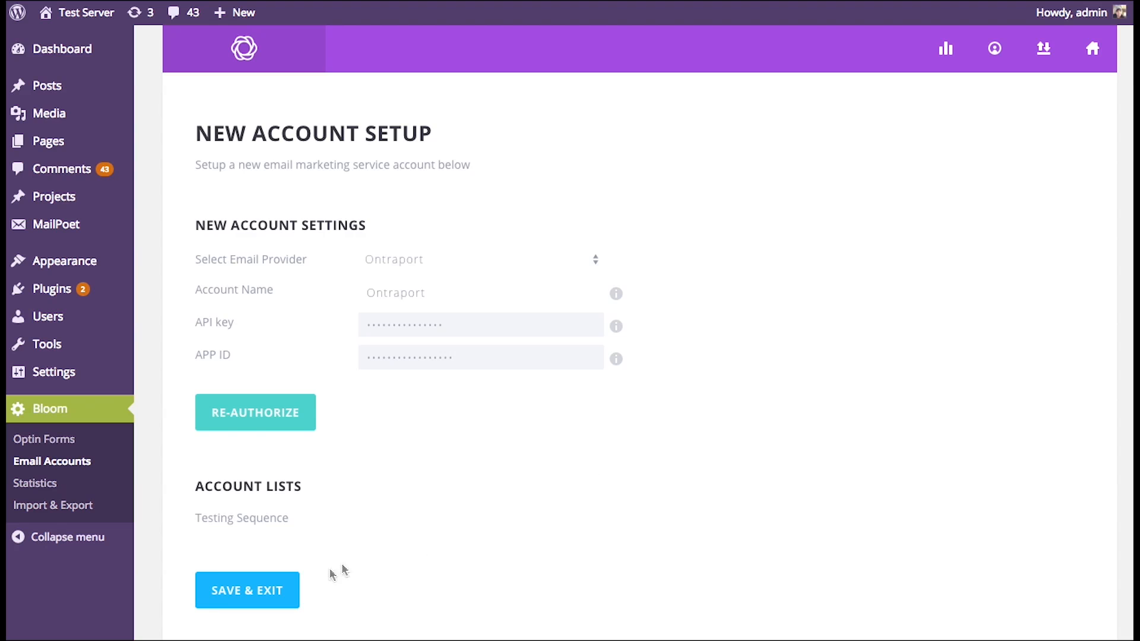
{"action": "left_click", "coordinate": [270, 598]}
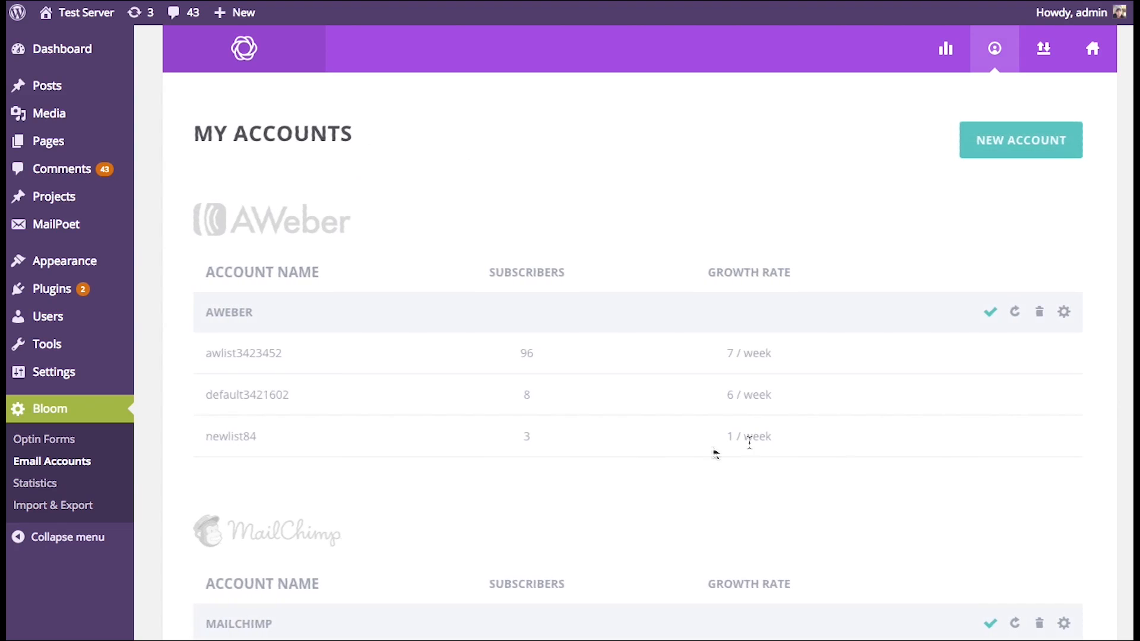
{"action": "scroll", "coordinate": [800, 329], "scroll_direction": "down", "scroll_amount": 10}
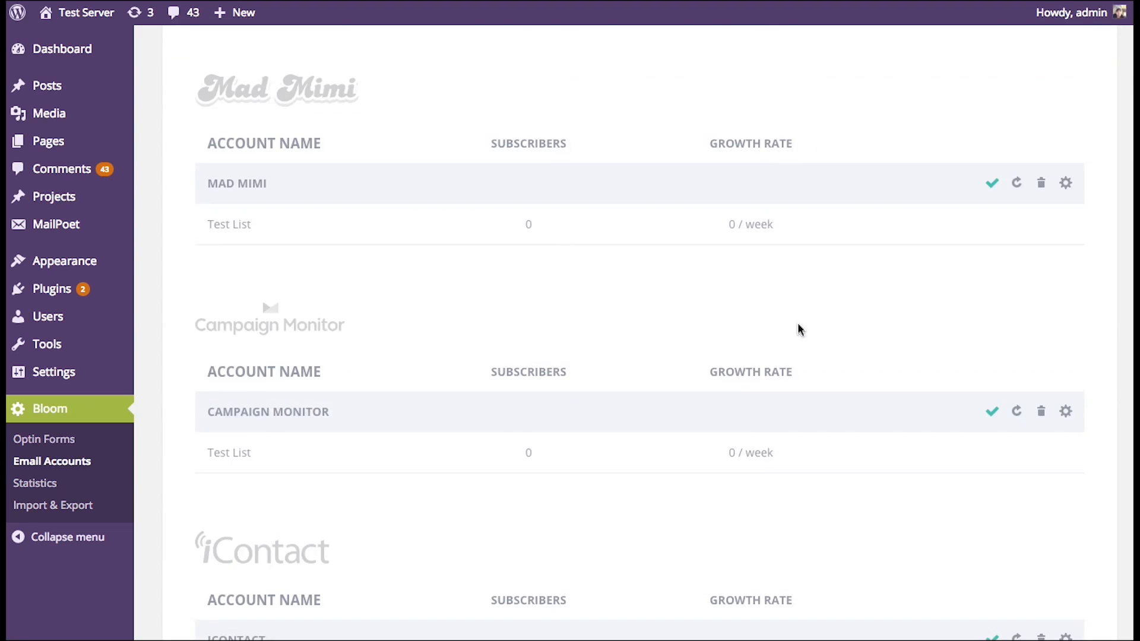
{"action": "scroll", "coordinate": [796, 330], "scroll_direction": "down", "scroll_amount": 15}
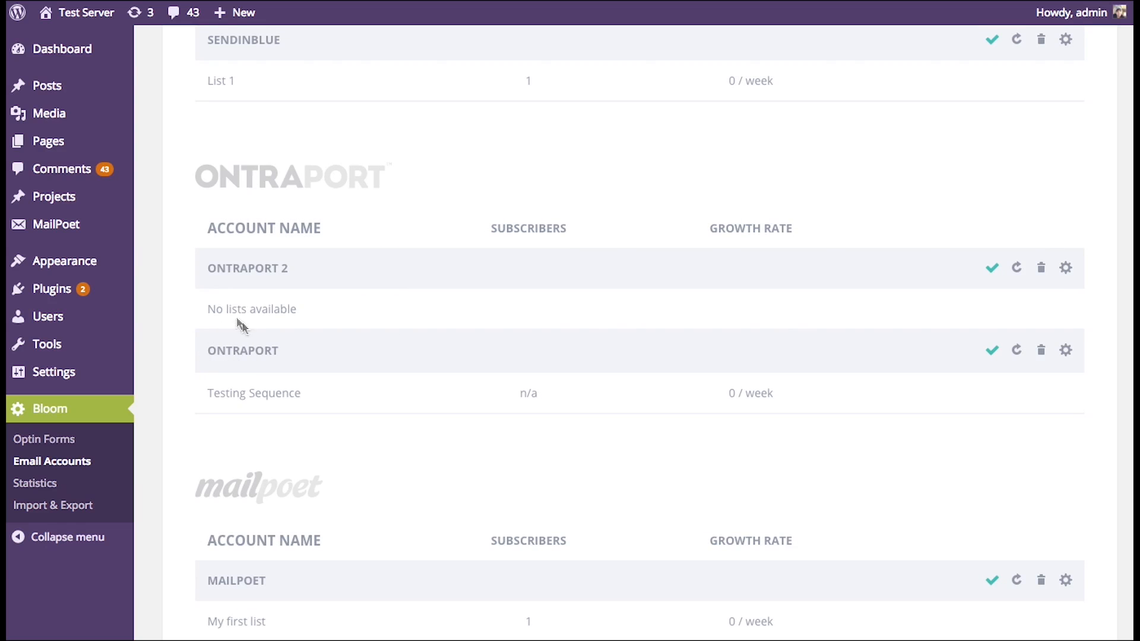
Start another new email account with Feedblitz as its email provider, declining the 1Password offer to save the login.
{"action": "scroll", "coordinate": [466, 380], "scroll_direction": "up", "scroll_amount": 15}
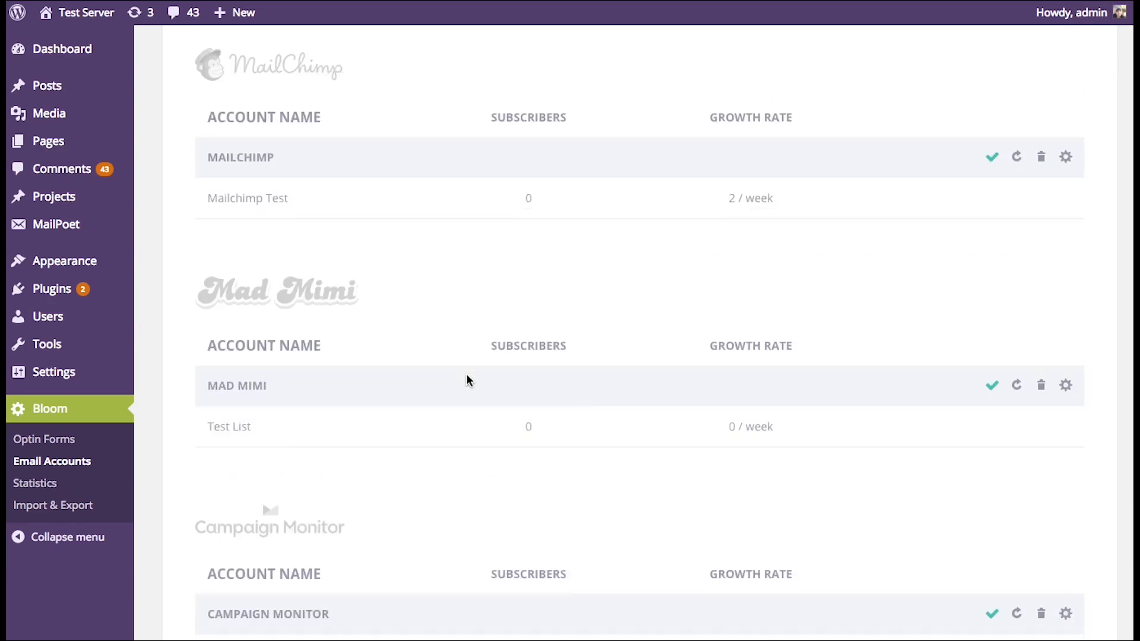
{"action": "left_click", "coordinate": [1022, 173]}
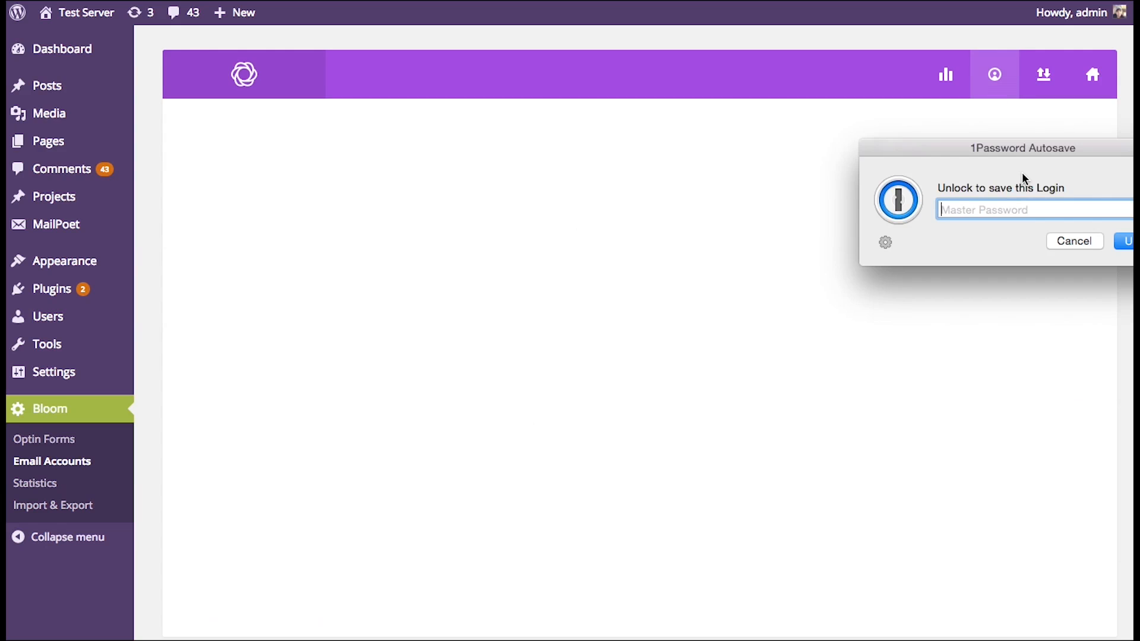
{"action": "left_click", "coordinate": [1068, 242]}
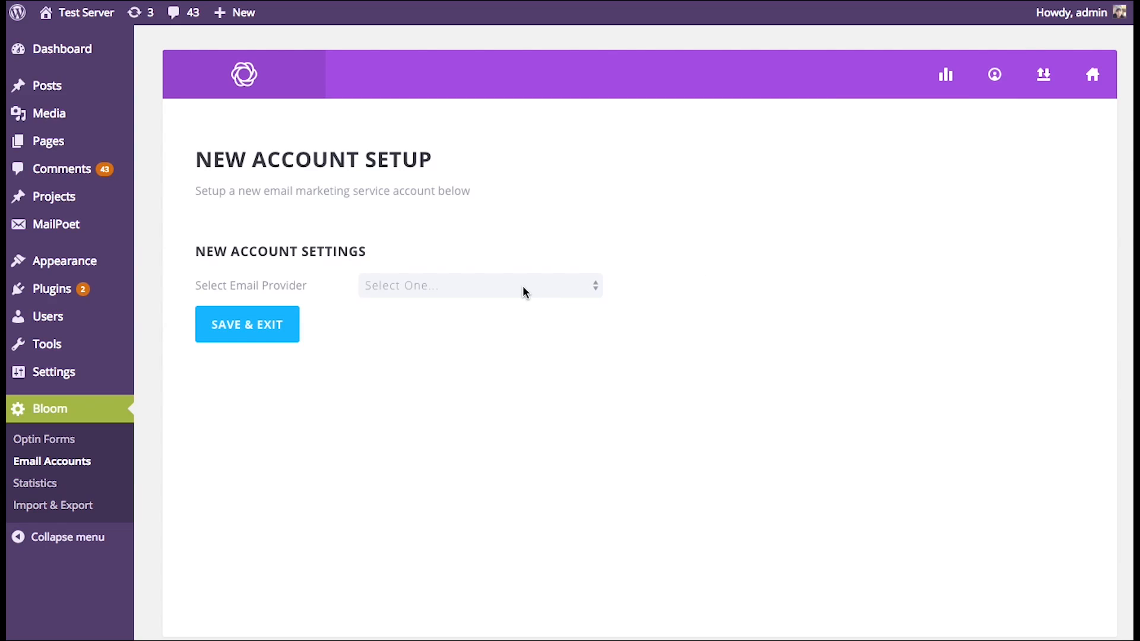
{"action": "left_click", "coordinate": [546, 288]}
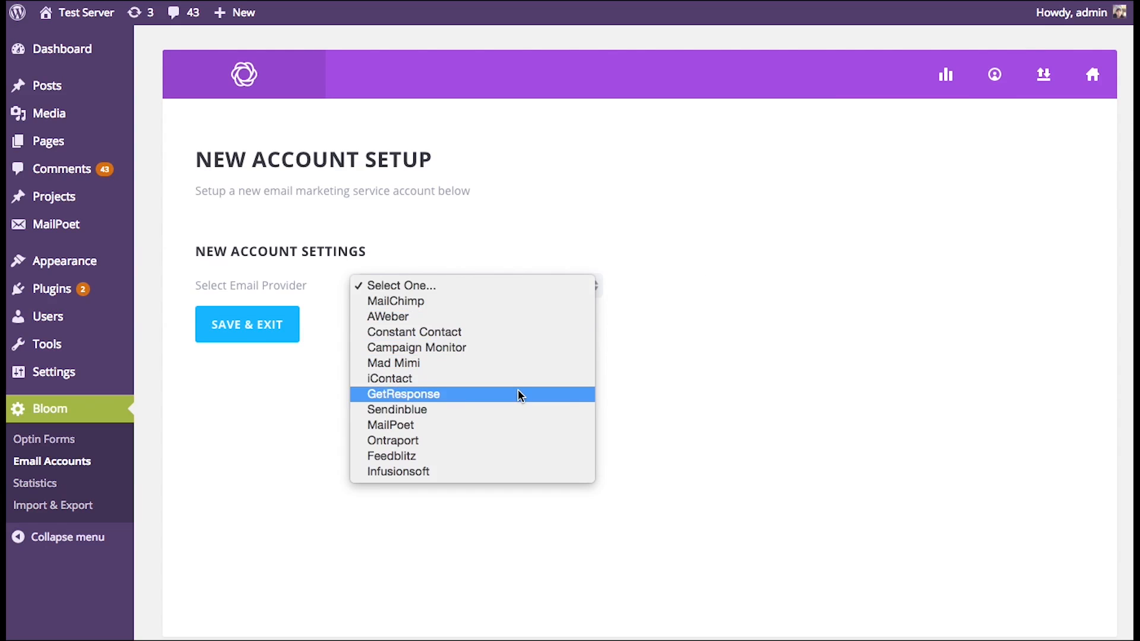
{"action": "left_click", "coordinate": [432, 456]}
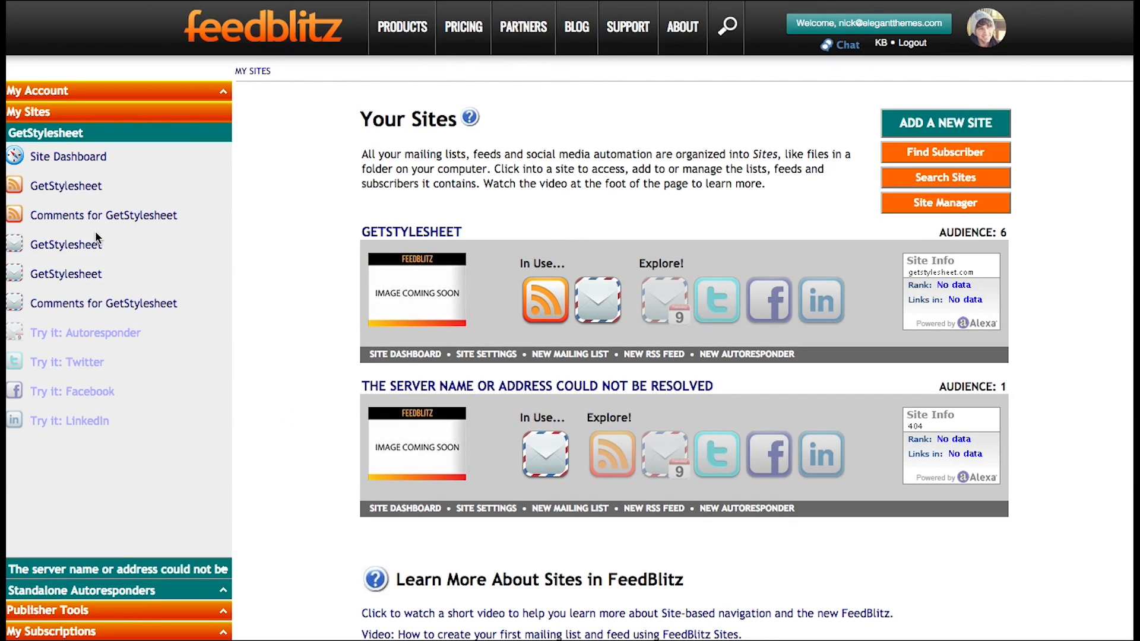
Copy the complete API key from FeedBlitz's API key management into Bloom's new account, named Feedblitz.
{"action": "left_click", "coordinate": [216, 94]}
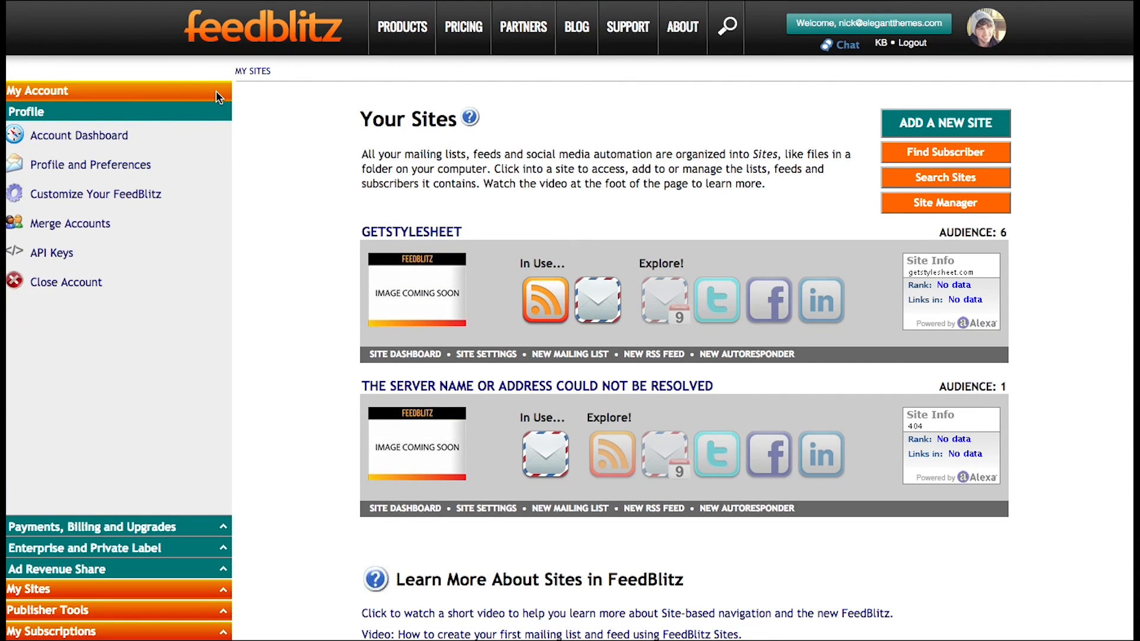
{"action": "left_click", "coordinate": [54, 262]}
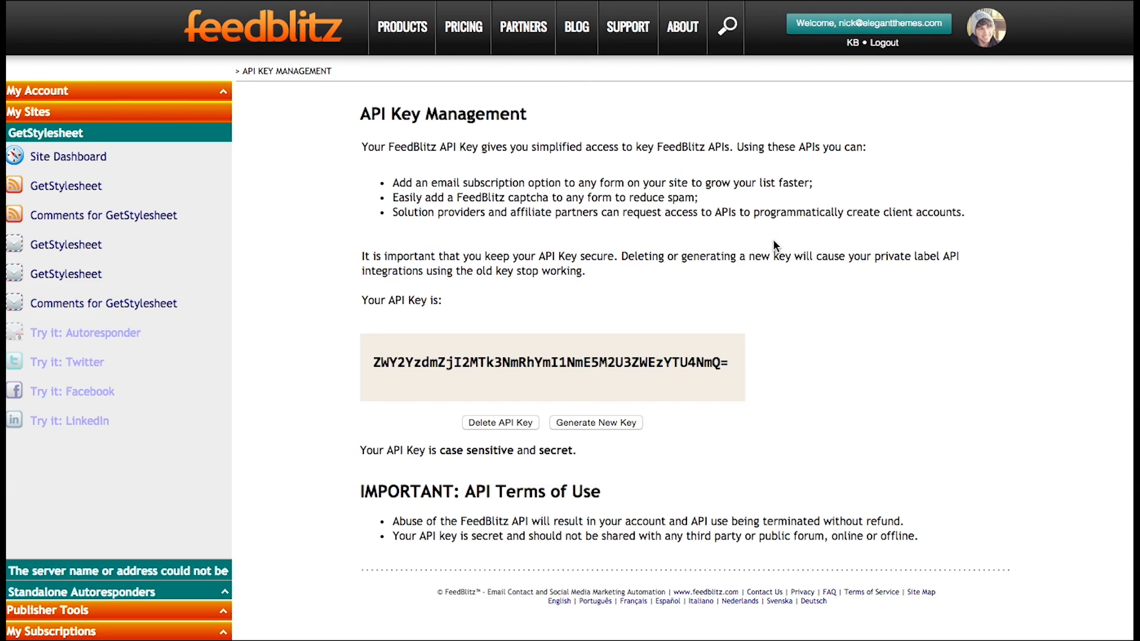
{"action": "double_click", "coordinate": [594, 367]}
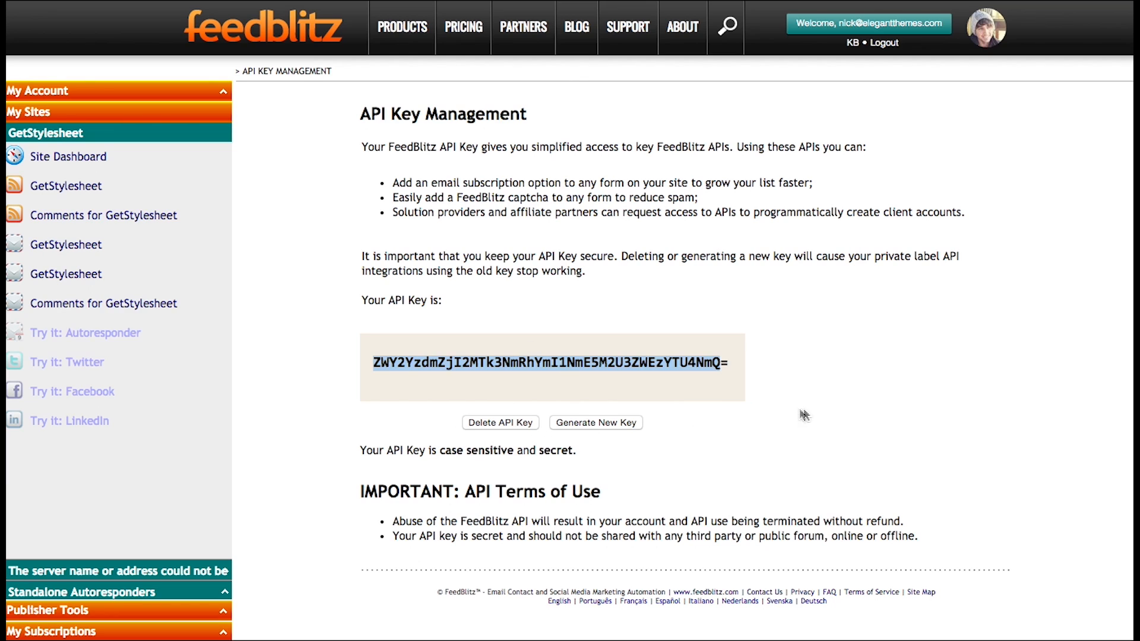
{"action": "left_click", "coordinate": [615, 360]}
{"action": "left_click_drag", "start_coordinate": [374, 363], "coordinate": [732, 364]}
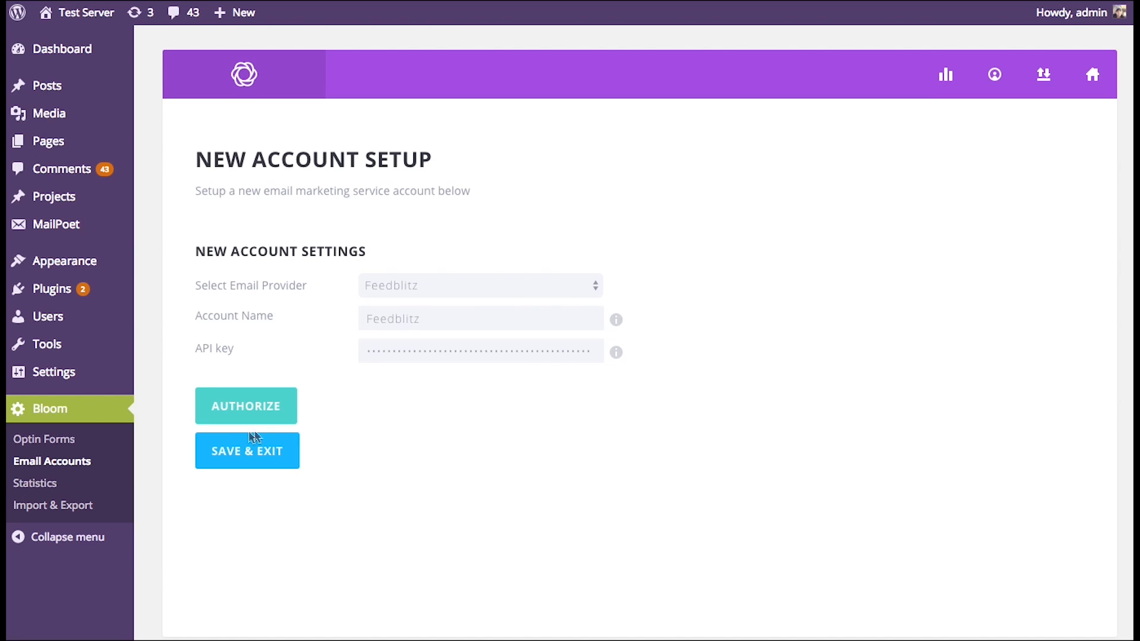
Authorize the Feedblitz account without storing the login in 1Password, save it and check its lists among the connected accounts.
{"action": "left_click", "coordinate": [257, 407]}
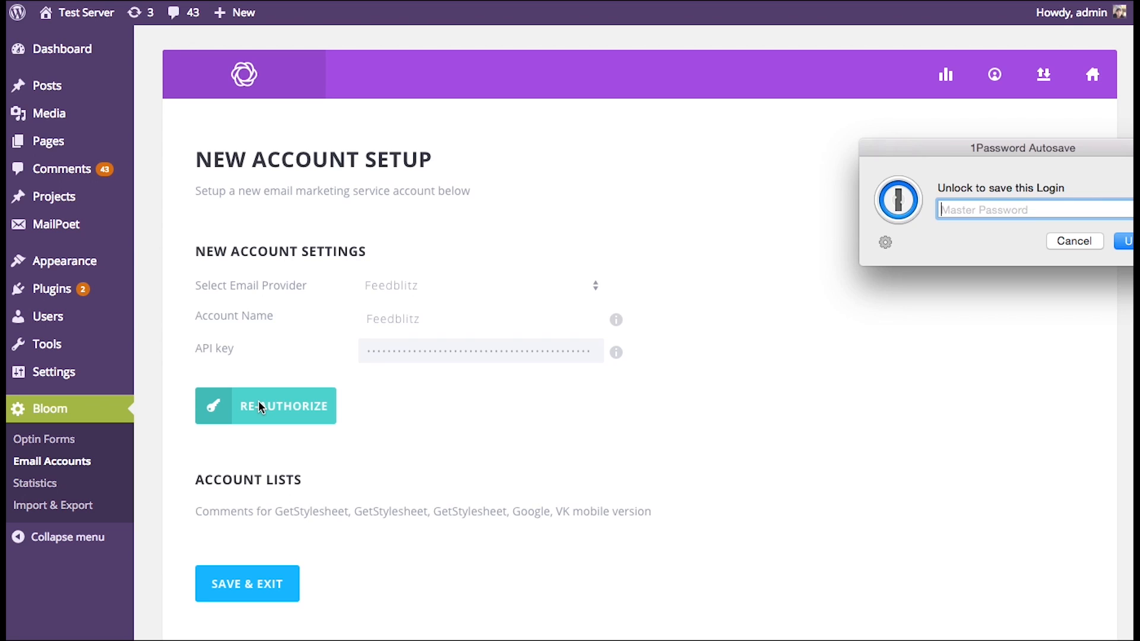
{"action": "left_click", "coordinate": [1061, 249]}
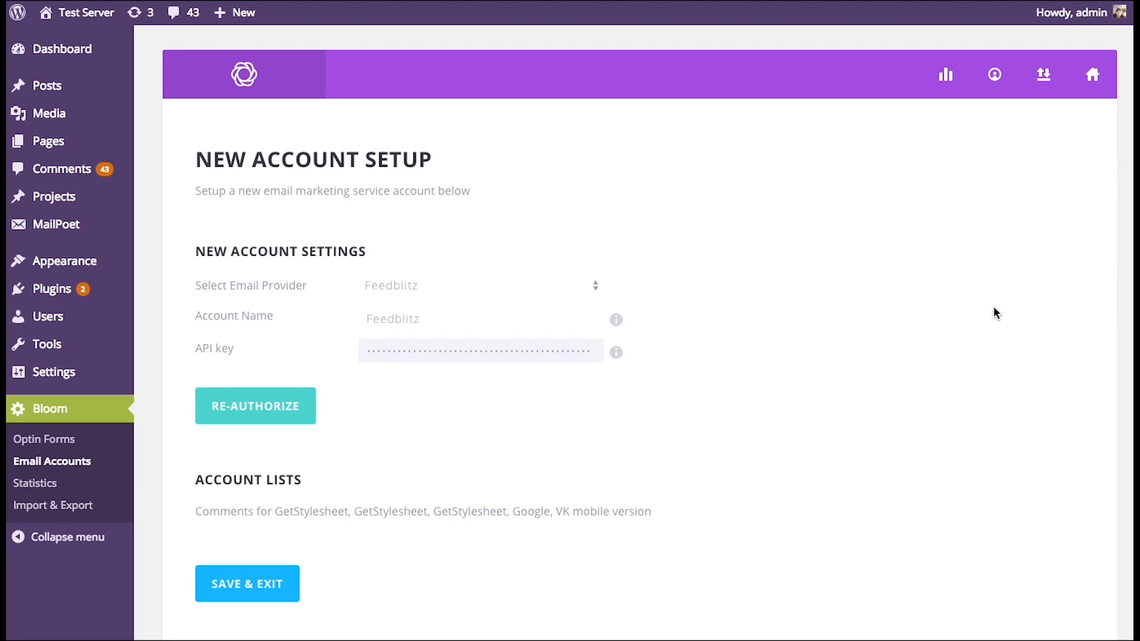
{"action": "left_click", "coordinate": [279, 593]}
{"action": "scroll", "coordinate": [432, 472], "scroll_direction": "down", "scroll_amount": 9}
{"action": "scroll", "coordinate": [432, 472], "scroll_direction": "down", "scroll_amount": 20}
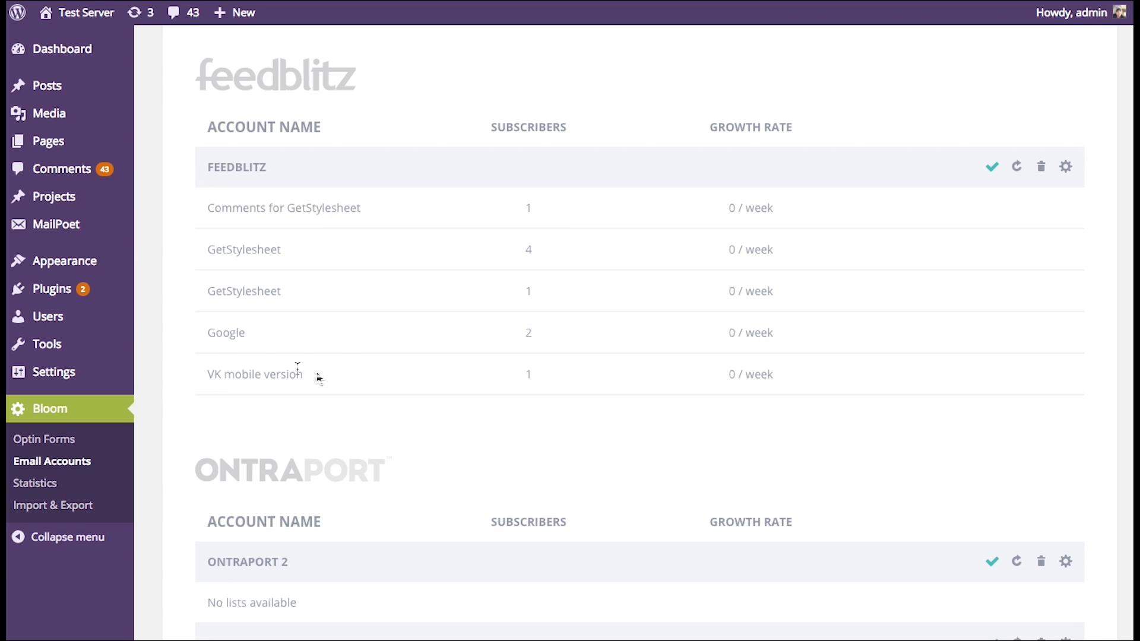
Start another new email account with Infusionsoft as its email provider, declining the 1Password offer to save the login.
{"action": "scroll", "coordinate": [418, 334], "scroll_direction": "up", "scroll_amount": 1}
{"action": "scroll", "coordinate": [418, 332], "scroll_direction": "up", "scroll_amount": 20}
{"action": "left_click", "coordinate": [1013, 170]}
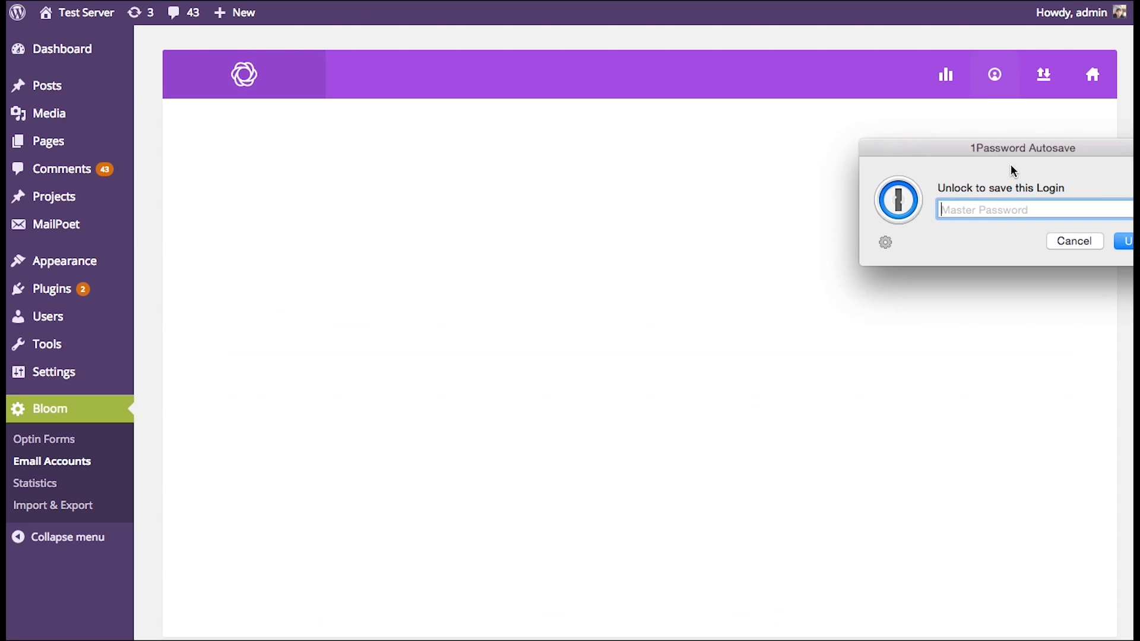
{"action": "left_click", "coordinate": [1075, 241]}
{"action": "left_click", "coordinate": [446, 289]}
{"action": "left_click", "coordinate": [428, 471]}
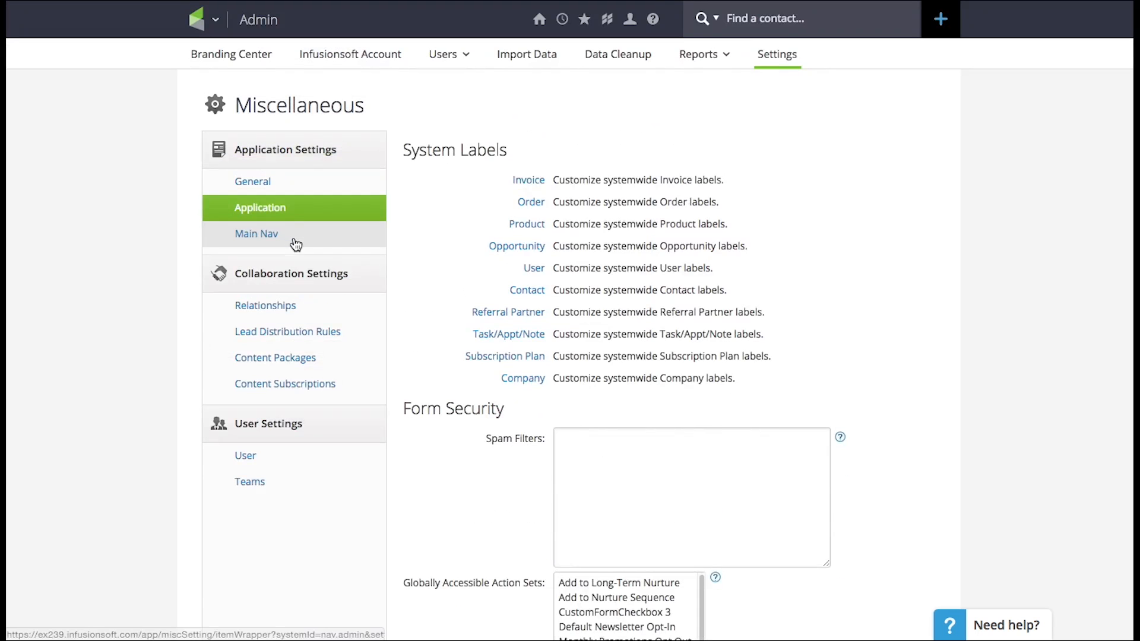
Copy the encrypted API key from Infusionsoft's application settings into the API key of Bloom's new account.
{"action": "left_click", "coordinate": [215, 21]}
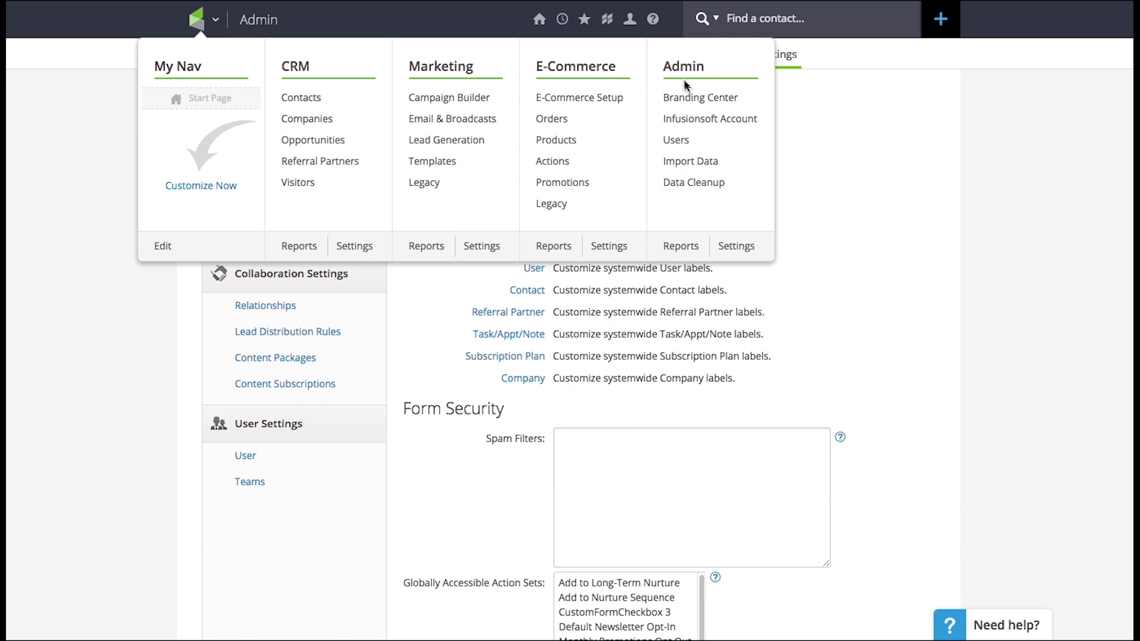
{"action": "left_click", "coordinate": [735, 247]}
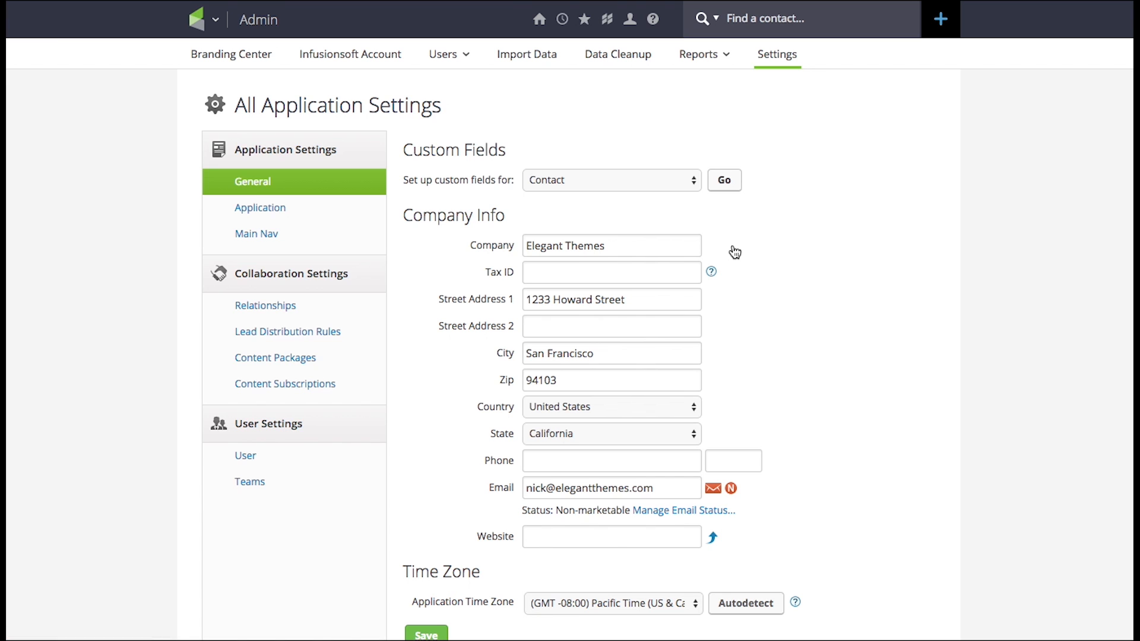
{"action": "left_click", "coordinate": [266, 213]}
{"action": "scroll", "coordinate": [903, 308], "scroll_direction": "down", "scroll_amount": 8}
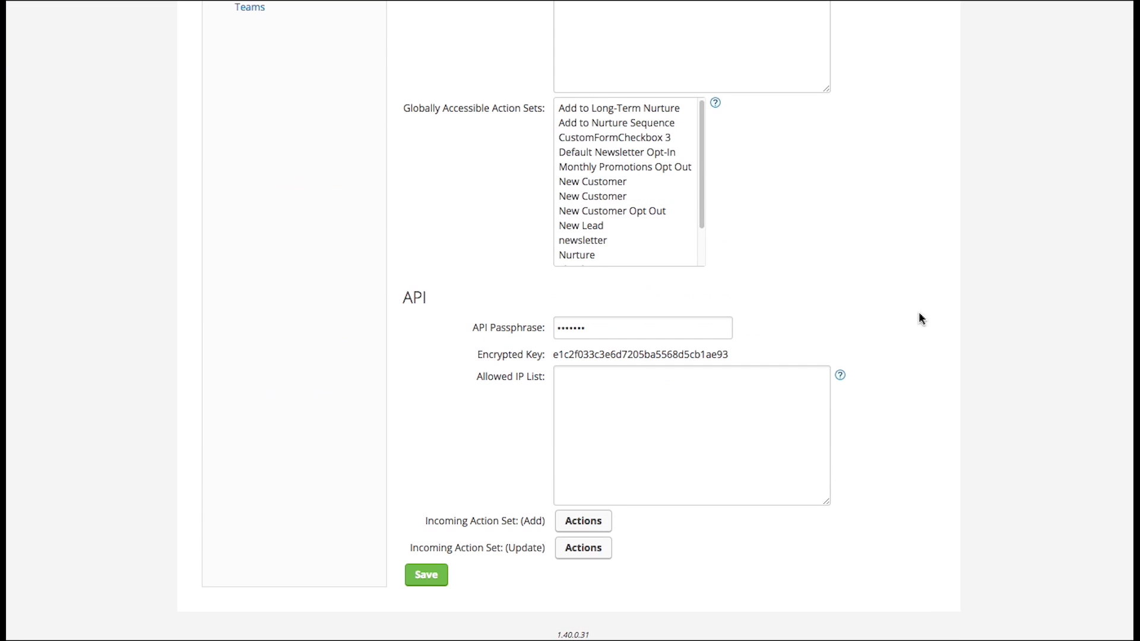
{"action": "double_click", "coordinate": [607, 355]}
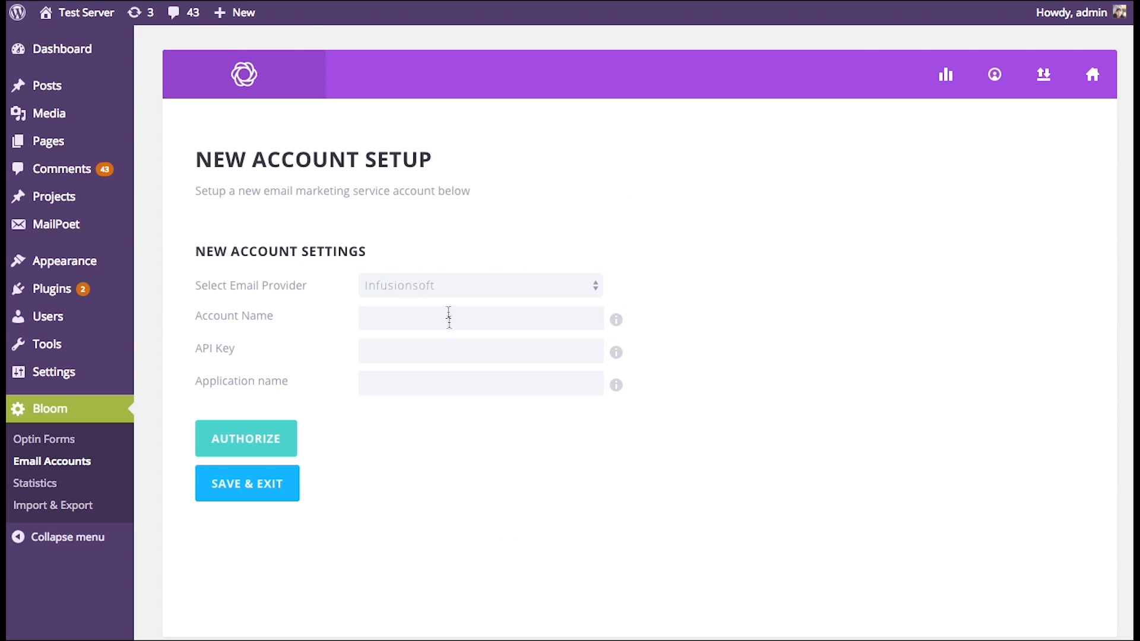
{"action": "left_click", "coordinate": [439, 340]}
{"action": "key", "text": "ctrl+v"}
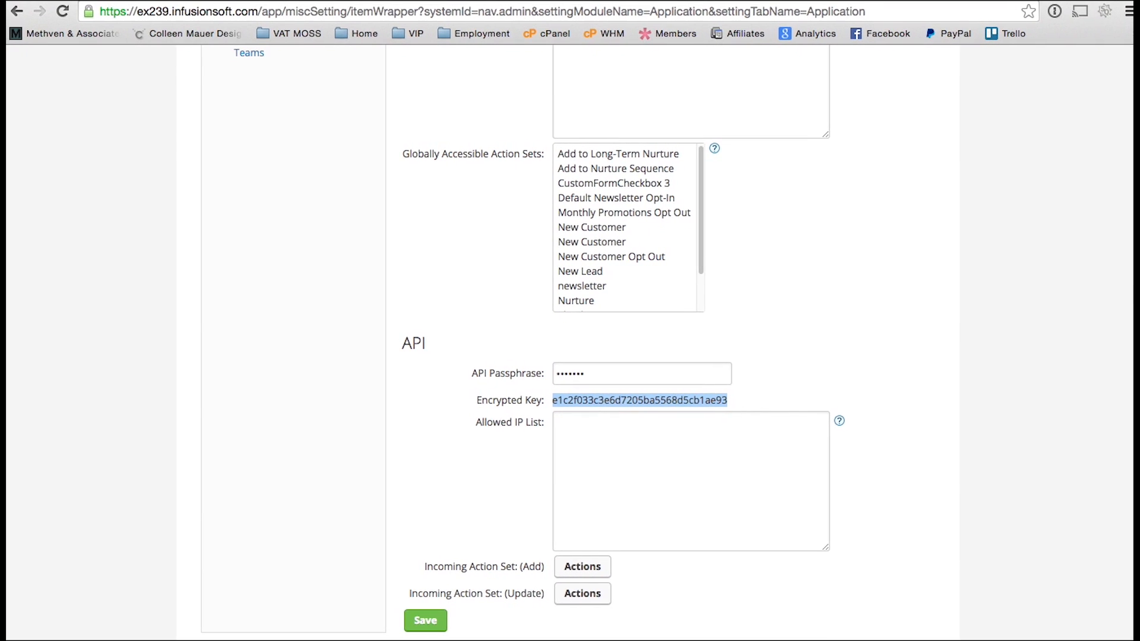
Copy the application name from Infusionsoft's web address into Bloom's new account and name the account Infusionsoft.
{"action": "double_click", "coordinate": [147, 9]}
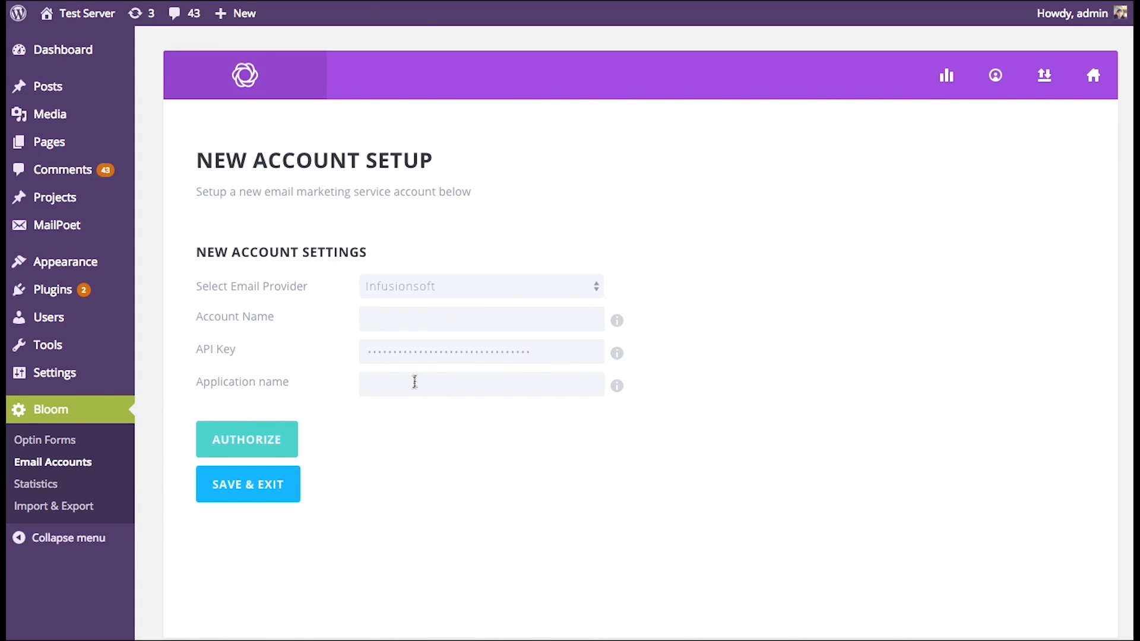
{"action": "left_click", "coordinate": [414, 377]}
{"action": "key", "text": "ctrl+v"}
{"action": "left_click", "coordinate": [403, 311]}
{"action": "type", "text": "Infusionsoft"}
Authorize the Infusionsoft account without storing the login in 1Password, save it and check its lists among the connected accounts.
{"action": "left_click", "coordinate": [264, 442]}
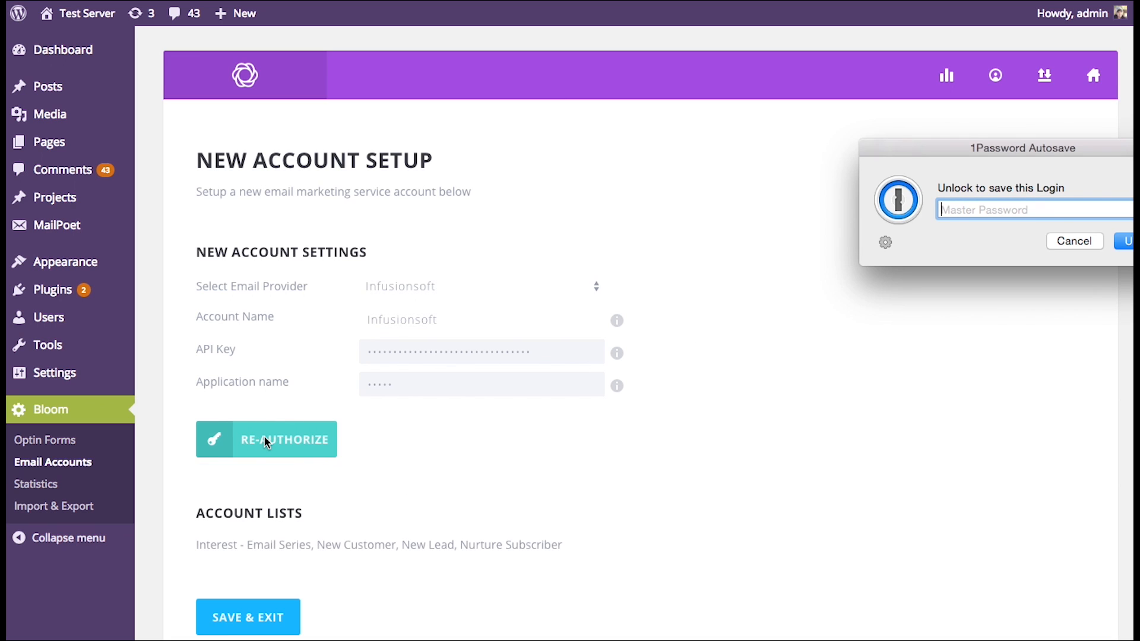
{"action": "left_click", "coordinate": [1074, 240]}
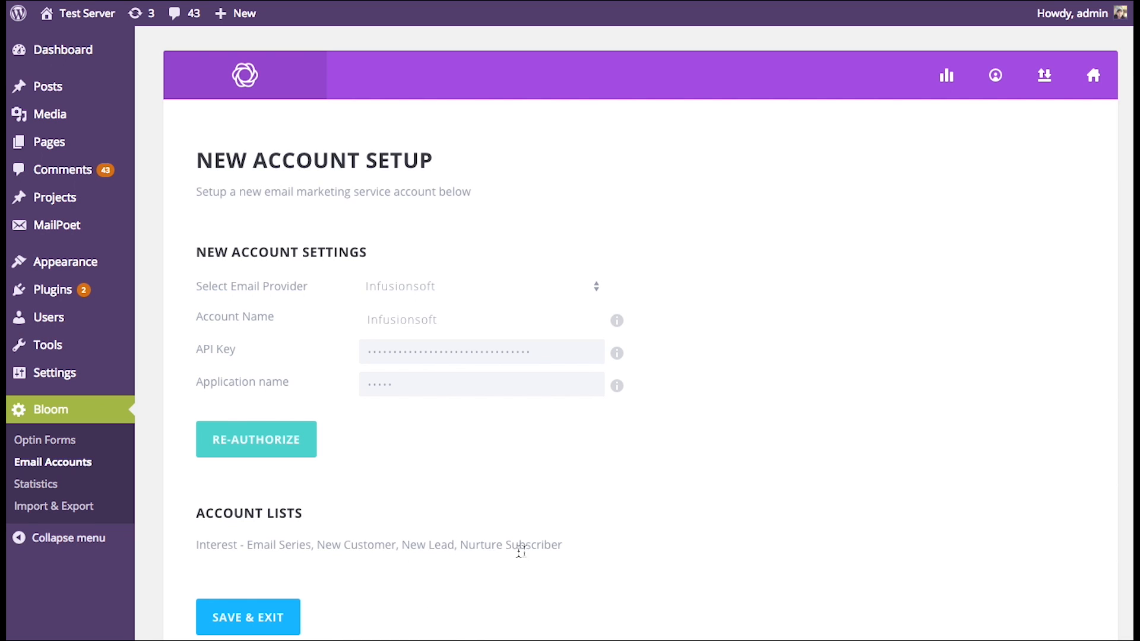
{"action": "left_click", "coordinate": [265, 621]}
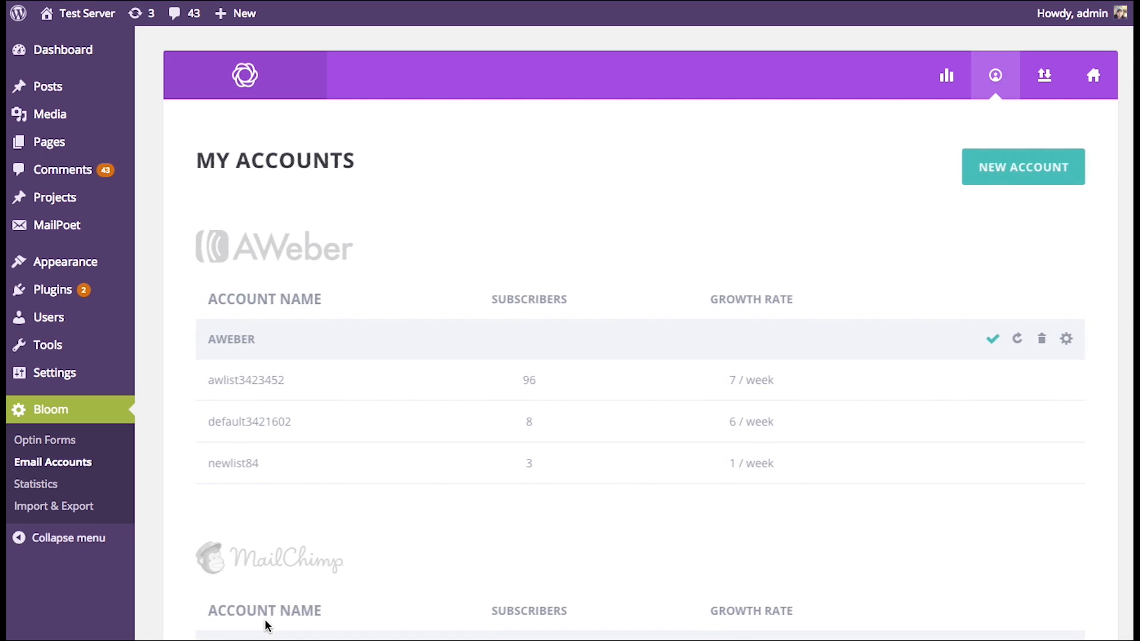
{"action": "scroll", "coordinate": [510, 422], "scroll_direction": "down", "scroll_amount": 20}
{"action": "scroll", "coordinate": [511, 425], "scroll_direction": "down", "scroll_amount": 18}
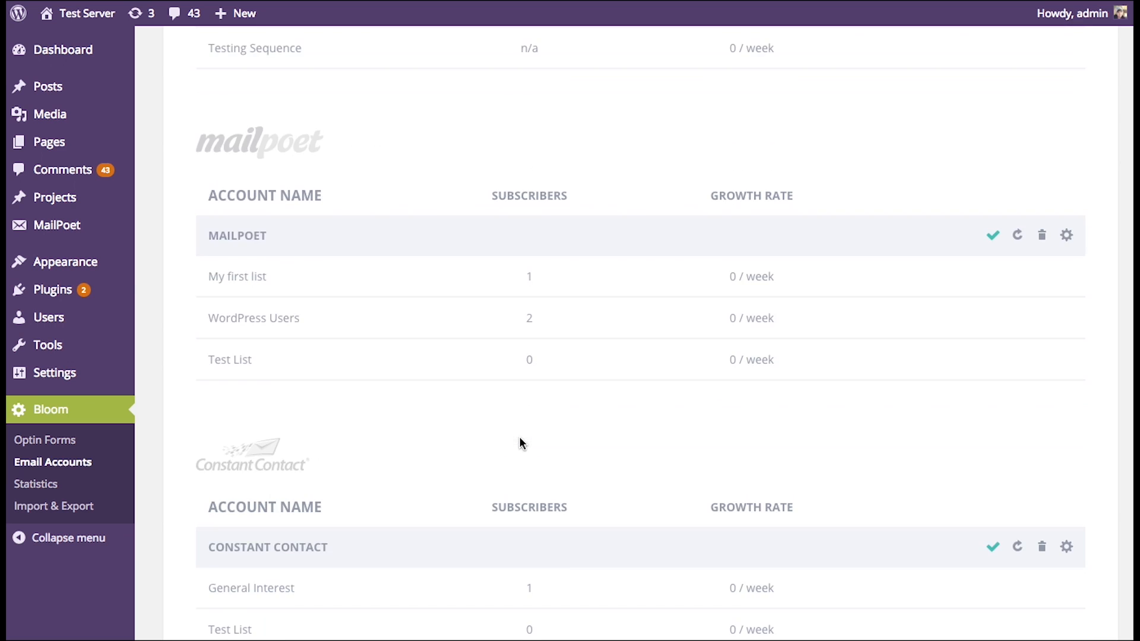
{"action": "scroll", "coordinate": [520, 439], "scroll_direction": "down", "scroll_amount": 8}
{"action": "scroll", "coordinate": [640, 330], "scroll_direction": "up", "scroll_amount": 6}
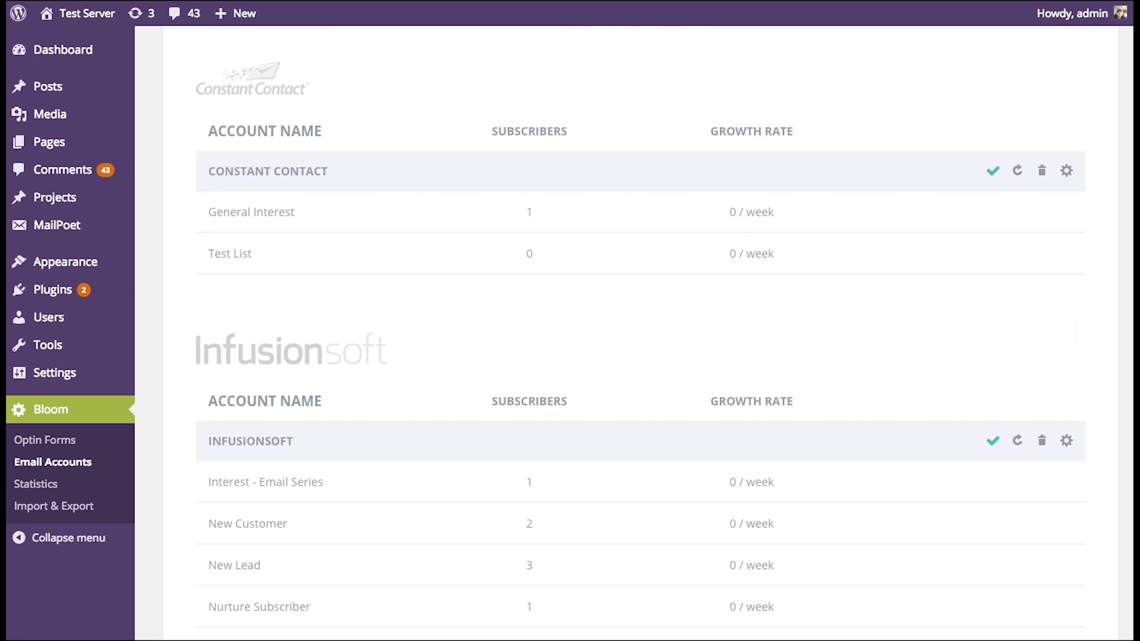
Start a new Inline optin form, declining the 1Password offer to save the login.
{"action": "scroll", "coordinate": [640, 330], "scroll_direction": "up", "scroll_amount": 15}
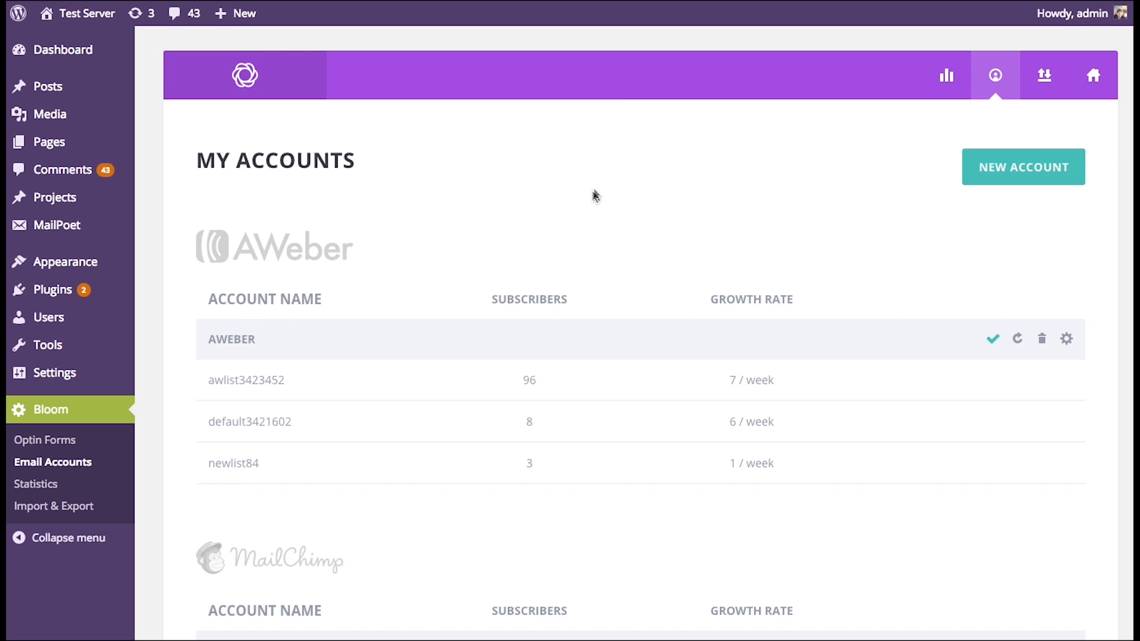
{"action": "left_click", "coordinate": [1094, 80]}
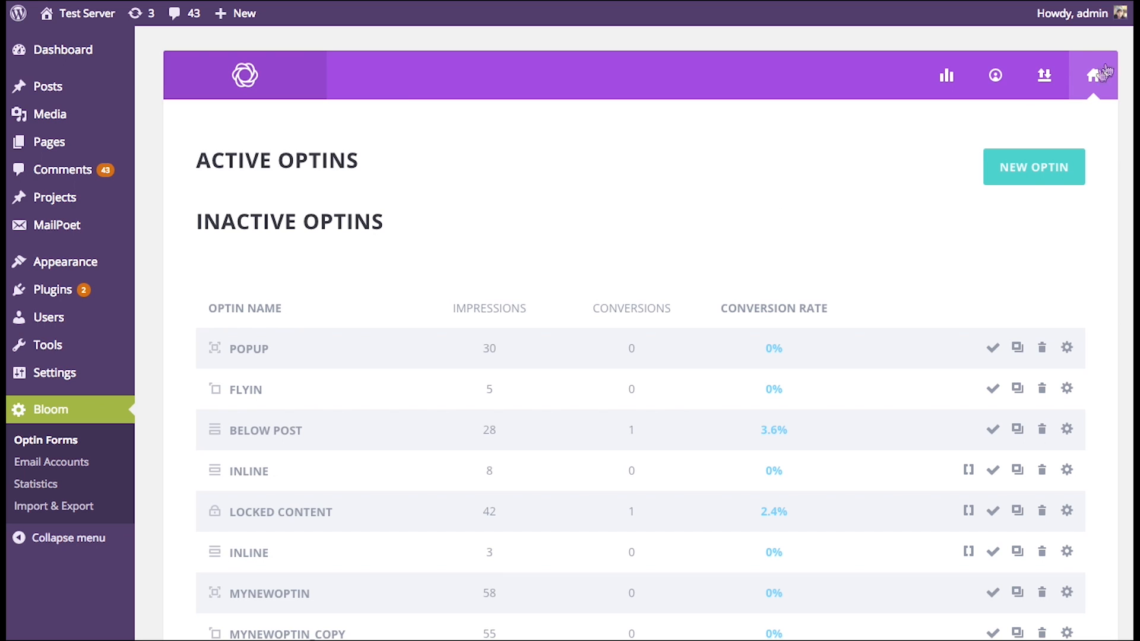
{"action": "left_click", "coordinate": [1032, 178]}
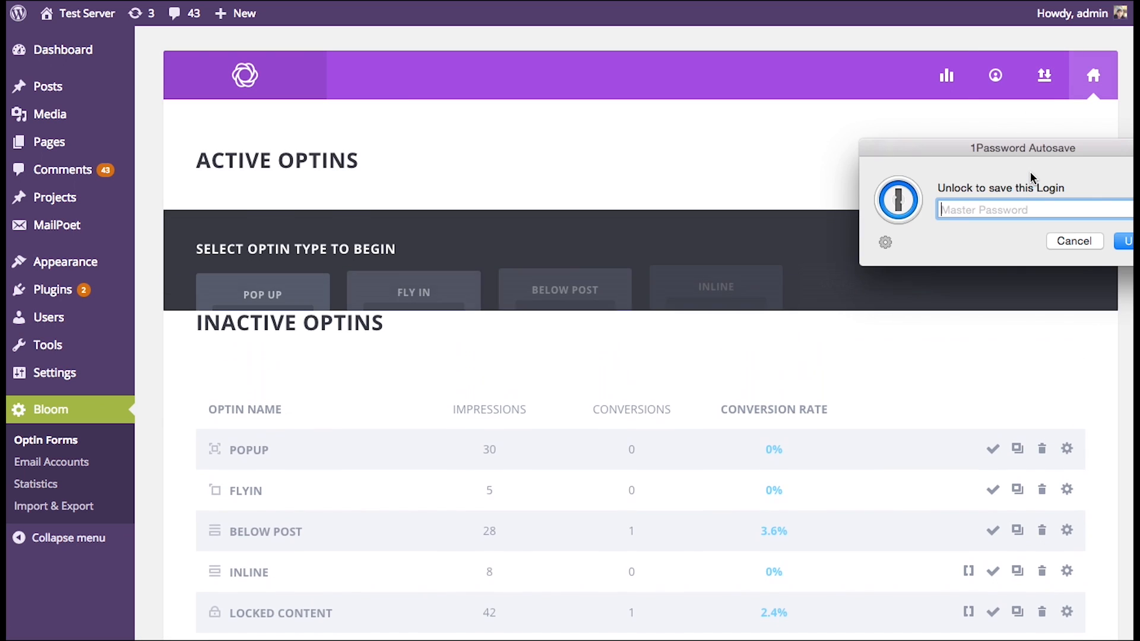
{"action": "left_click", "coordinate": [1070, 240]}
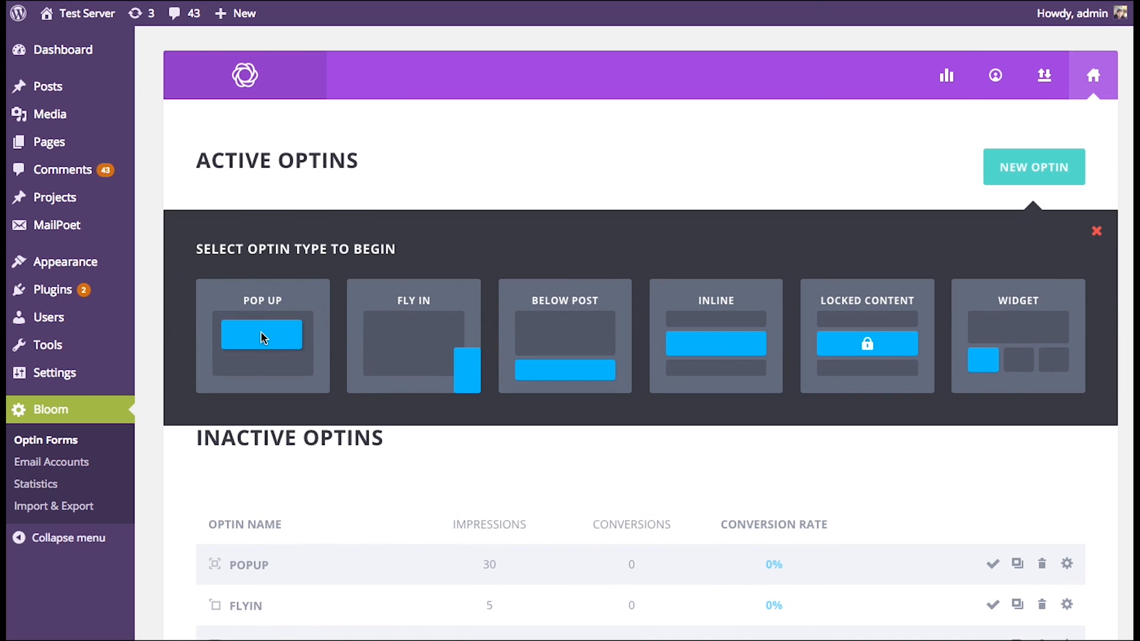
{"action": "left_click", "coordinate": [666, 320]}
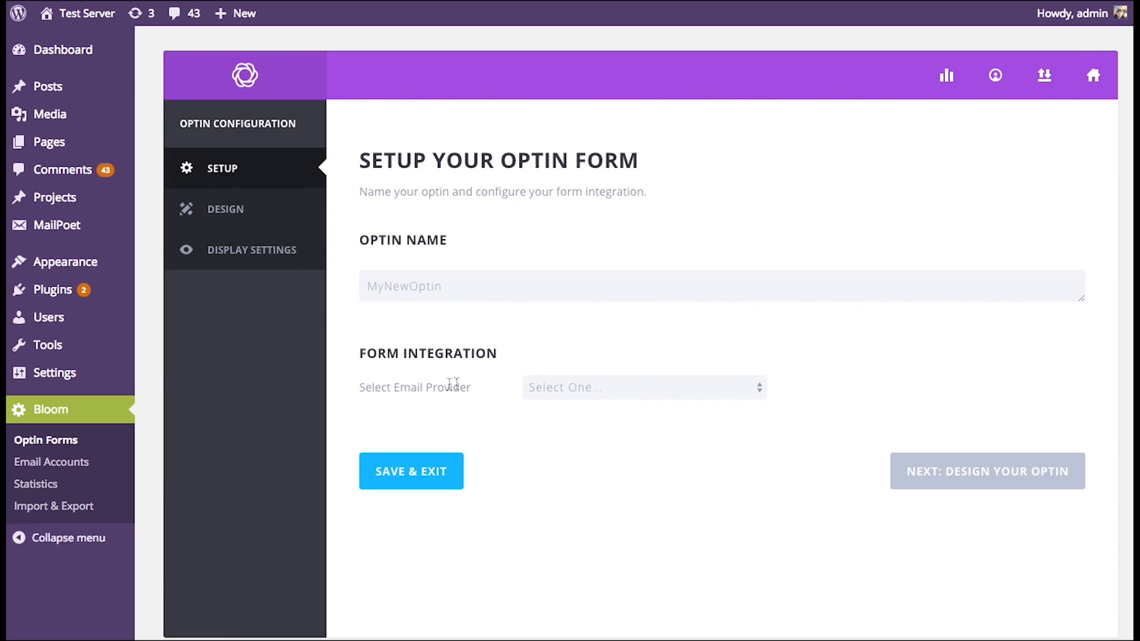
Integrate the new optin form with the AWeber provider, the Aweber account and the email list awlist3423452.
{"action": "left_click", "coordinate": [580, 388]}
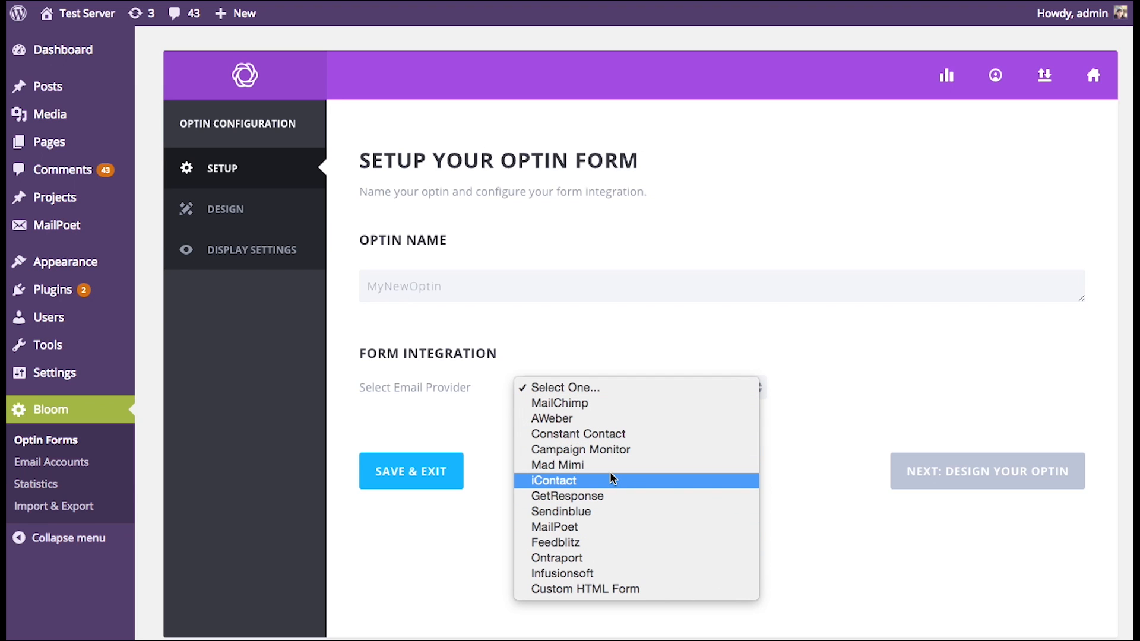
{"action": "left_click", "coordinate": [593, 416]}
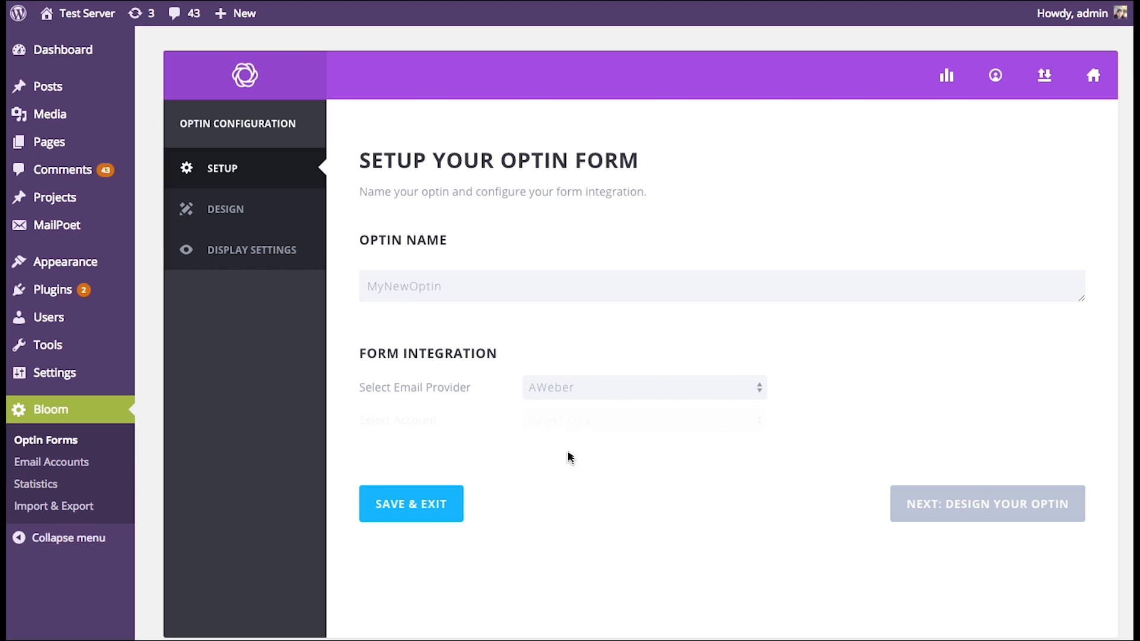
{"action": "left_click", "coordinate": [587, 423]}
{"action": "left_click", "coordinate": [594, 457]}
{"action": "left_click", "coordinate": [567, 453]}
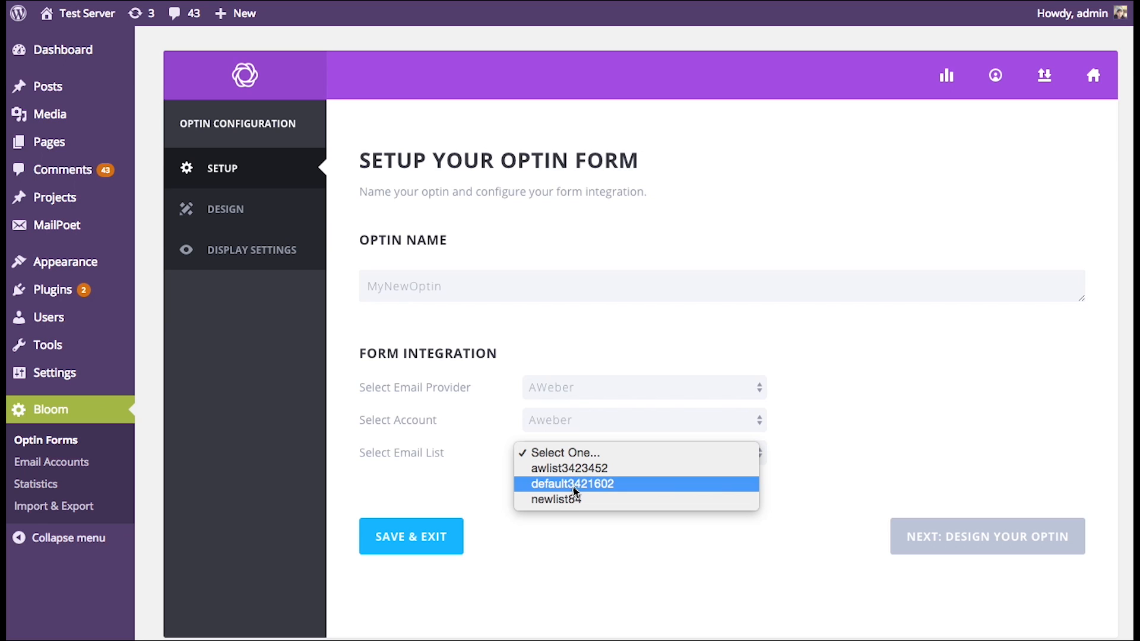
{"action": "left_click", "coordinate": [579, 470]}
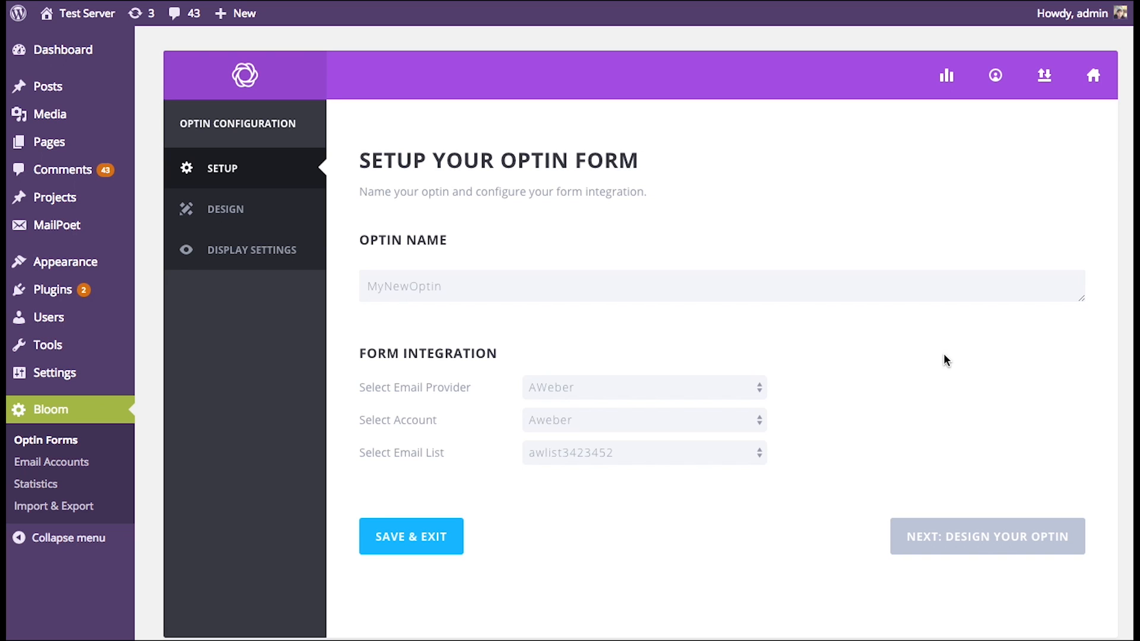
Leave the Inline optin without saving, revisit the connected accounts and start a new Below Post optin form.
{"action": "left_click", "coordinate": [1096, 77]}
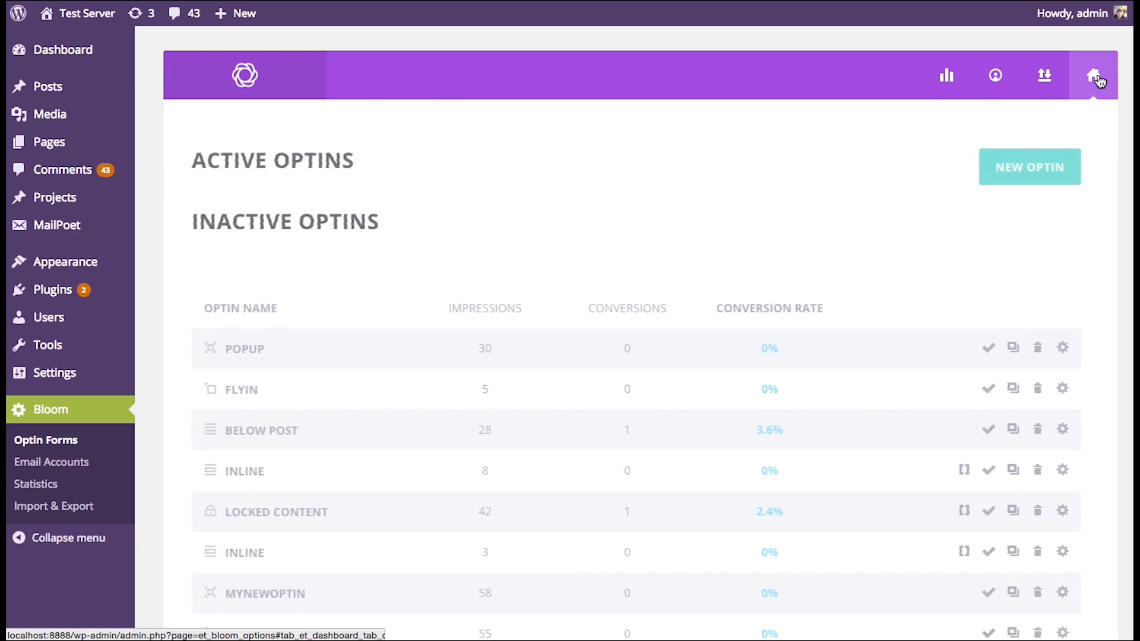
{"action": "left_click", "coordinate": [996, 76]}
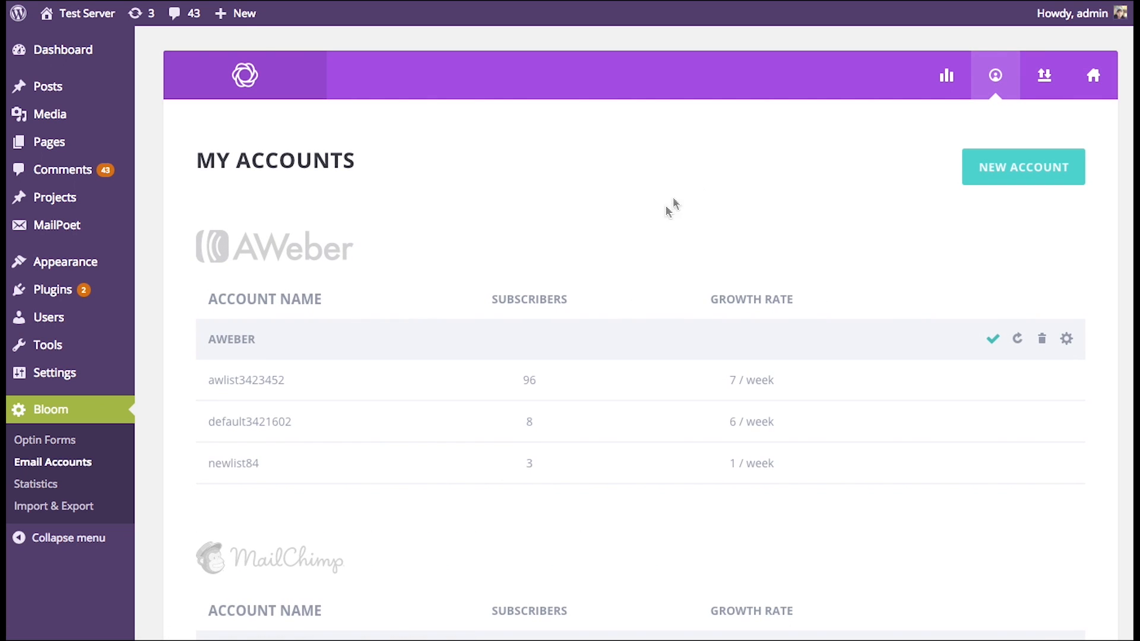
{"action": "left_click", "coordinate": [1095, 84]}
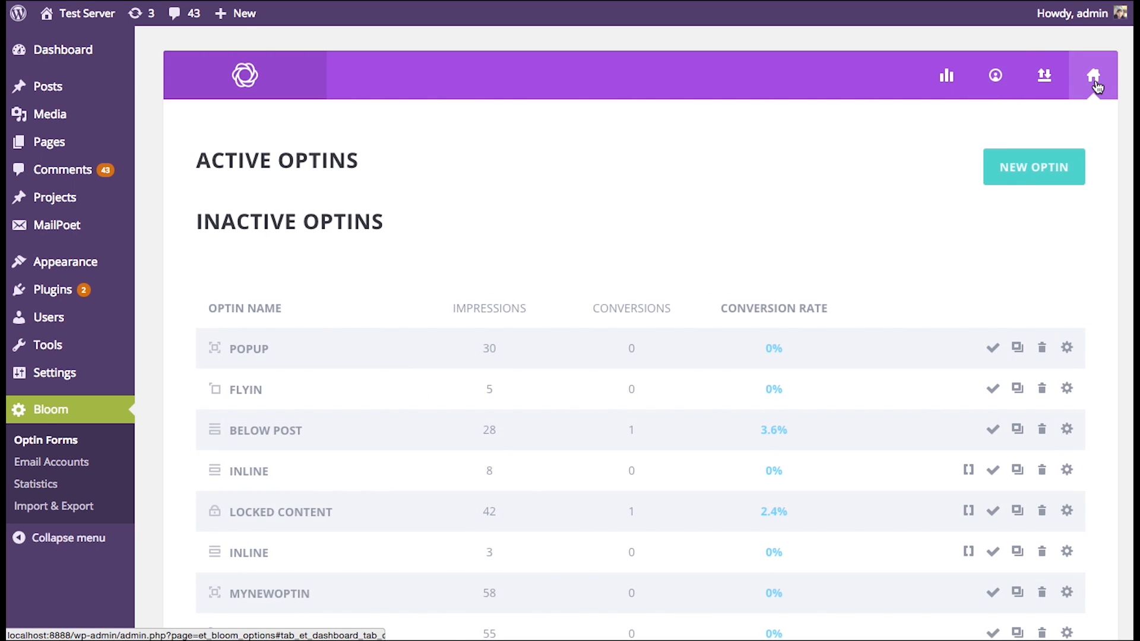
{"action": "left_click", "coordinate": [1009, 174]}
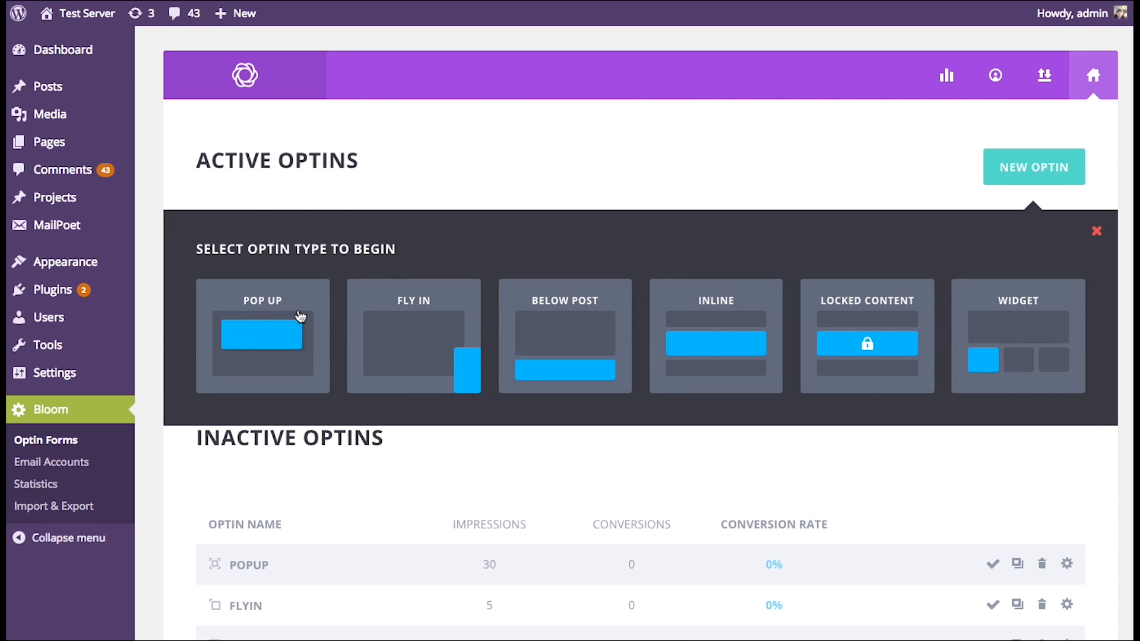
{"action": "left_click", "coordinate": [593, 296]}
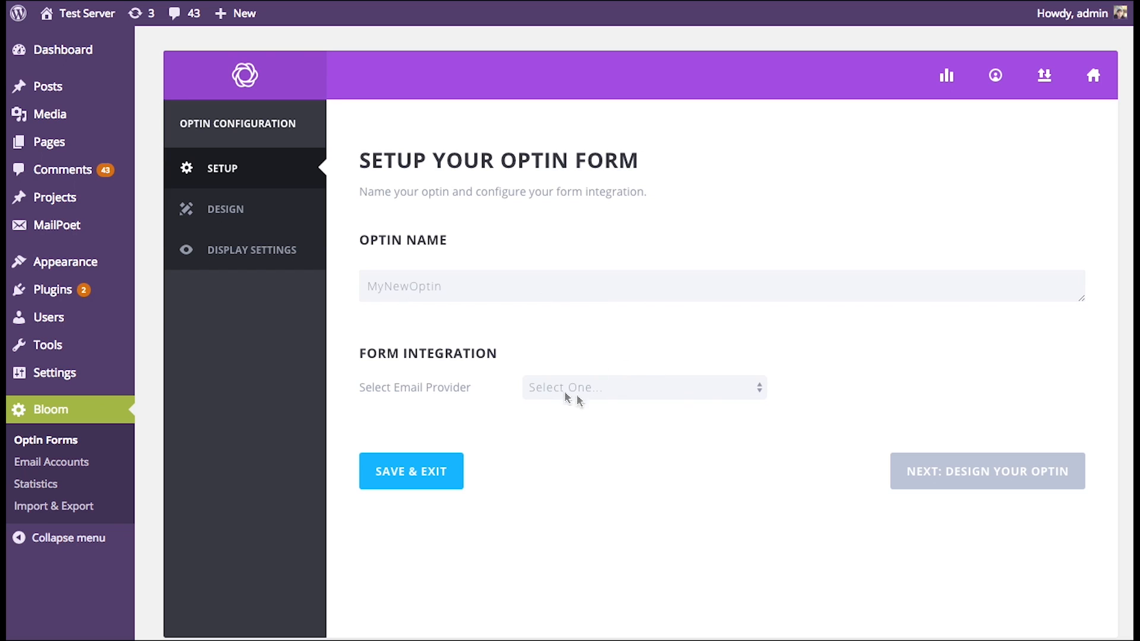
Choose MailChimp as the optin's email provider and bring up the settings for adding a new account to it.
{"action": "left_click", "coordinate": [535, 387]}
{"action": "left_click", "coordinate": [966, 368]}
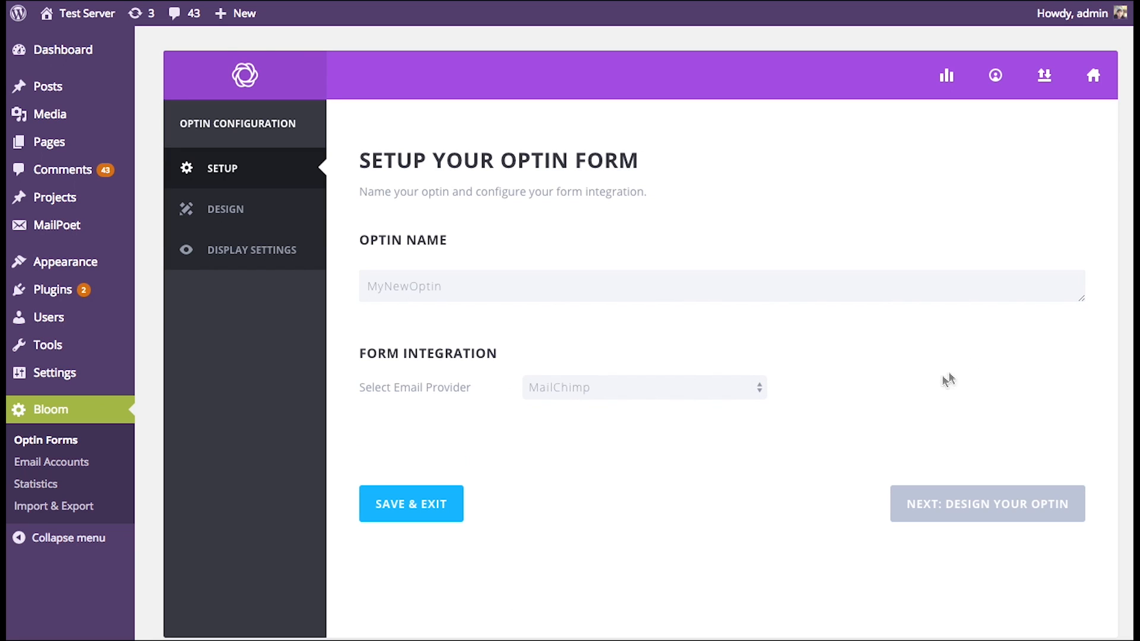
{"action": "left_click", "coordinate": [642, 422]}
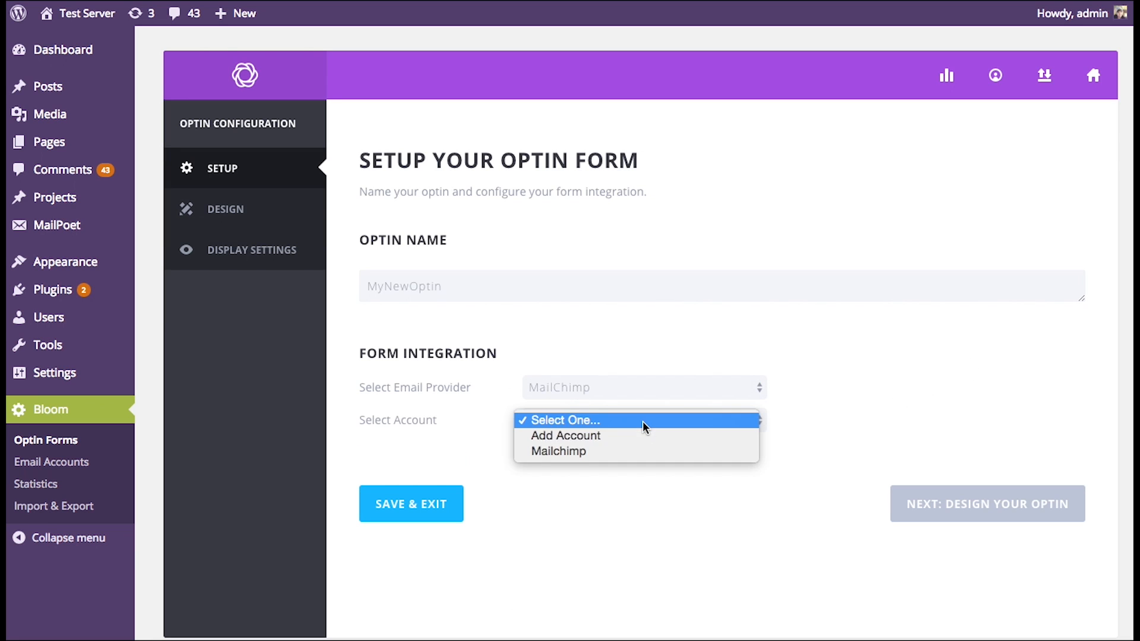
{"action": "left_click", "coordinate": [610, 437]}
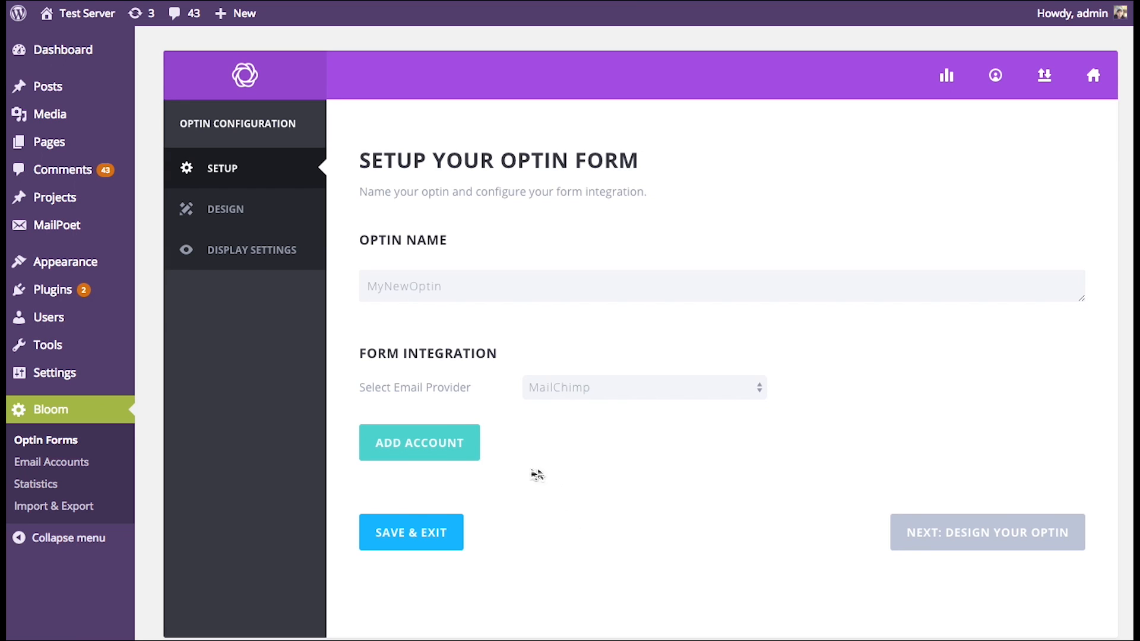
{"action": "left_click", "coordinate": [469, 455]}
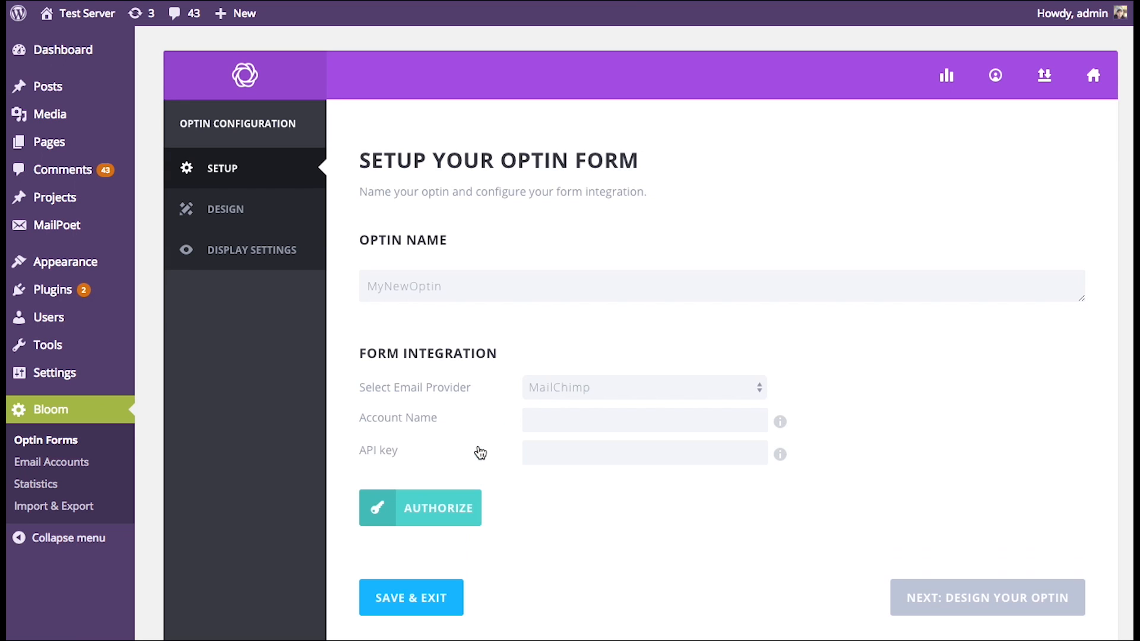